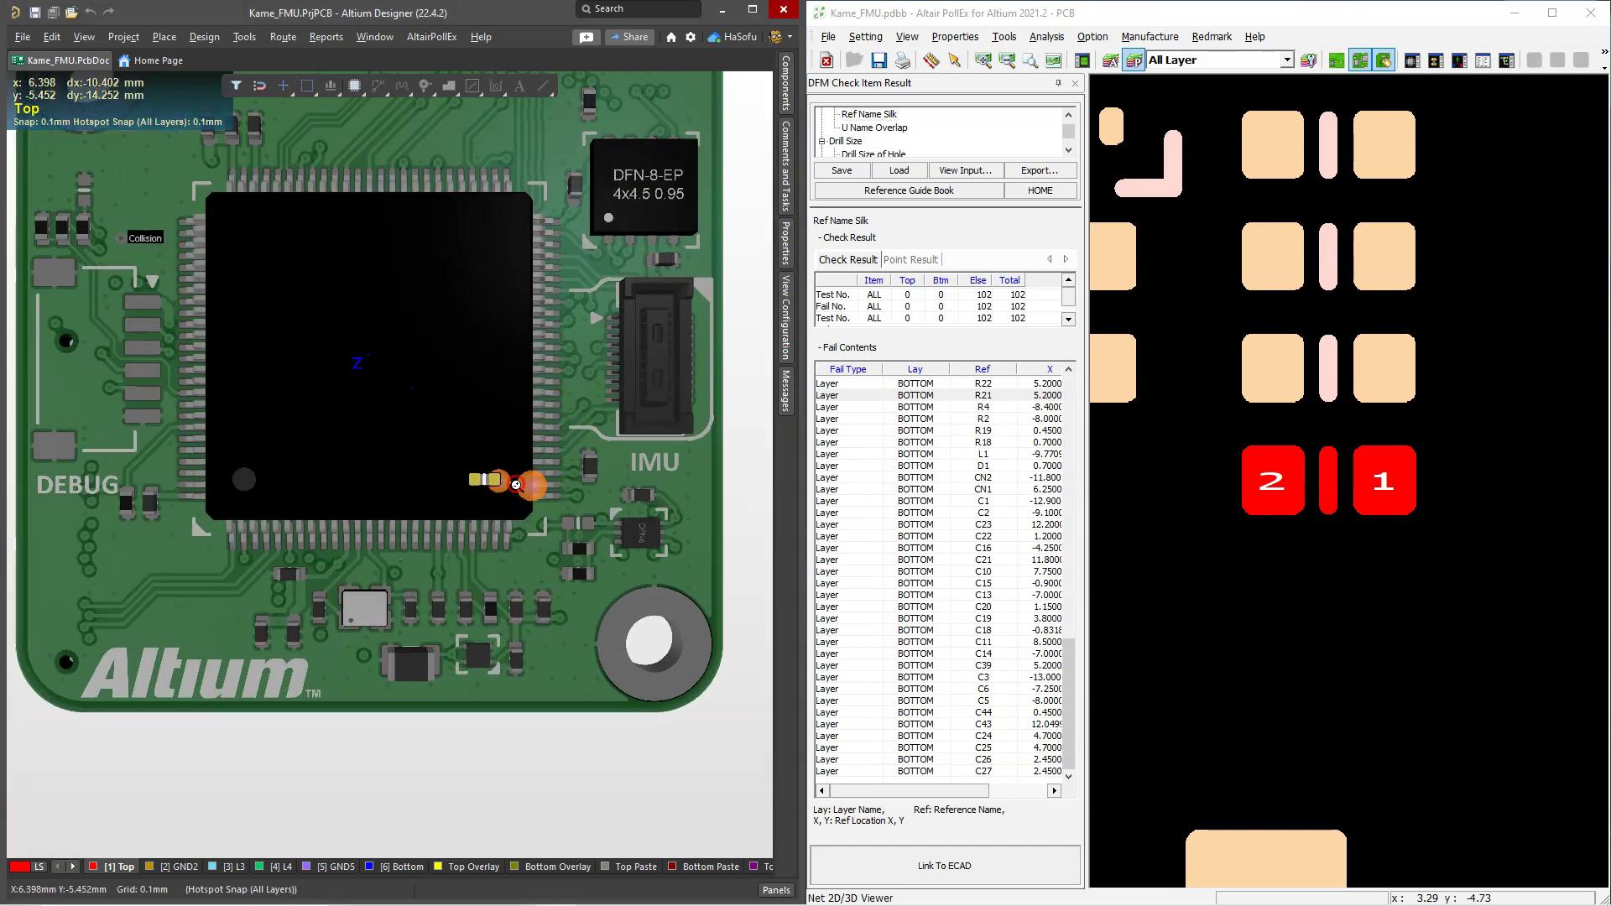
Step: Zoom both board views to the L1, C39, R12 and R14 Ref Name Silk failures
click(863, 454)
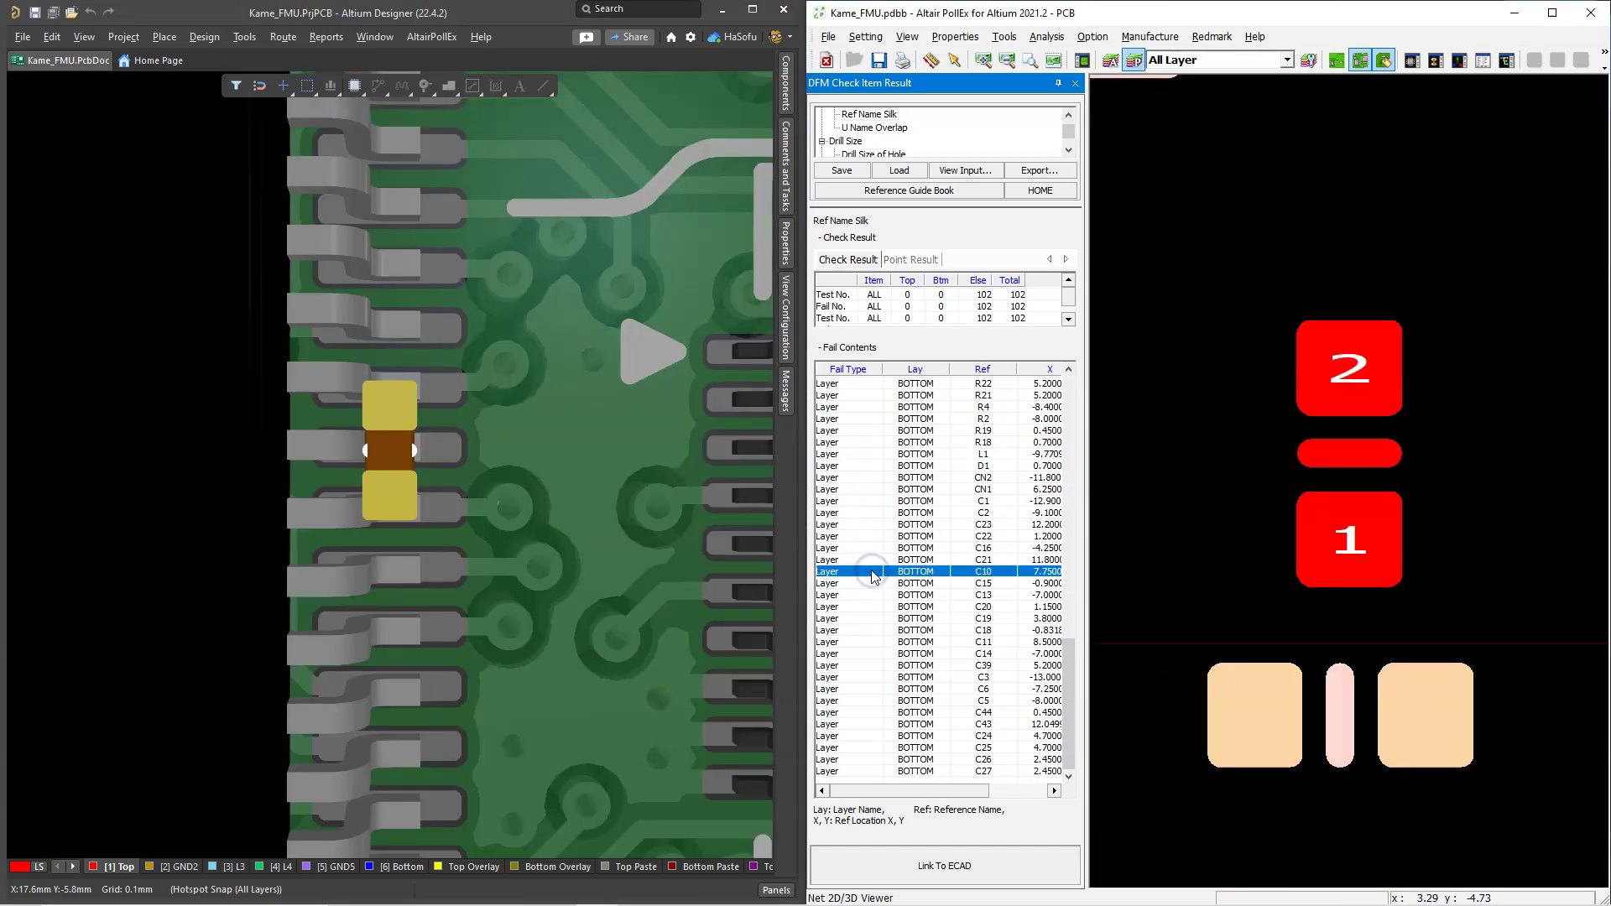
click(879, 665)
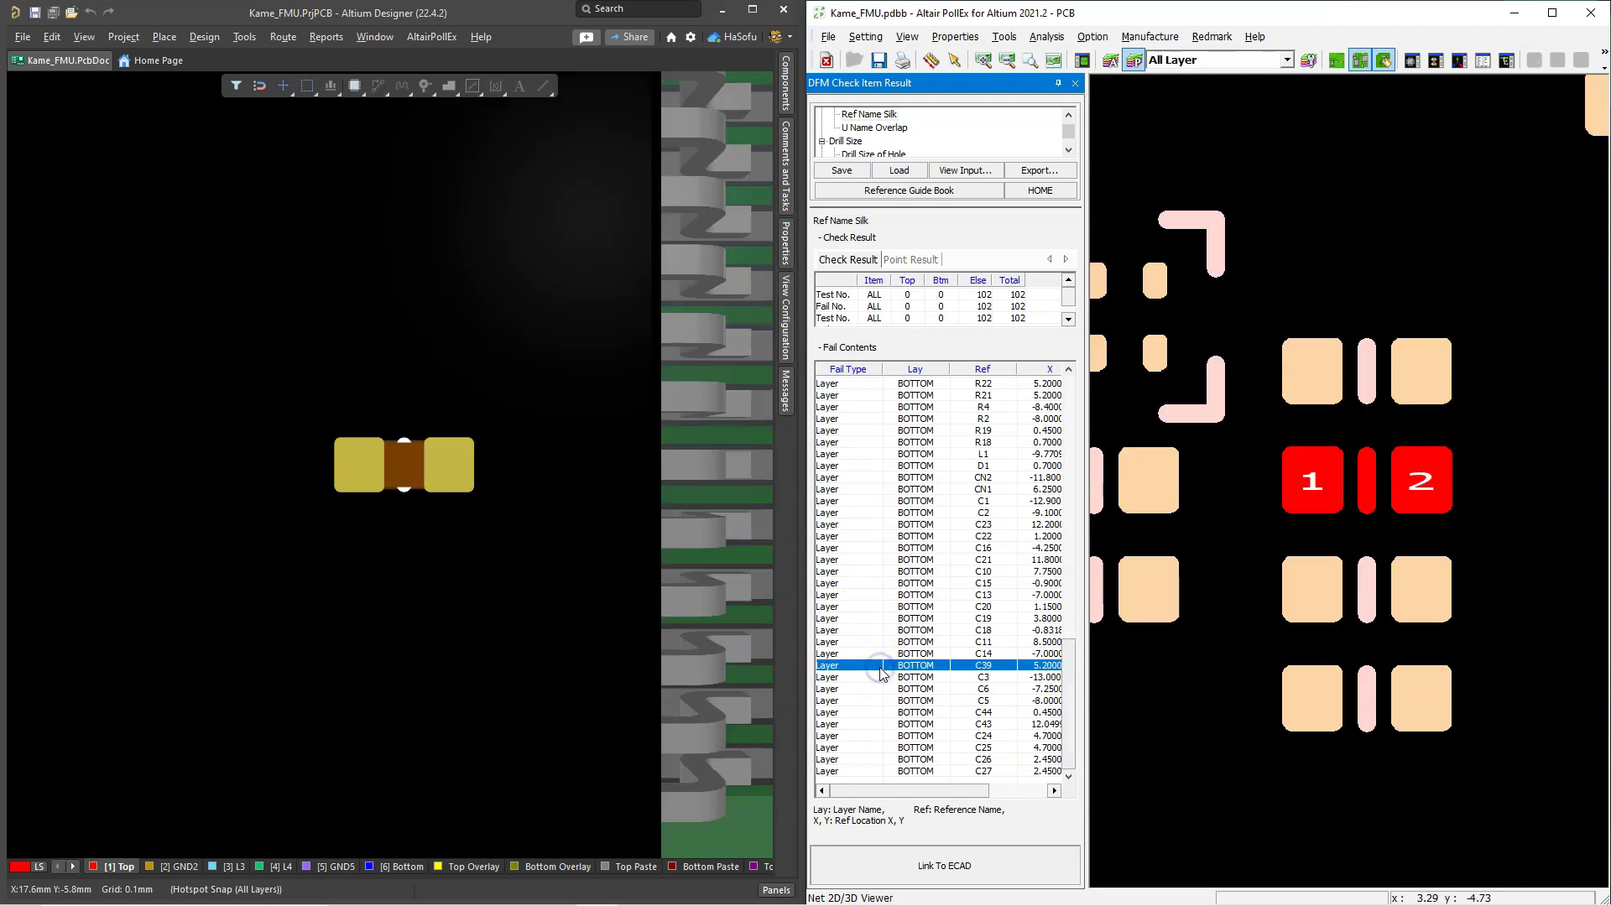
scroll(877, 570, up, 5)
click(873, 525)
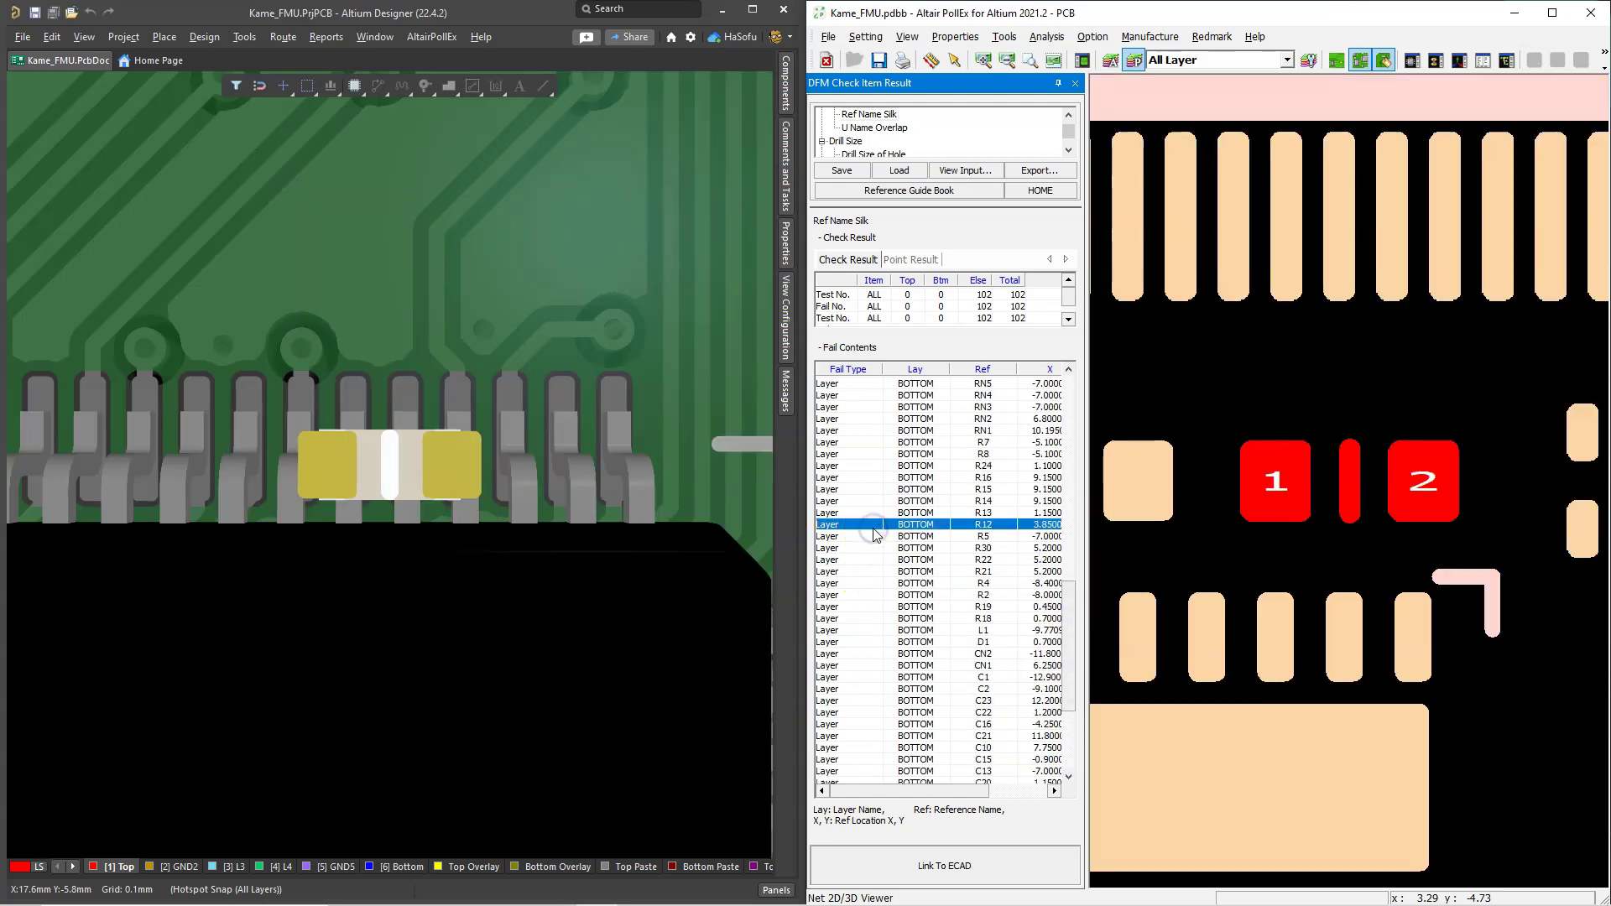
scroll(876, 534, down, 5)
click(875, 501)
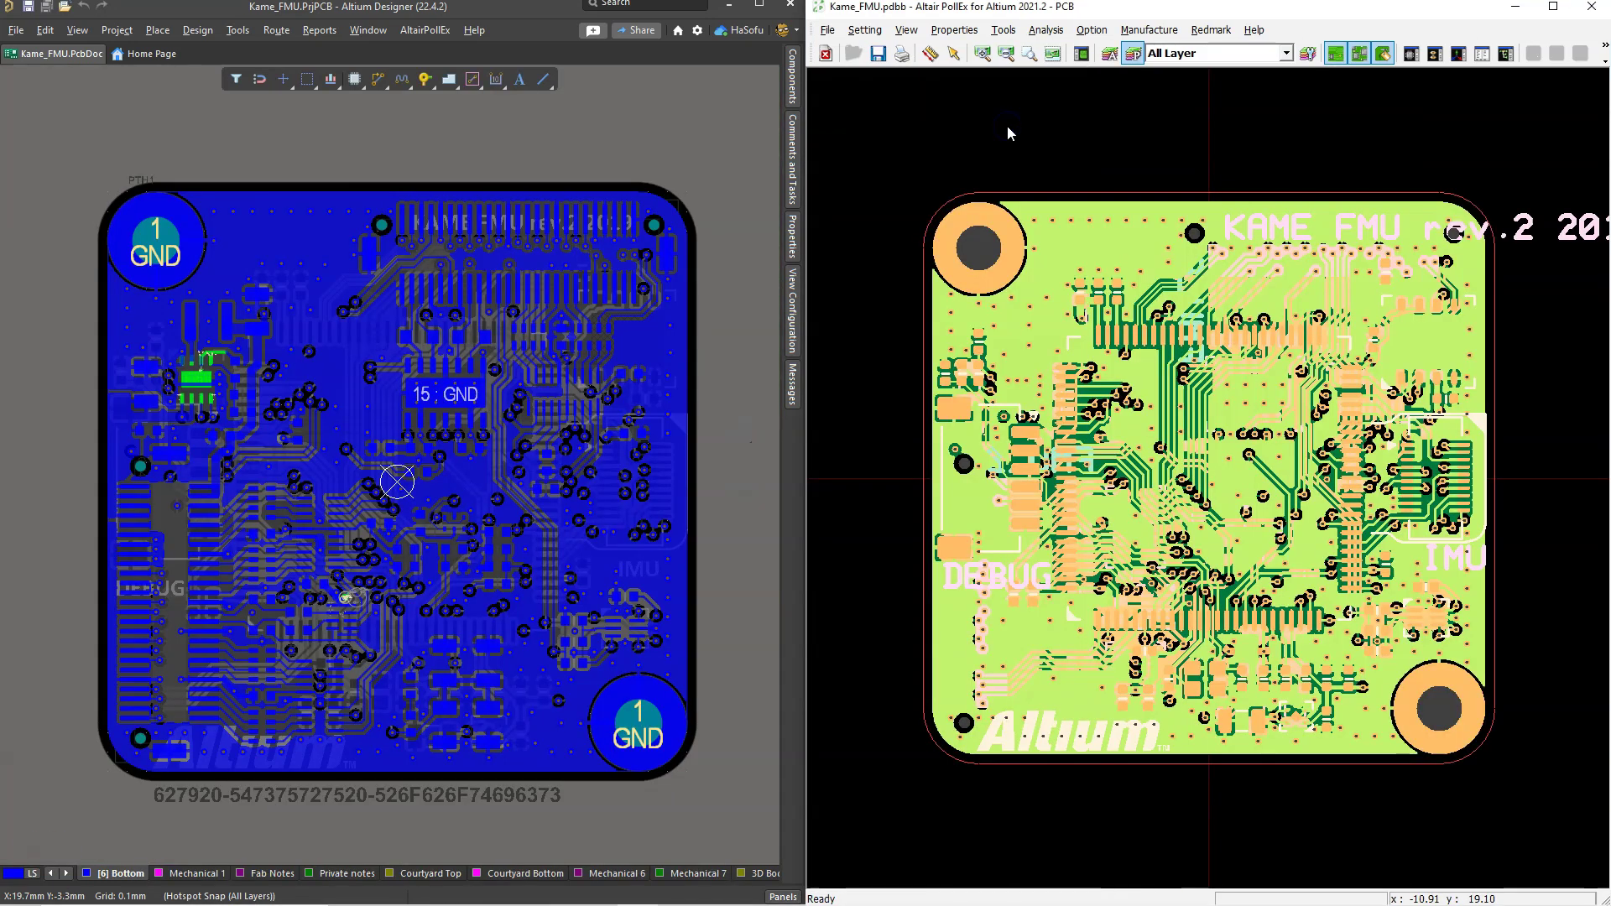
Step: Open the DFM Input design constraints from Option > DFM
click(1097, 82)
click(1092, 30)
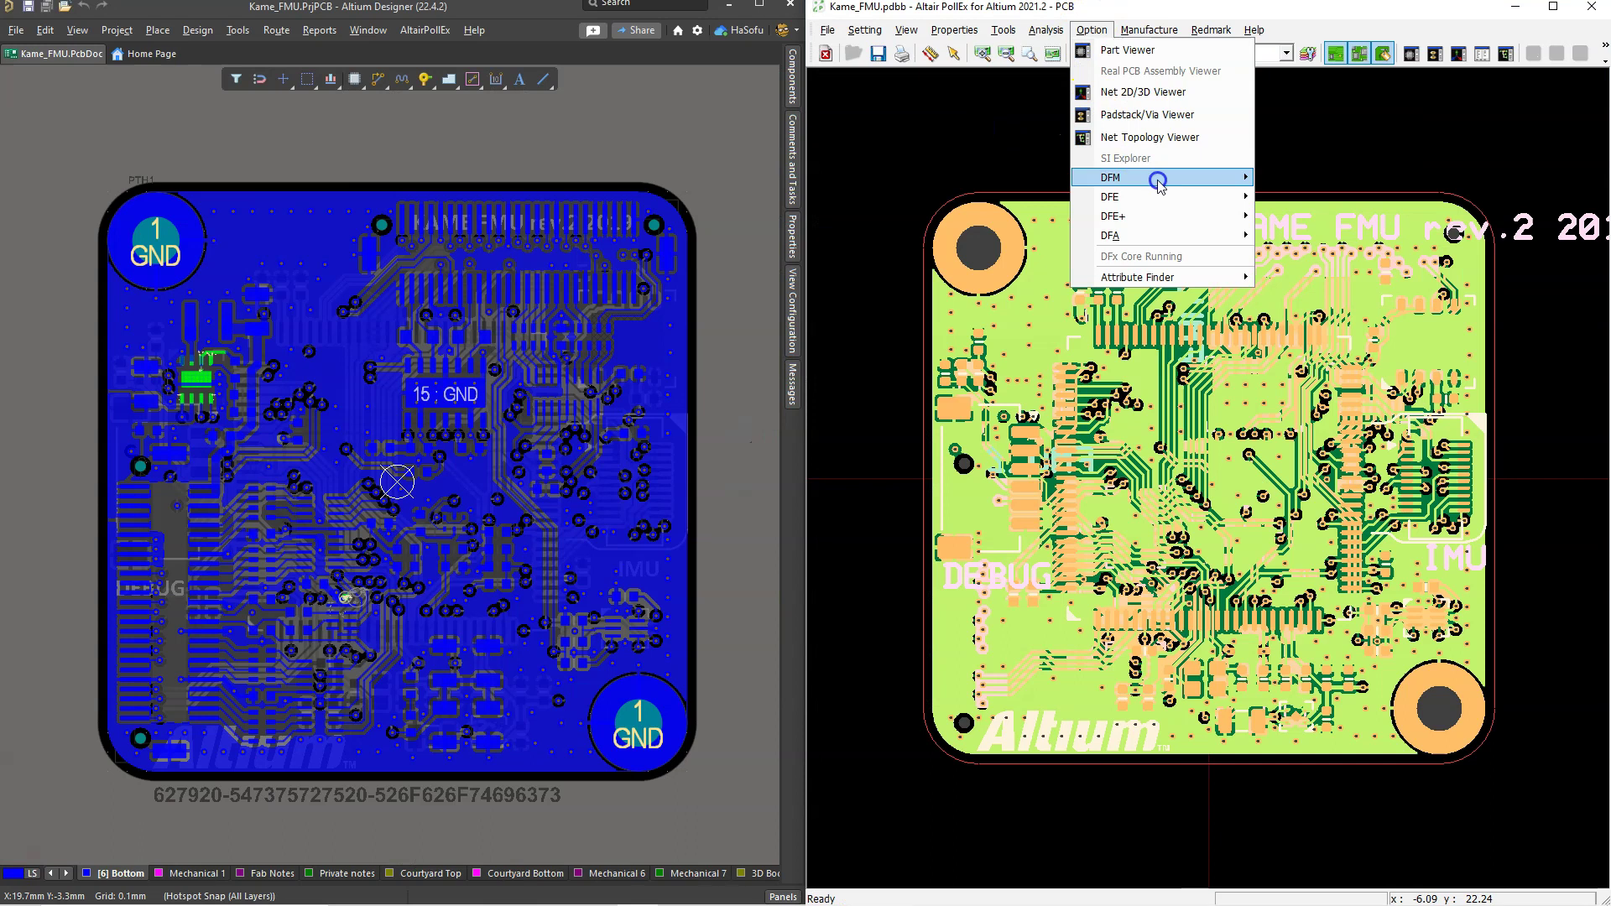
mouse_move(1176, 181)
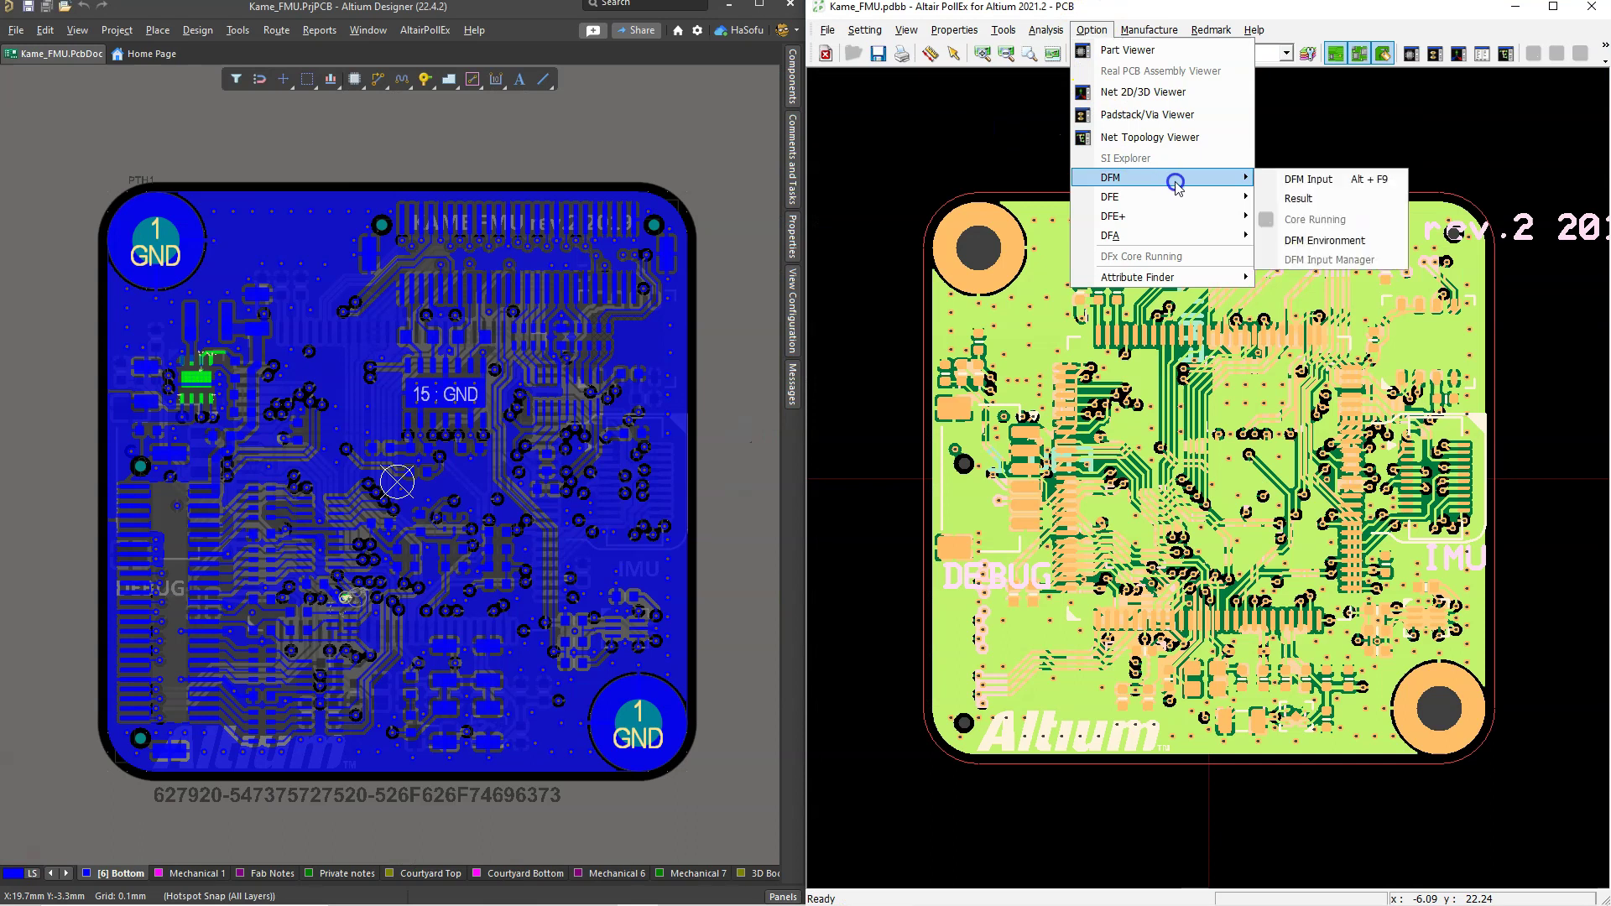
click(1305, 180)
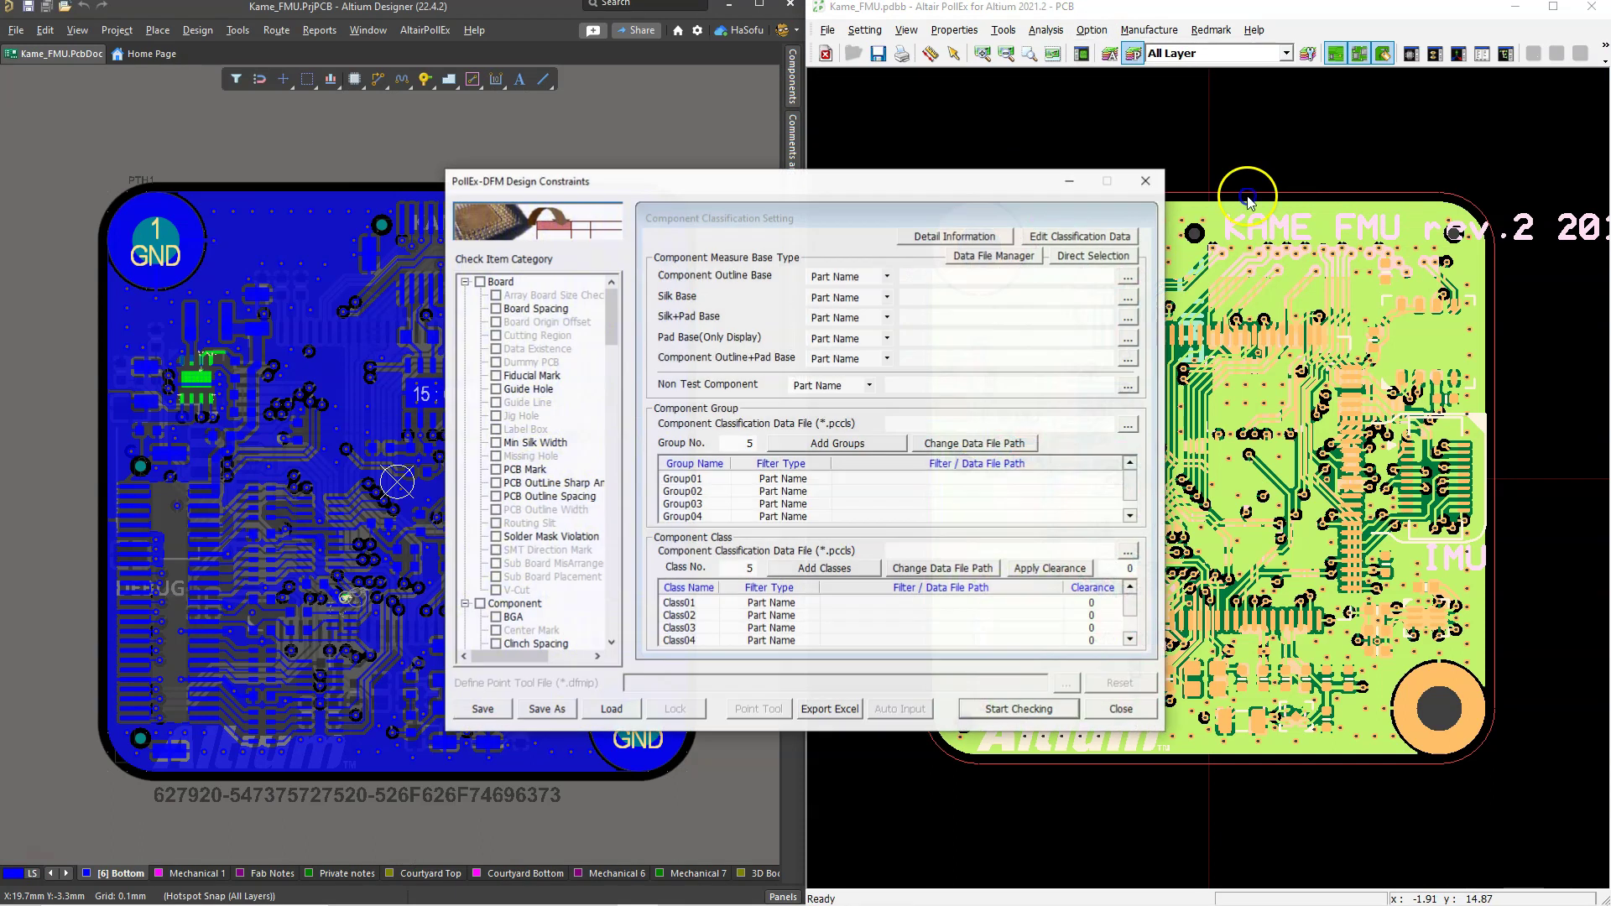
Step: Enable all Board, Component, Drill Size and Pad check items
click(485, 283)
scroll(485, 495, down, 3)
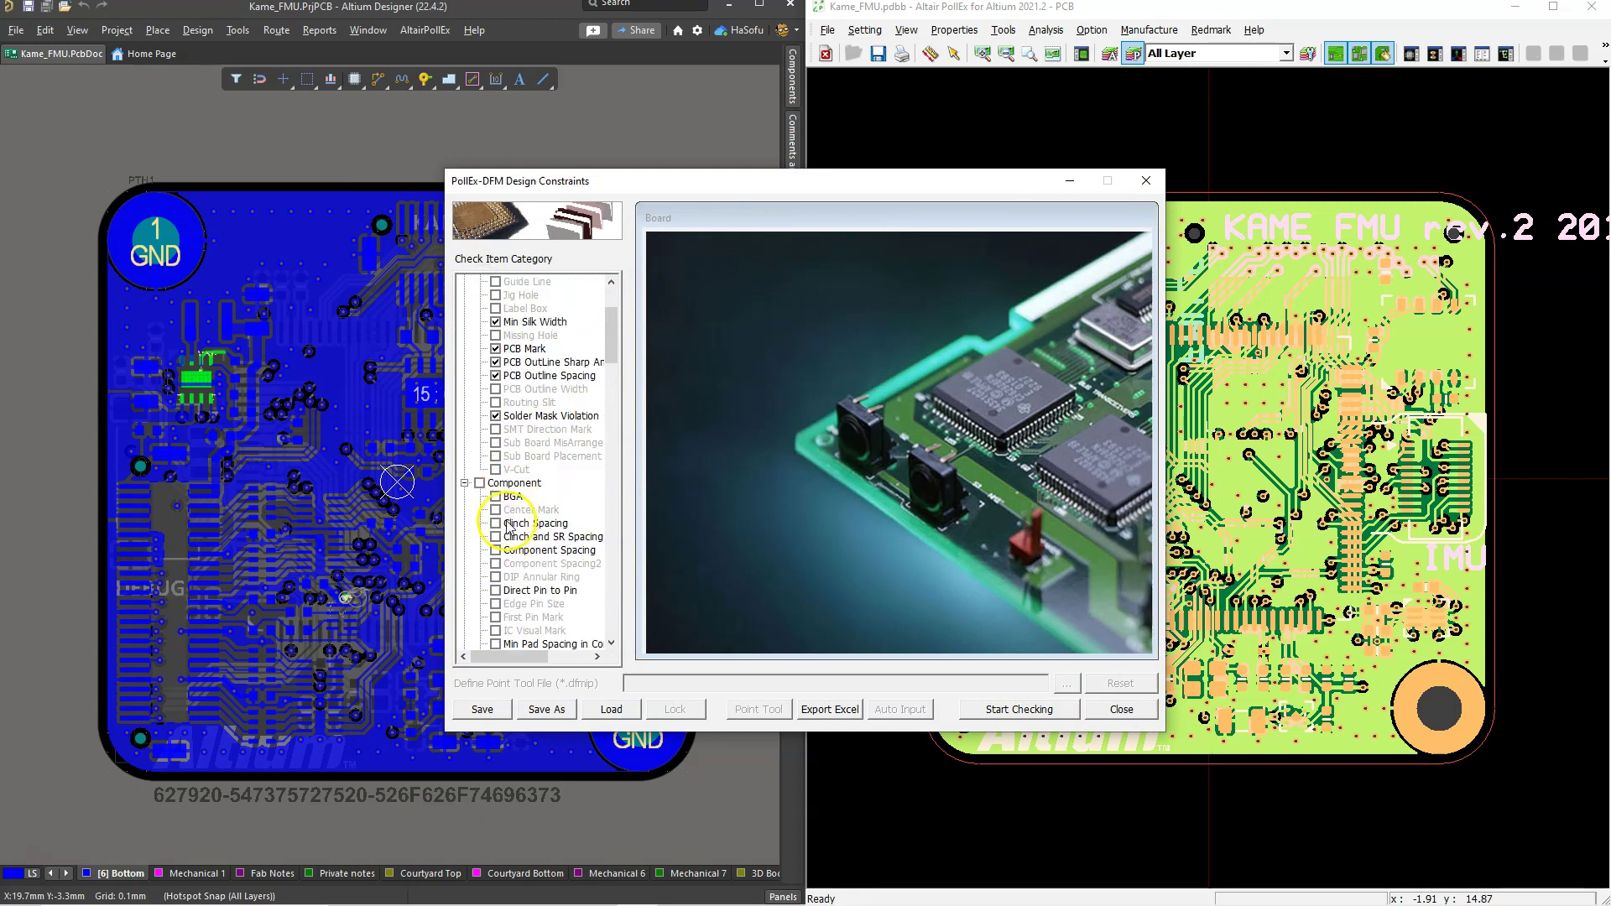
click(480, 485)
scroll(495, 512, down, 9)
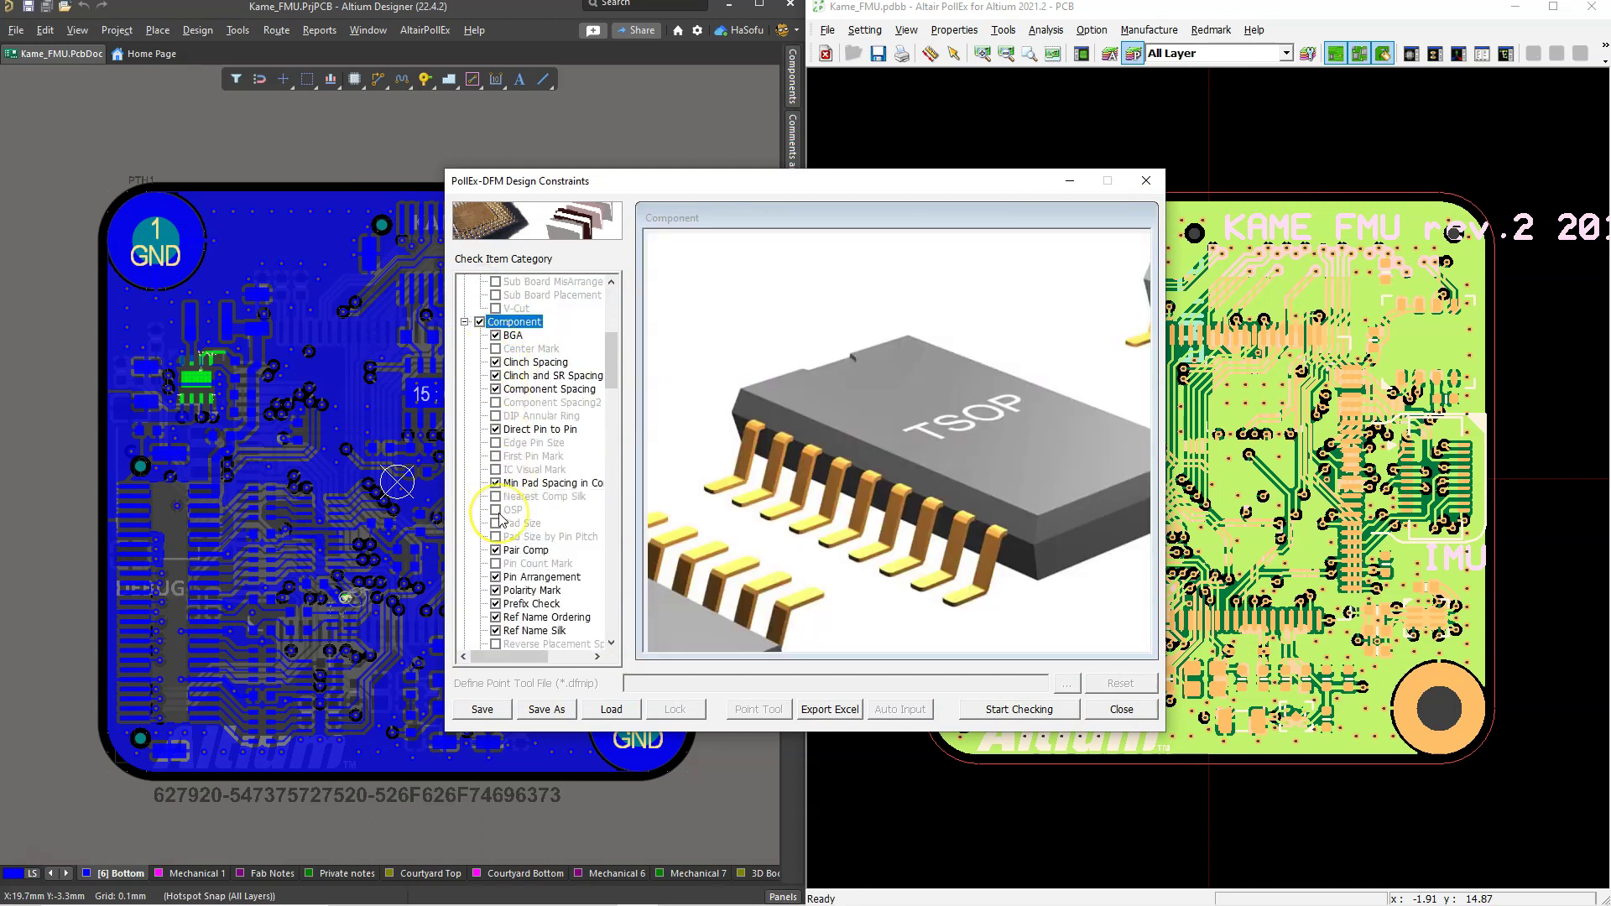
scroll(499, 518, down, 2)
click(479, 456)
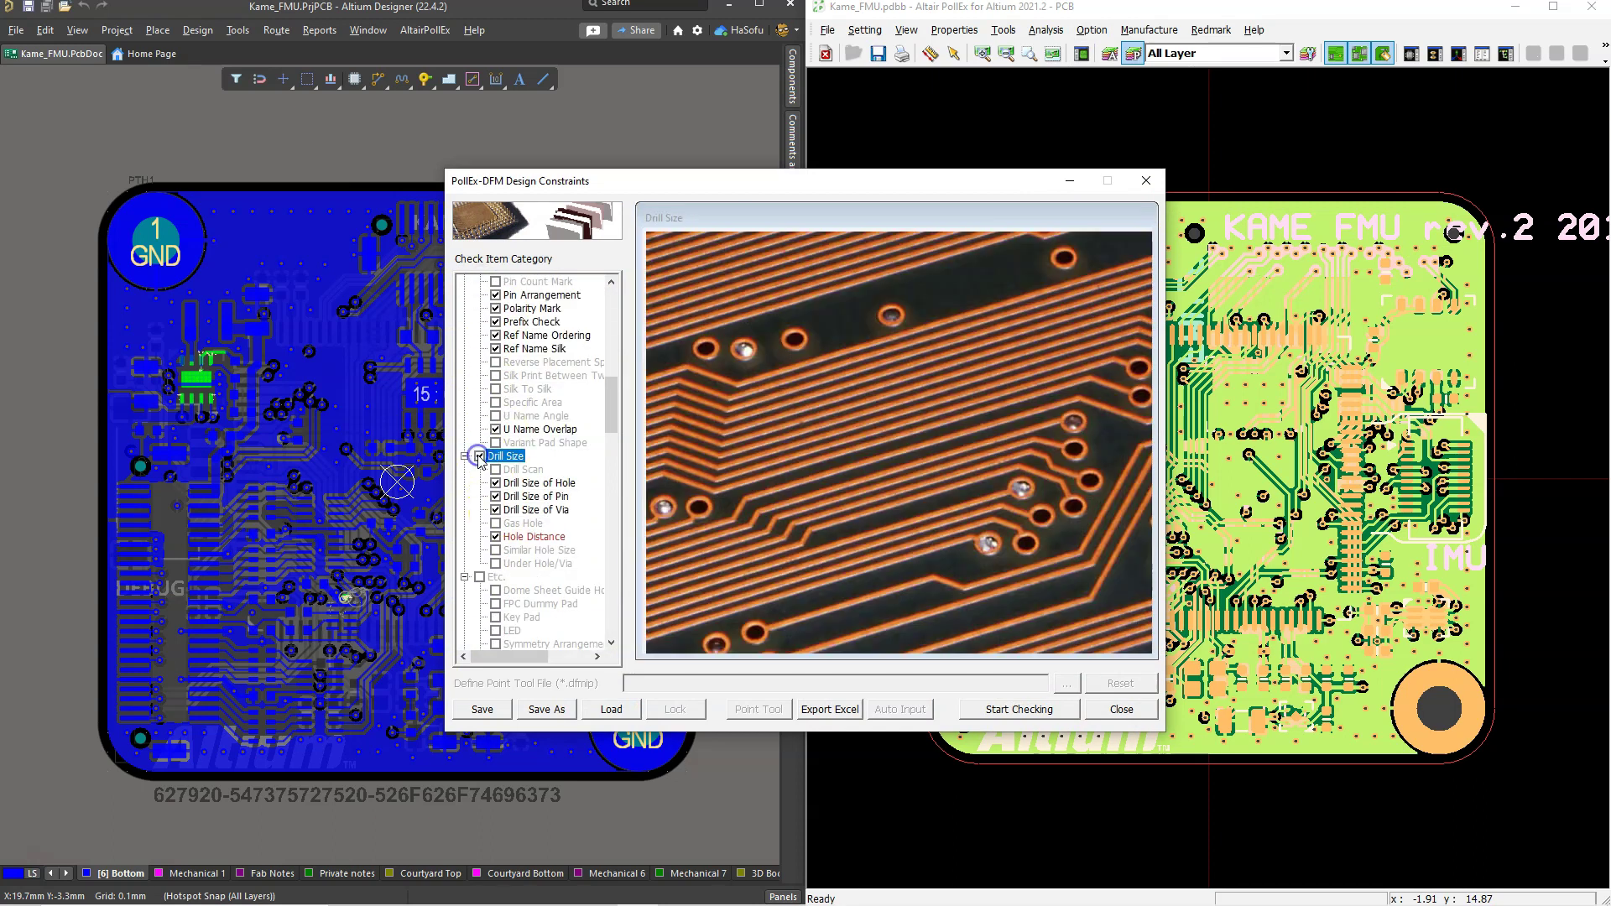
scroll(486, 470, down, 1)
scroll(495, 486, down, 10)
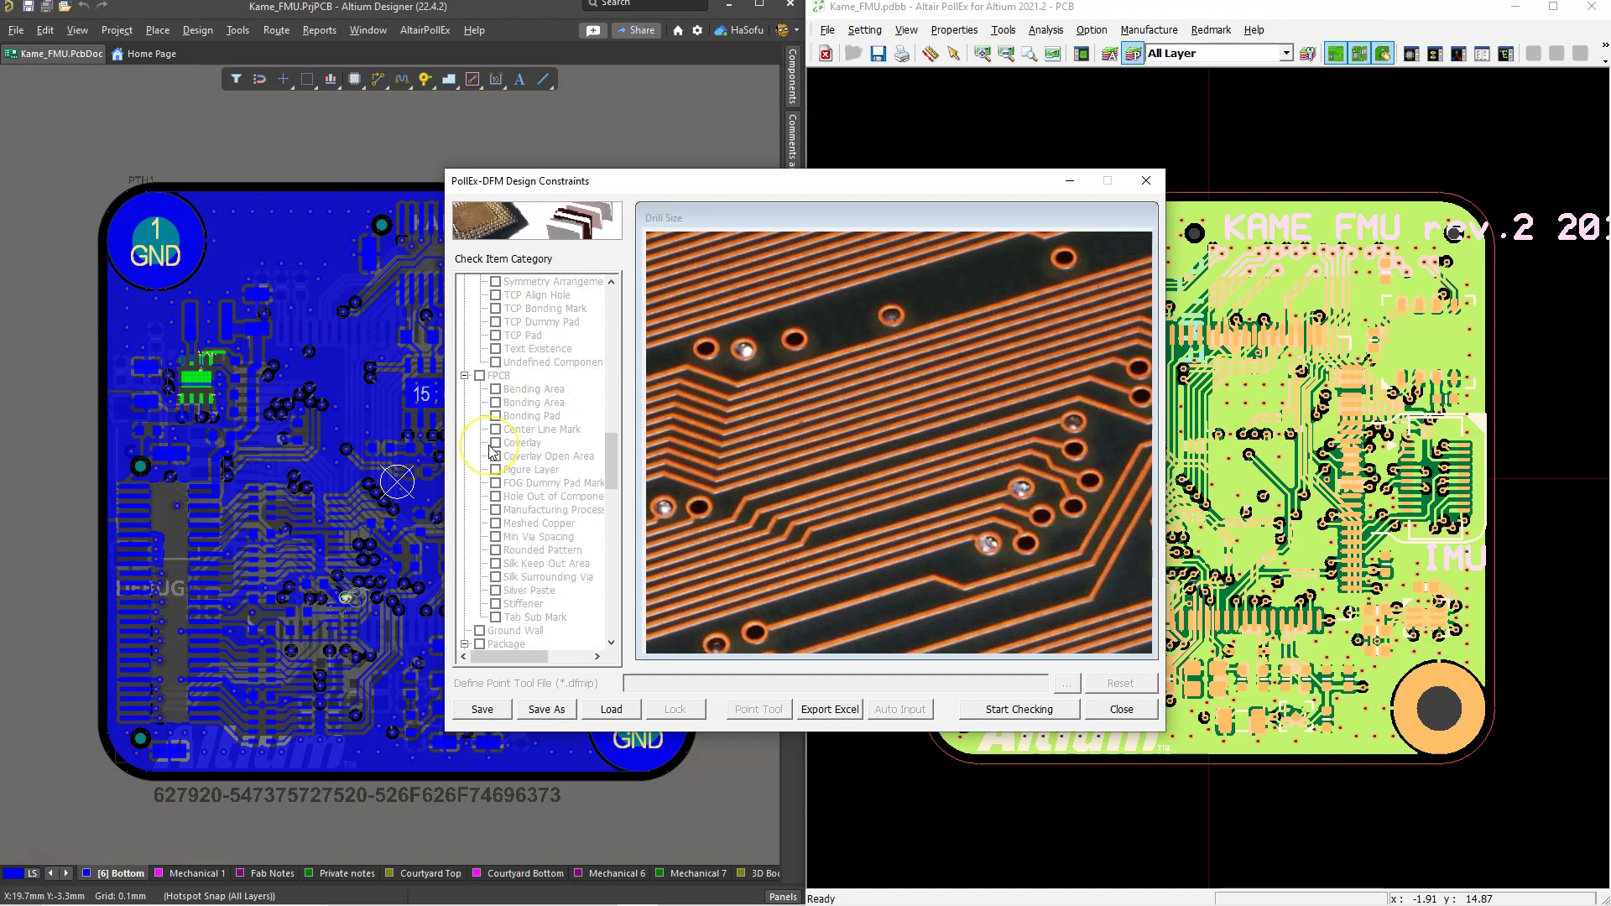
scroll(493, 451, down, 8)
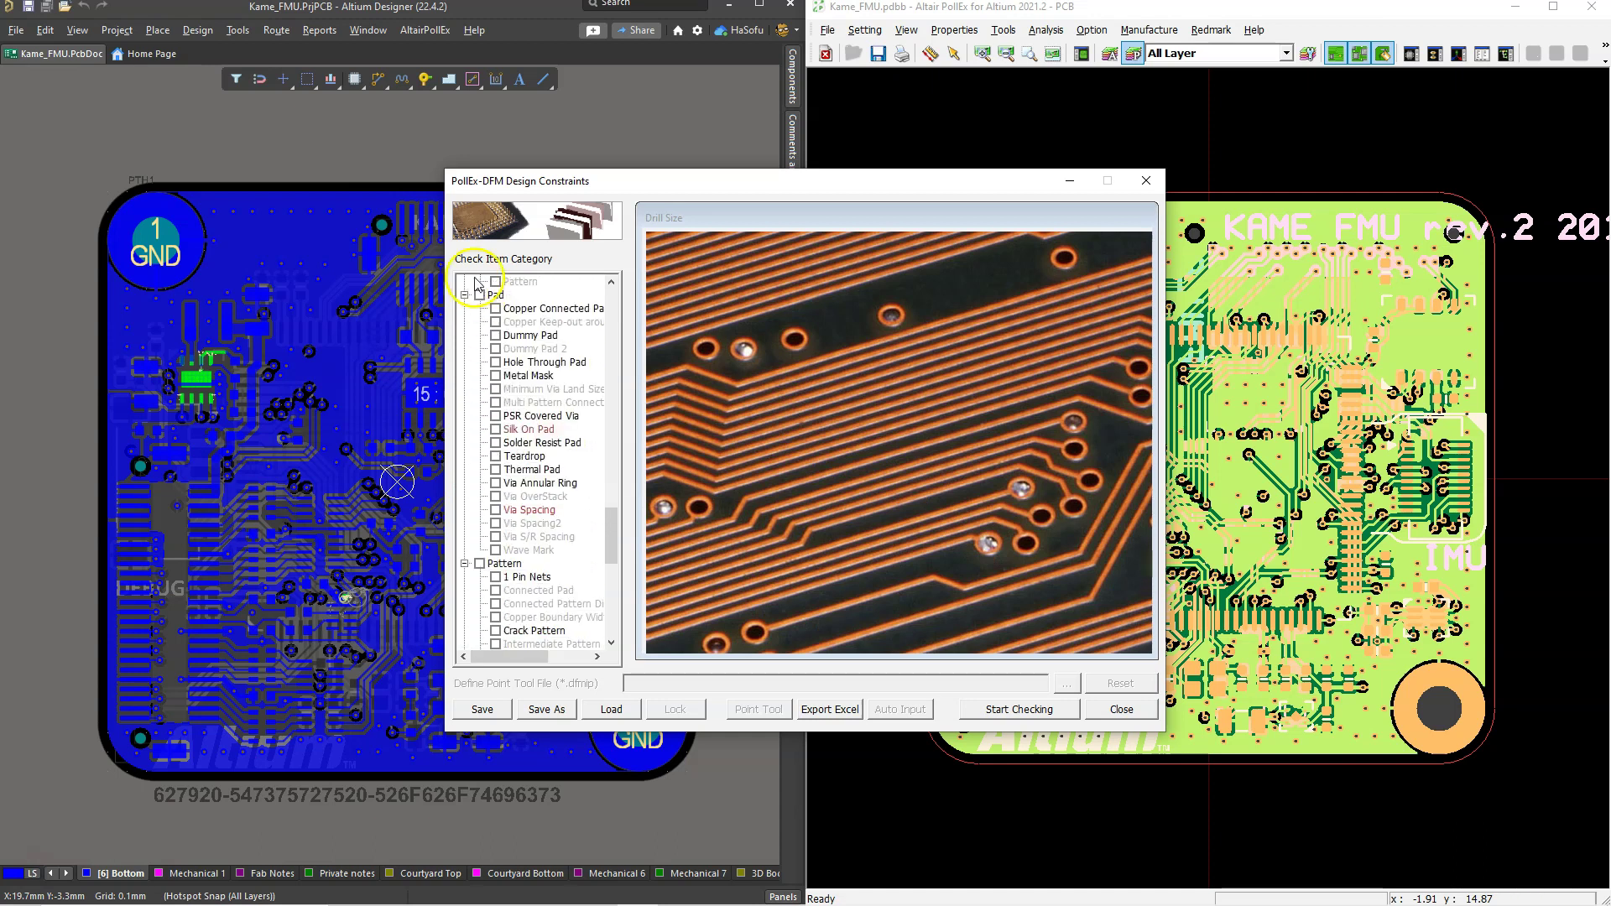
click(480, 294)
scroll(517, 432, down, 4)
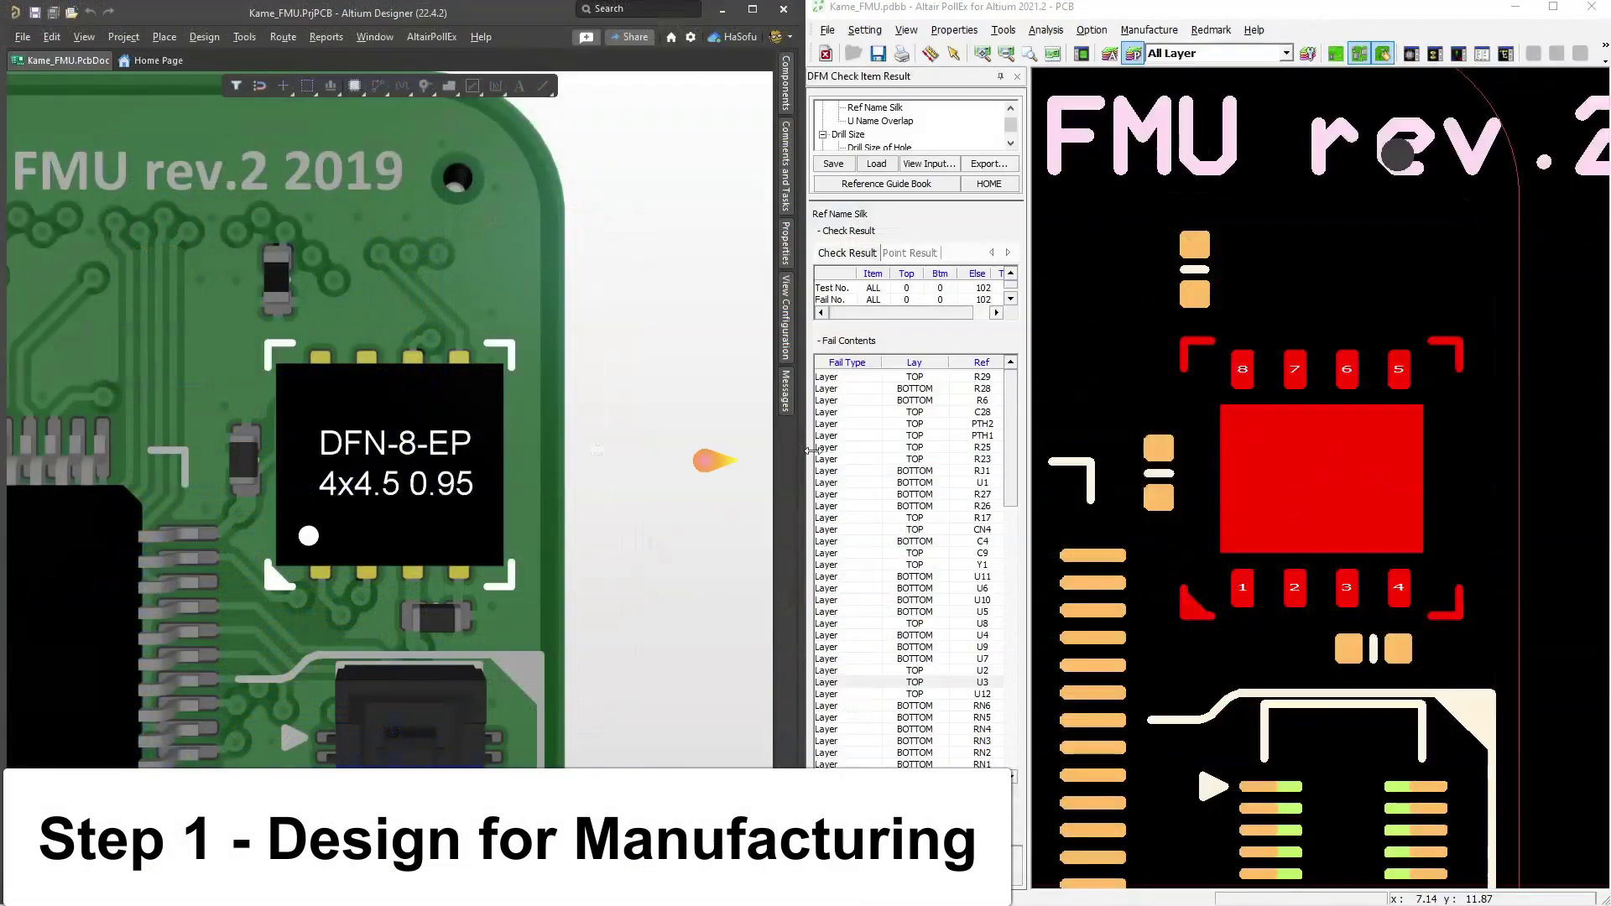
click(1089, 31)
mouse_move(1223, 178)
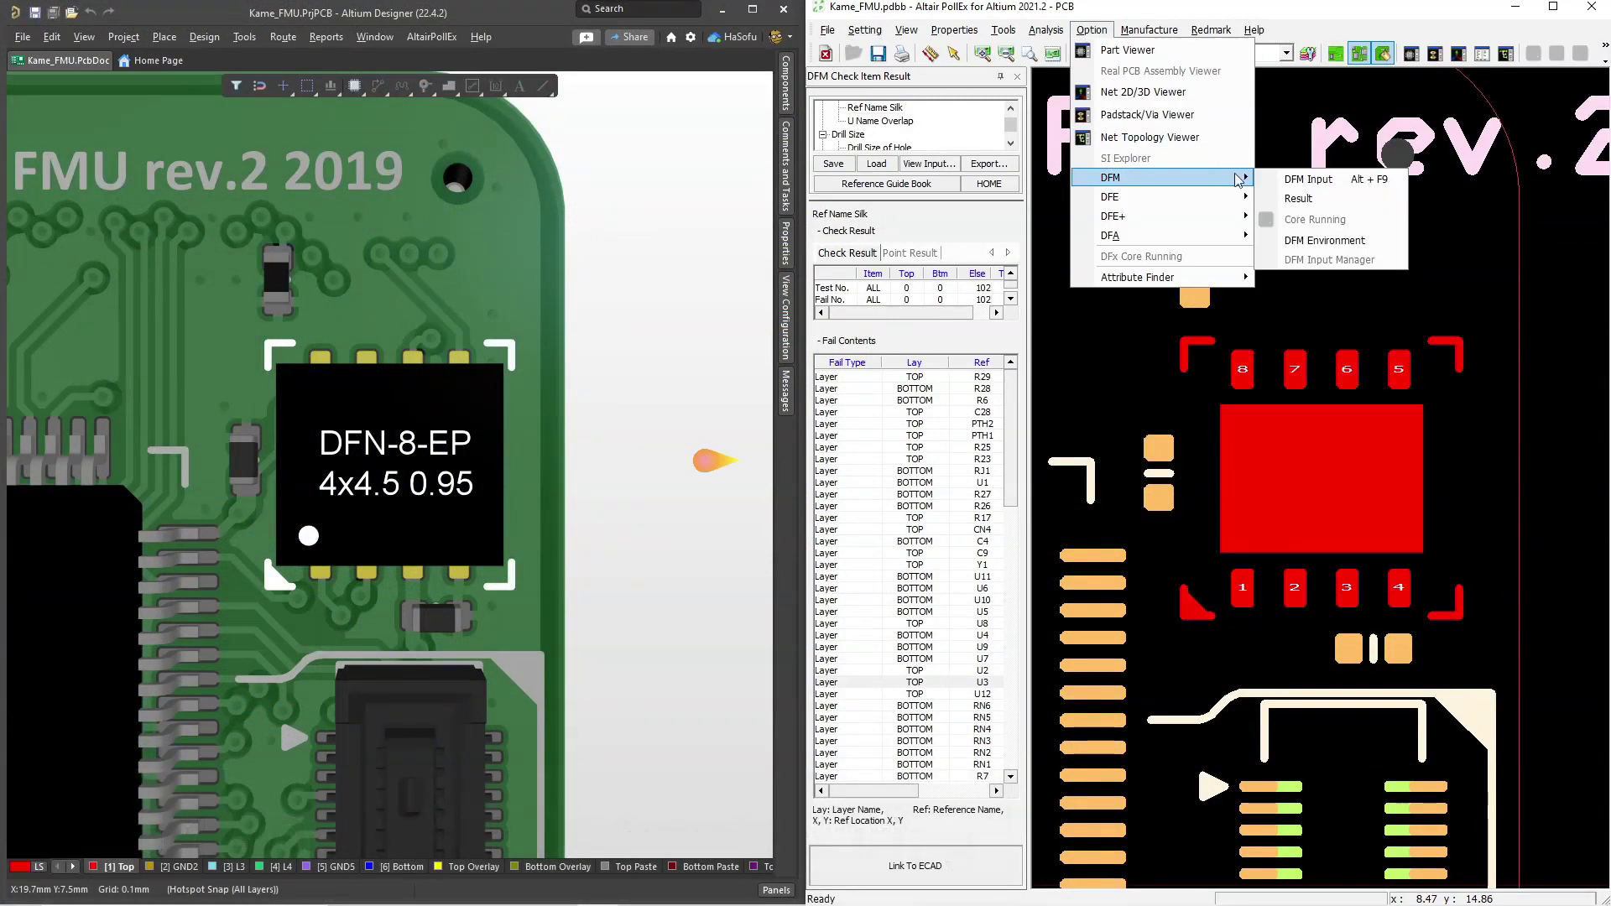
click(1305, 181)
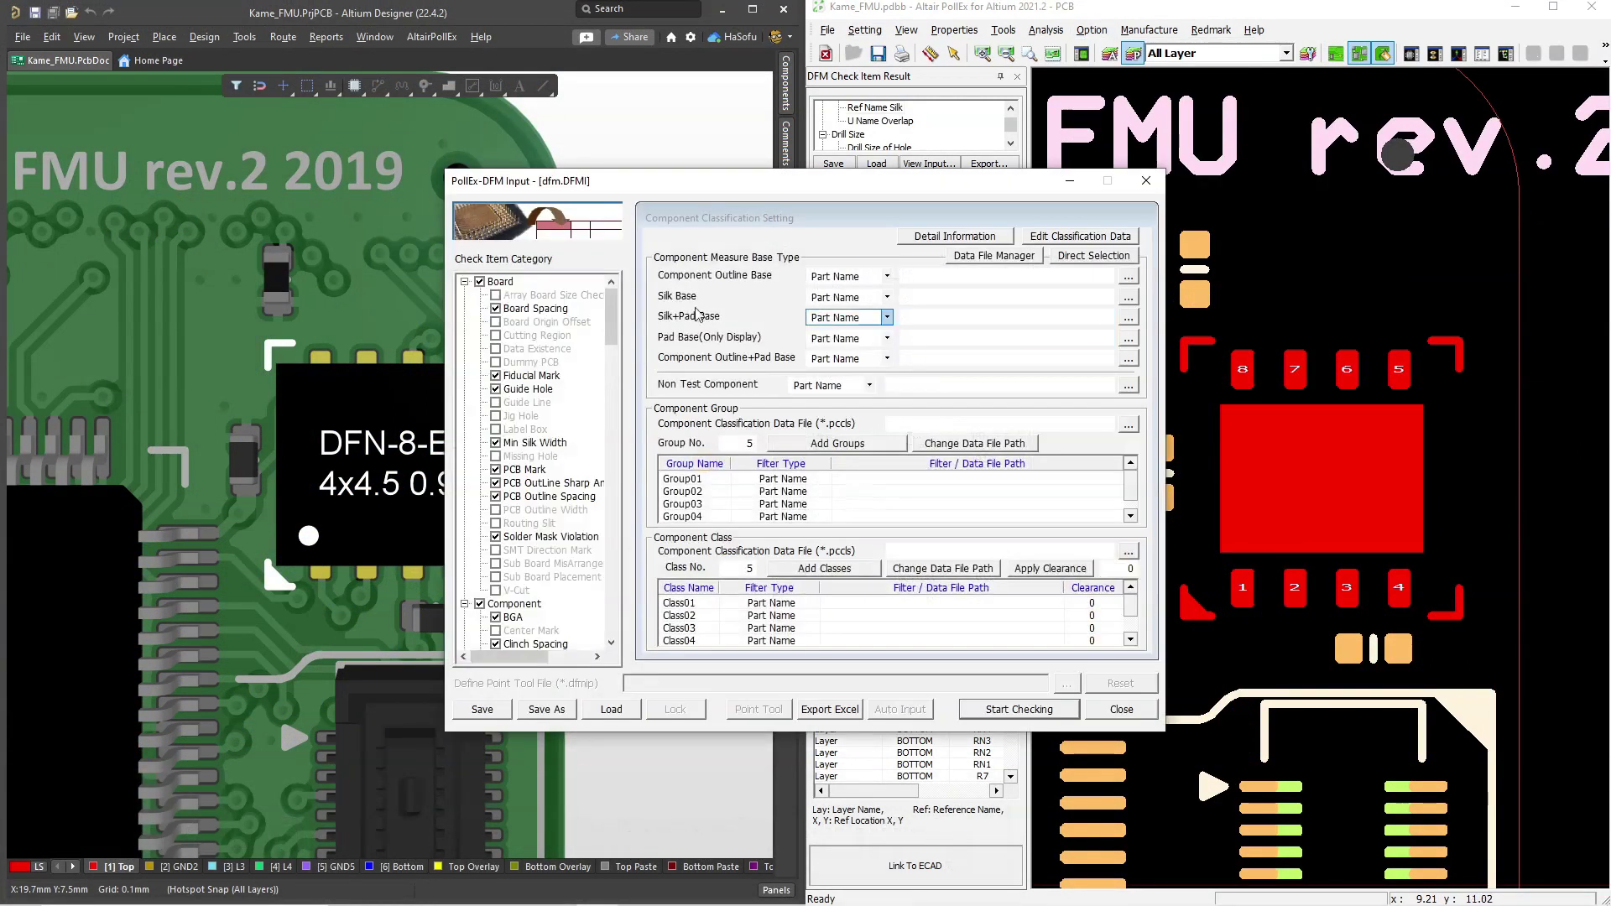
click(536, 307)
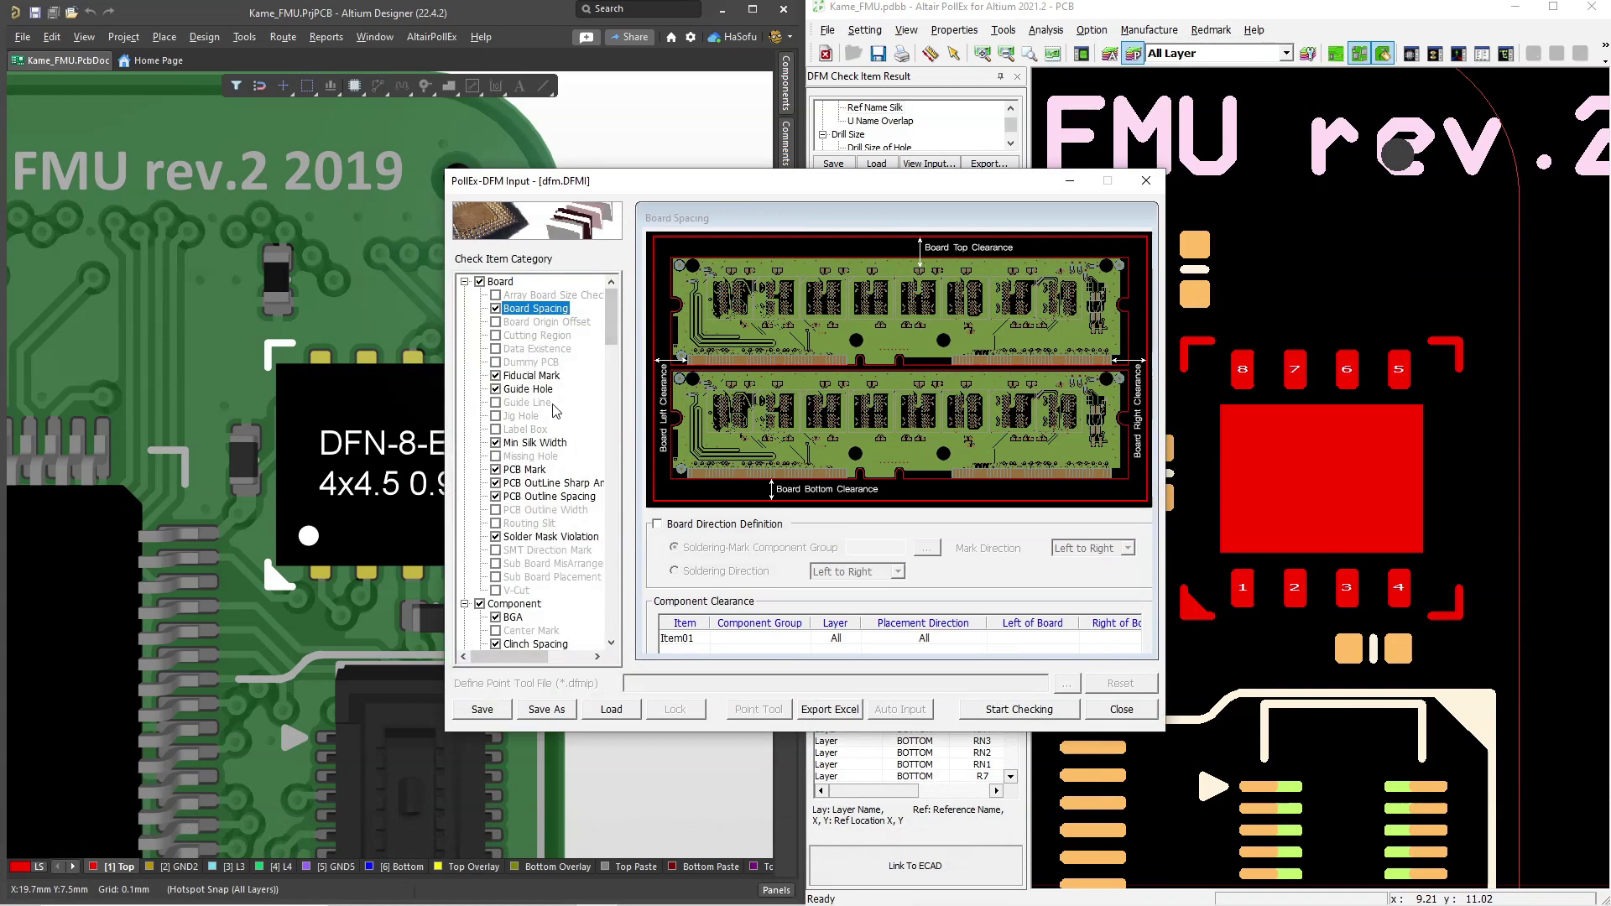
scroll(516, 479, down, 4)
click(515, 443)
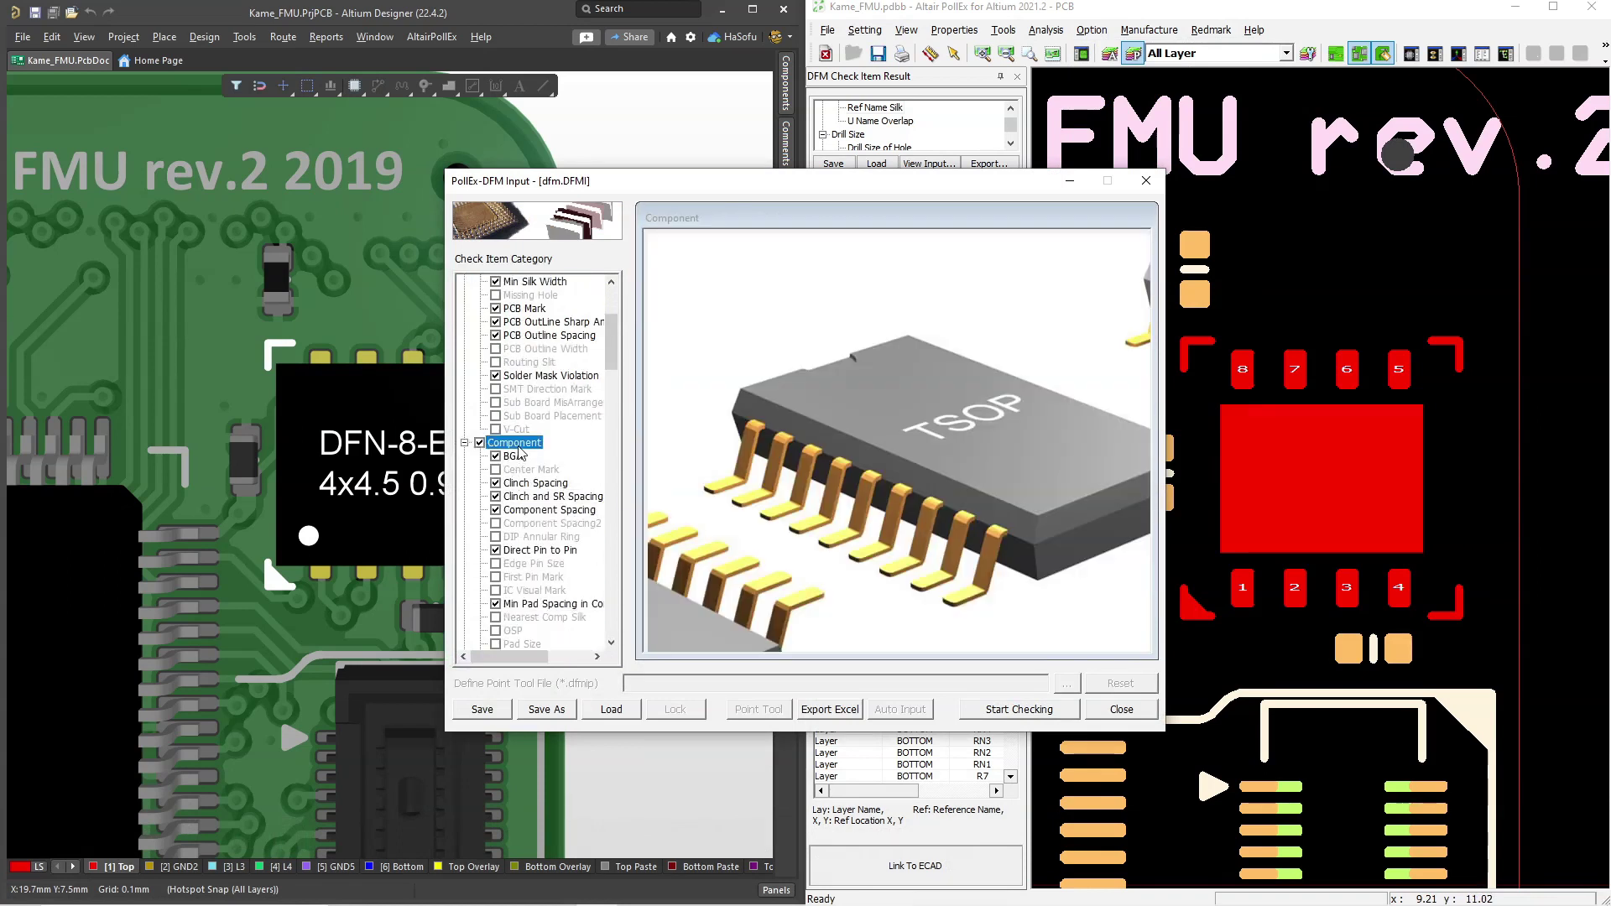
scroll(515, 554, down, 3)
scroll(518, 552, down, 3)
click(525, 502)
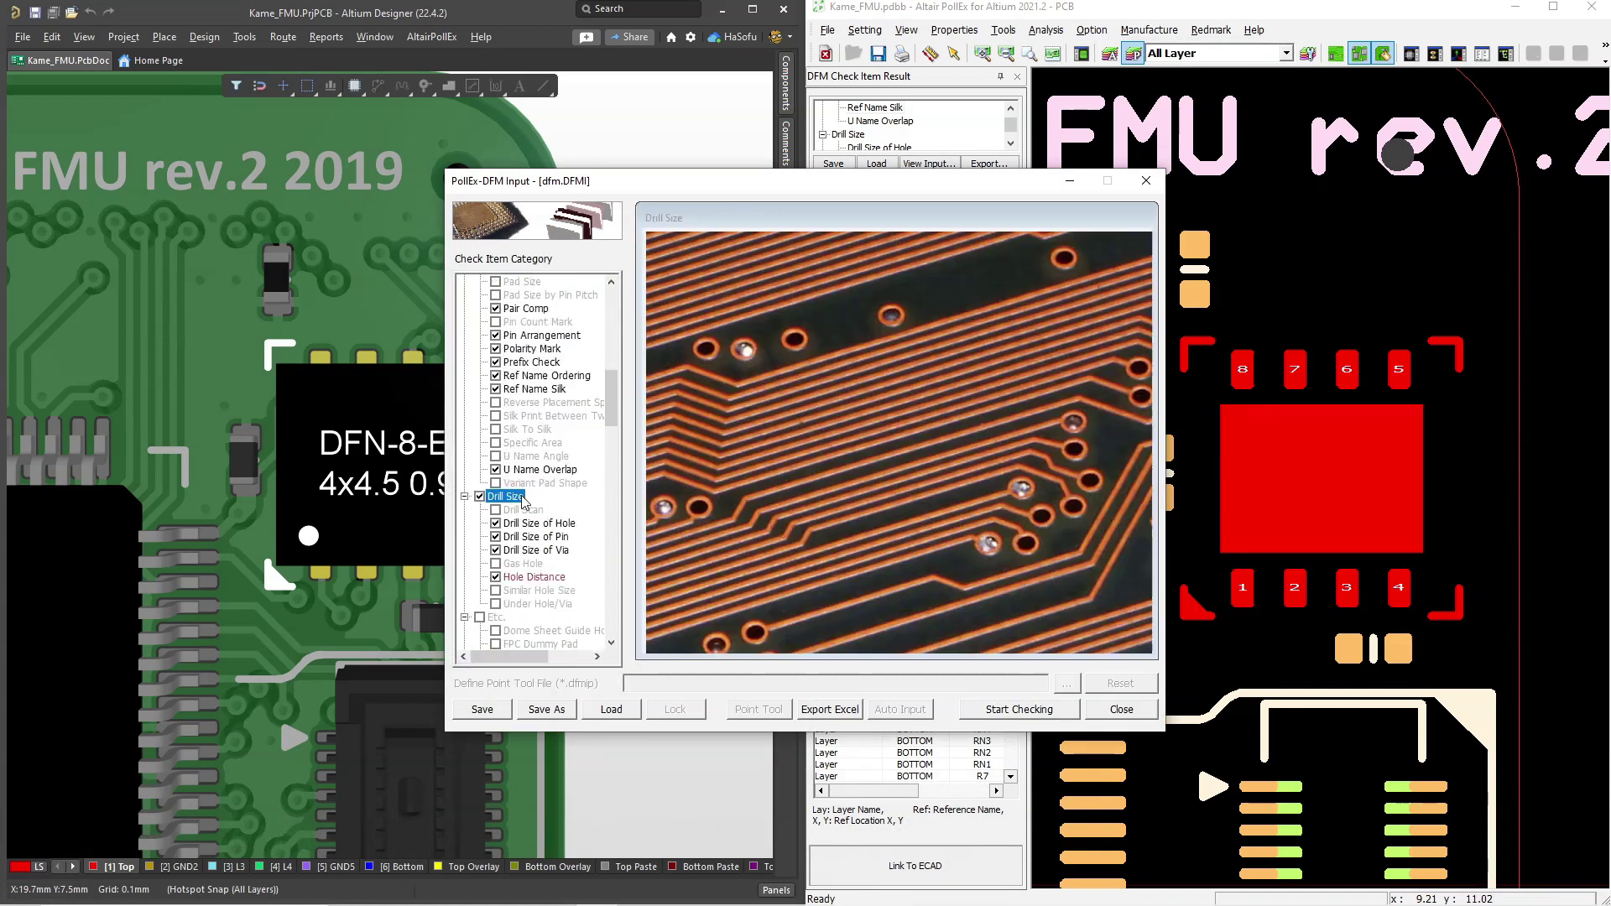
scroll(537, 520, down, 2)
scroll(541, 527, down, 15)
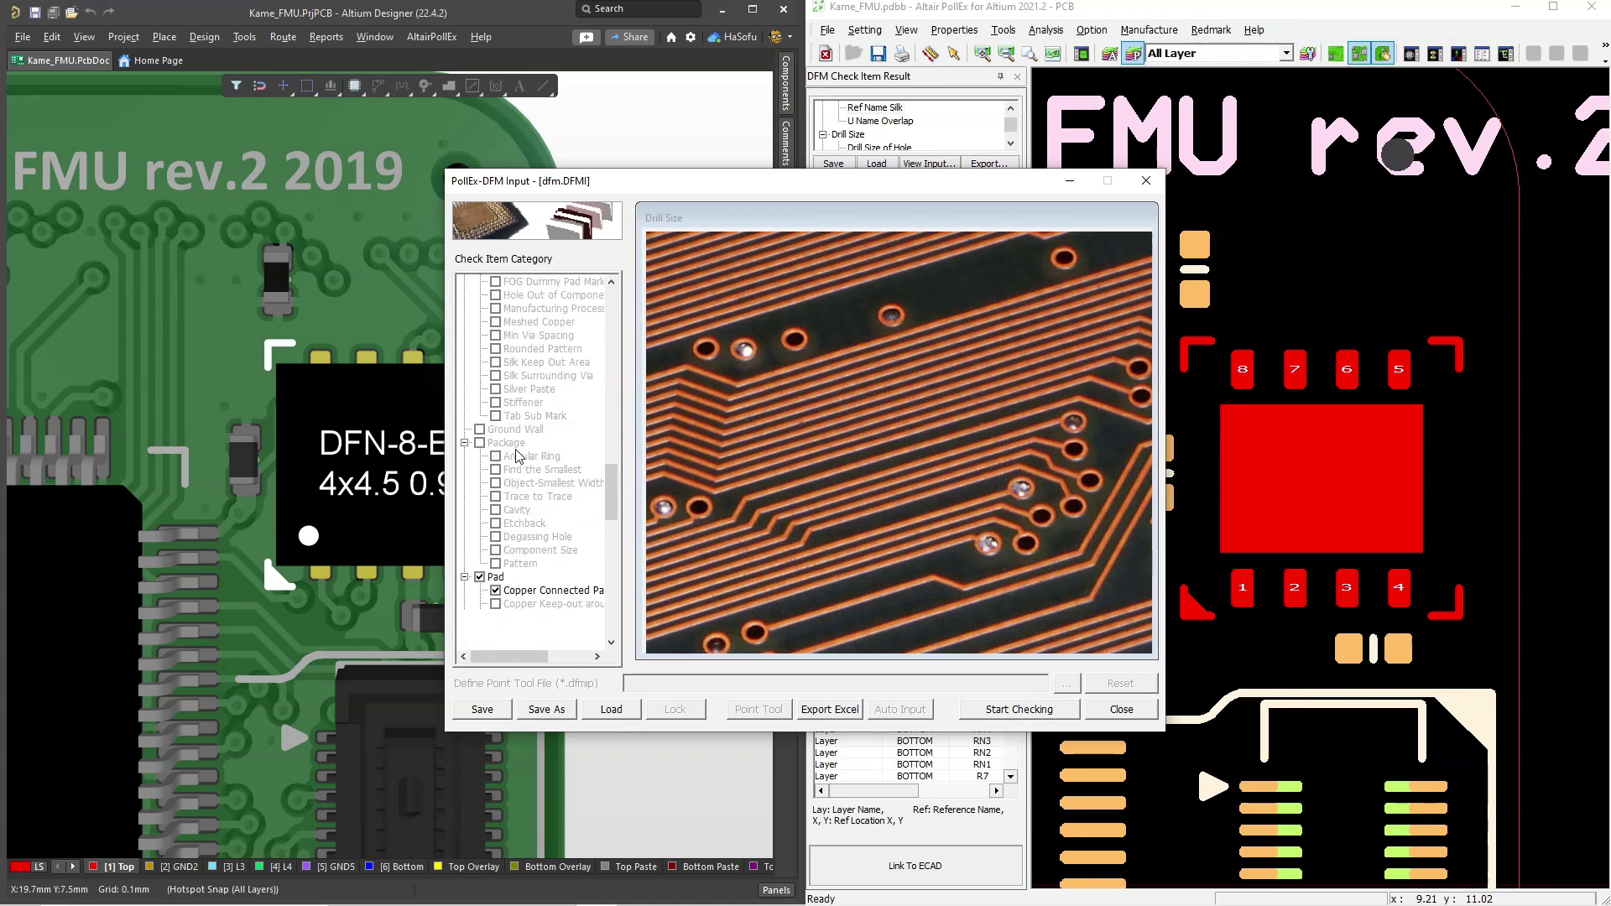
scroll(518, 455, down, 1)
click(495, 416)
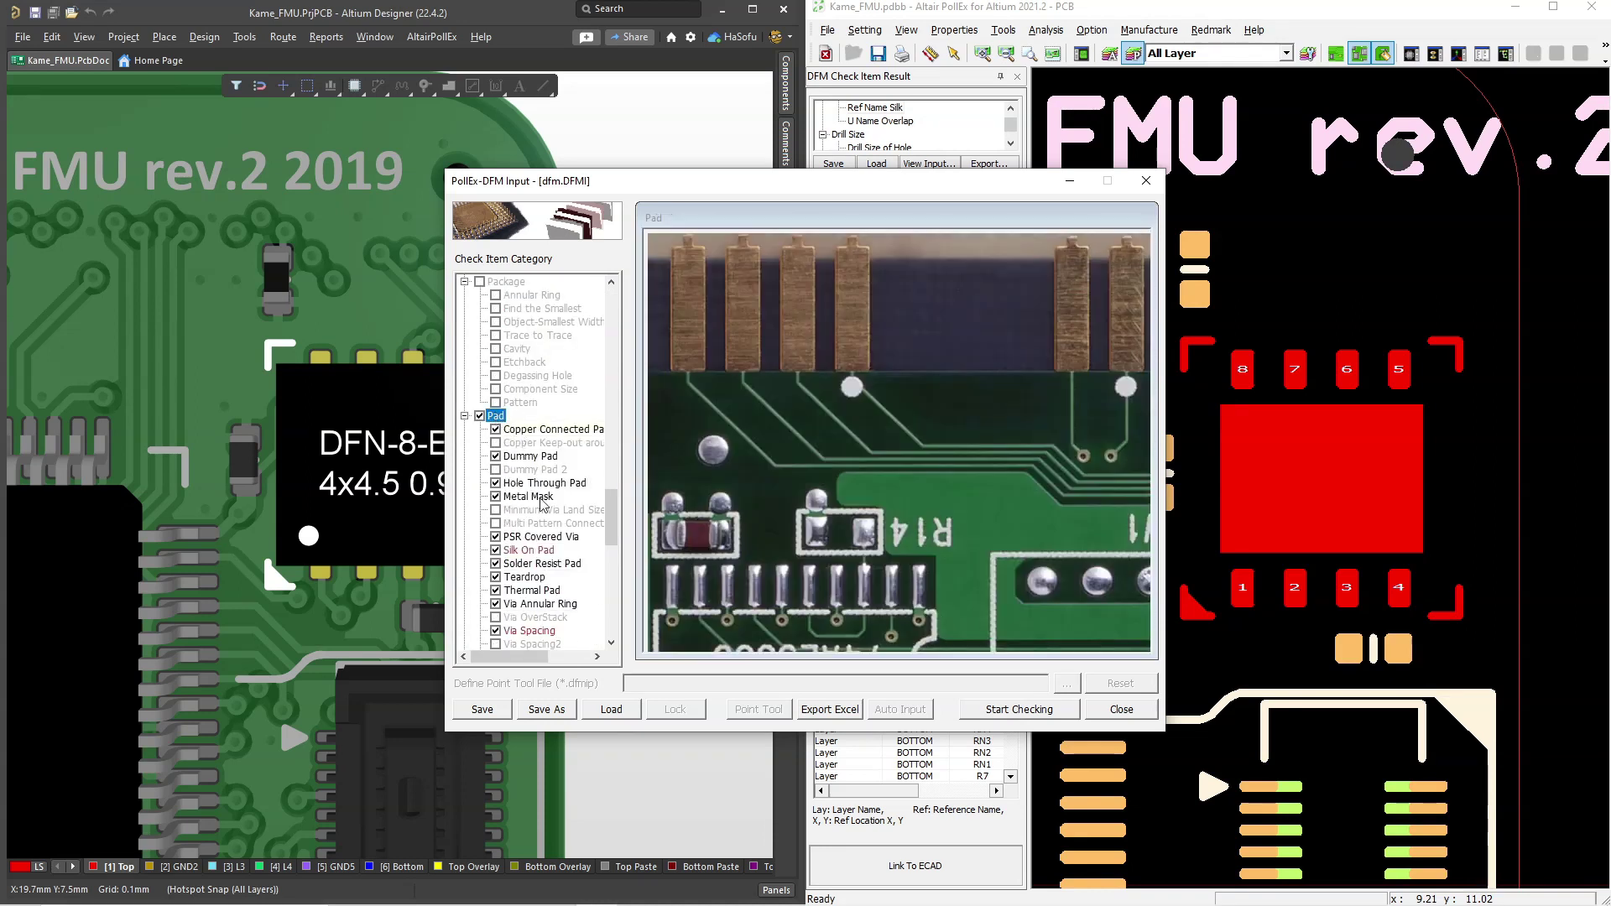
scroll(541, 502, down, 6)
scroll(542, 504, down, 3)
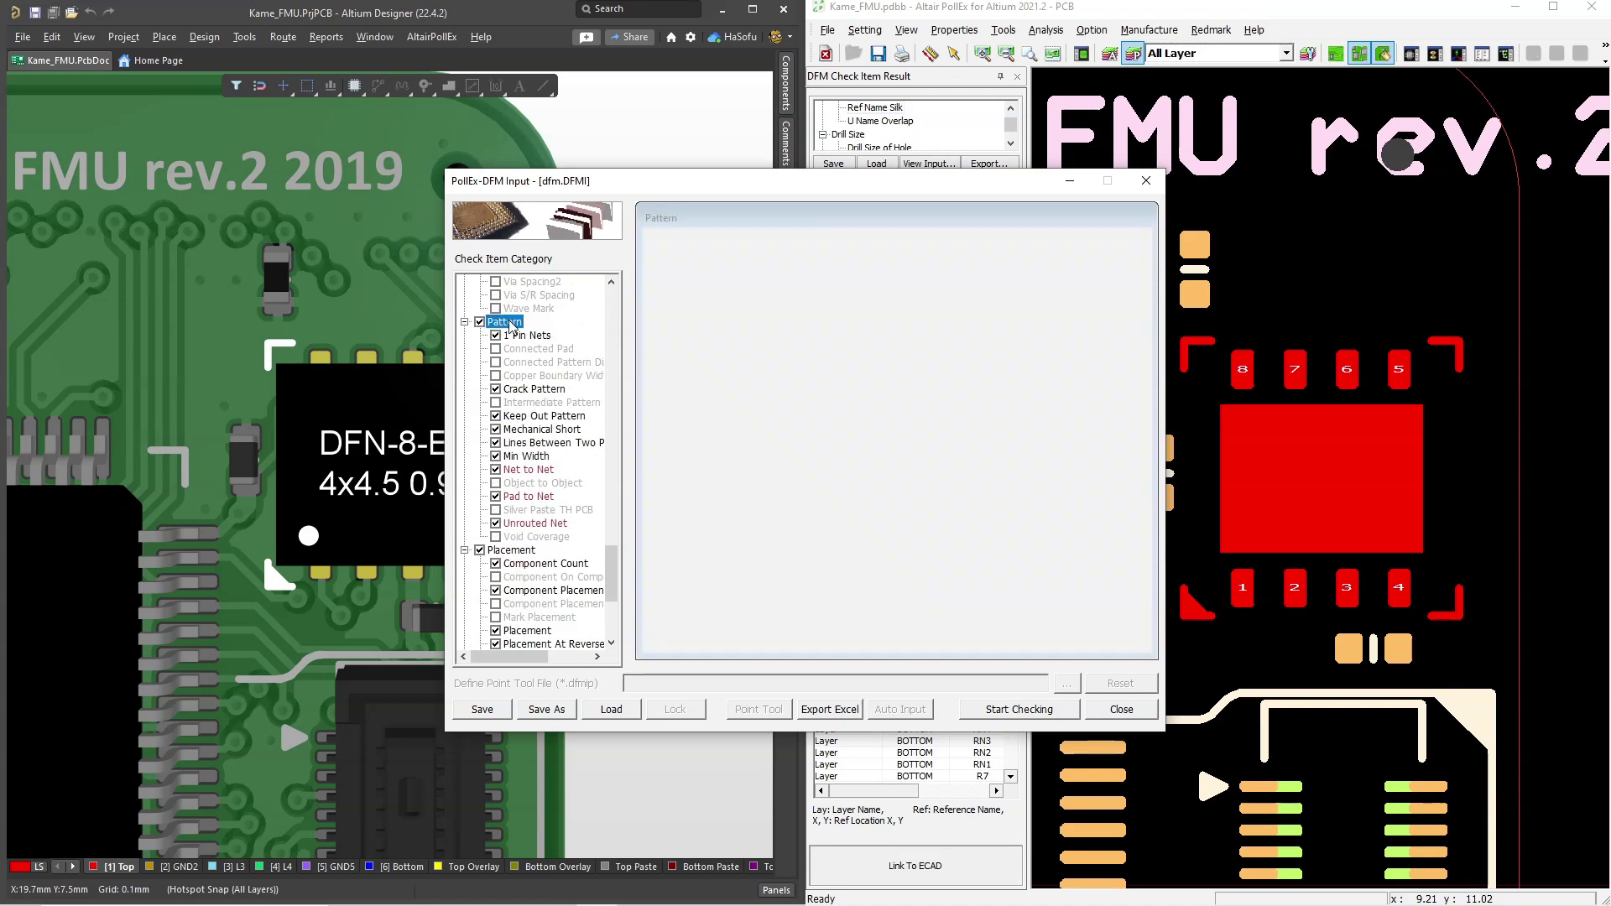
click(528, 549)
scroll(522, 512, down, 5)
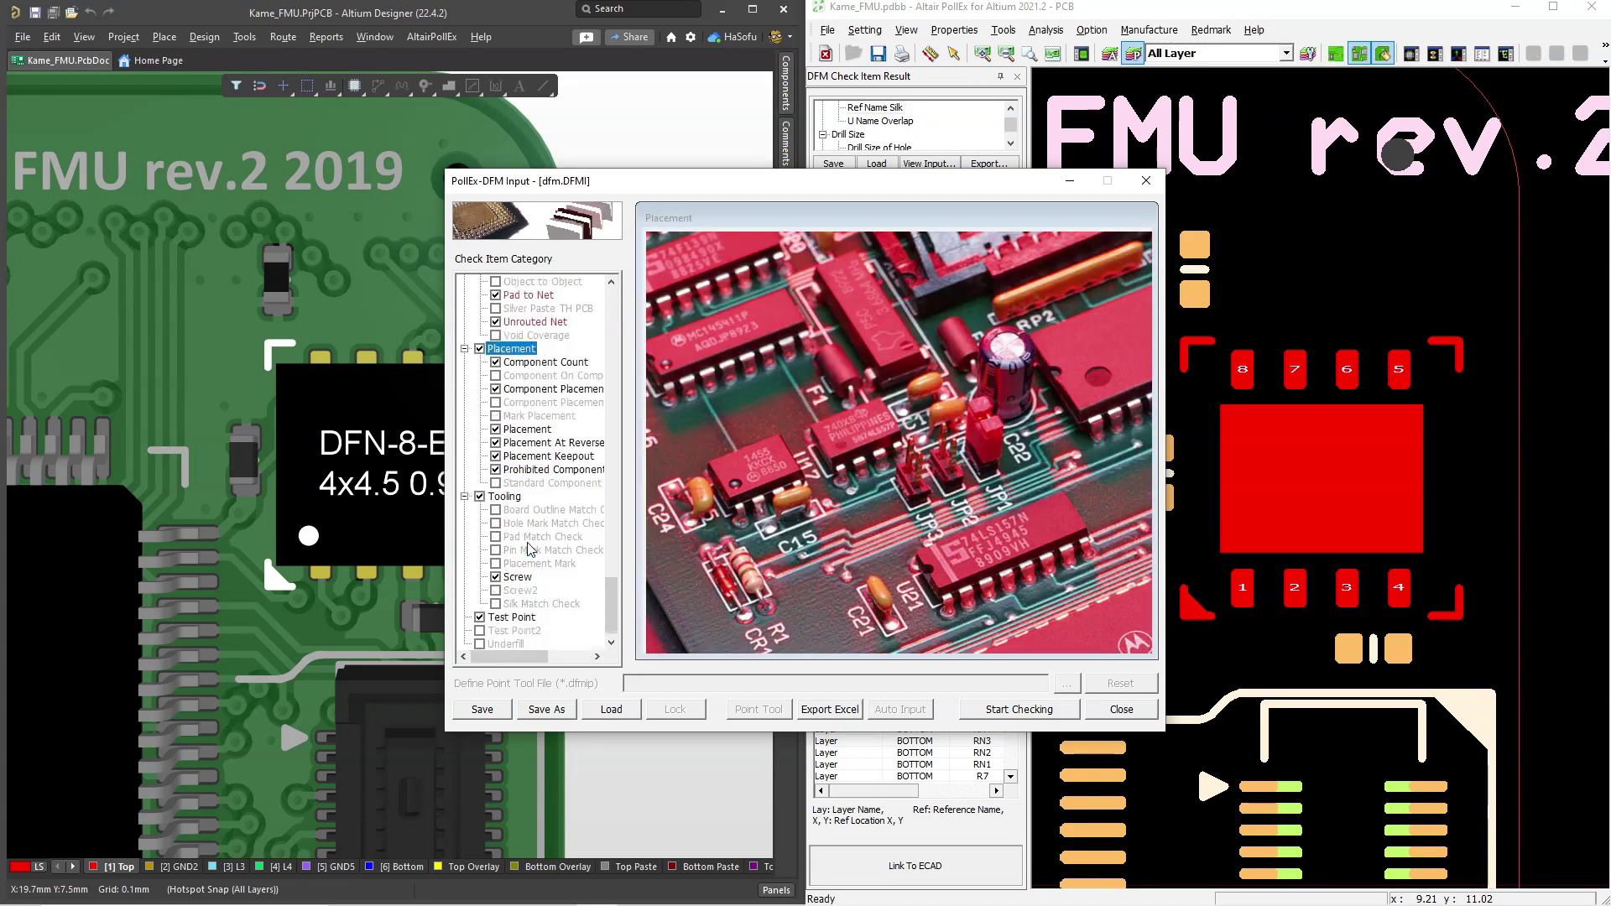
click(514, 483)
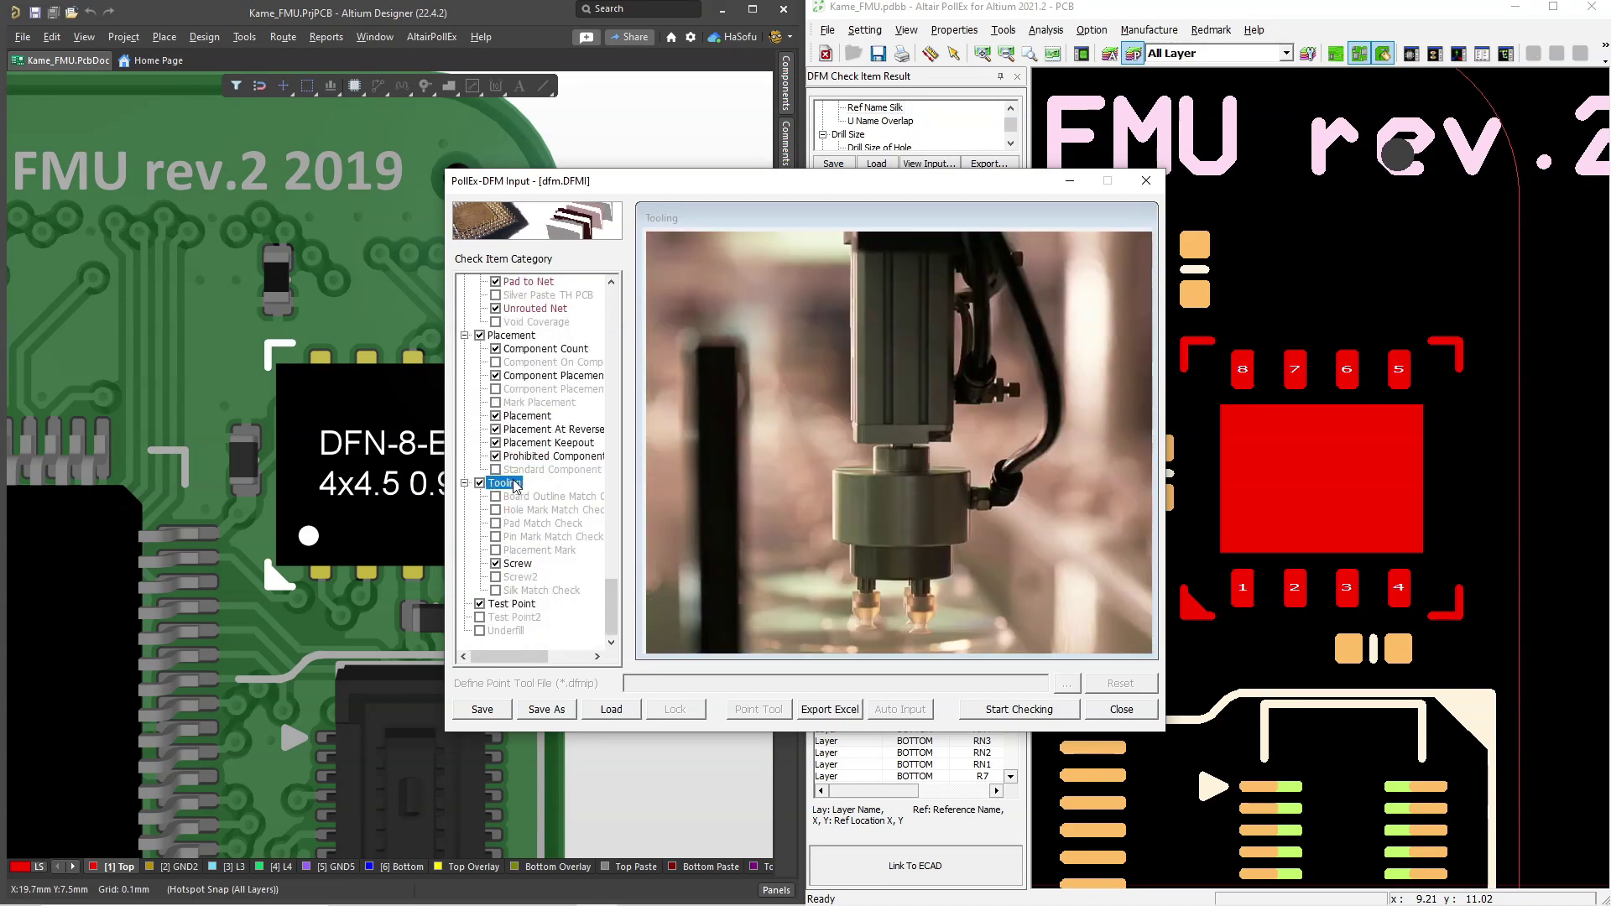
click(514, 603)
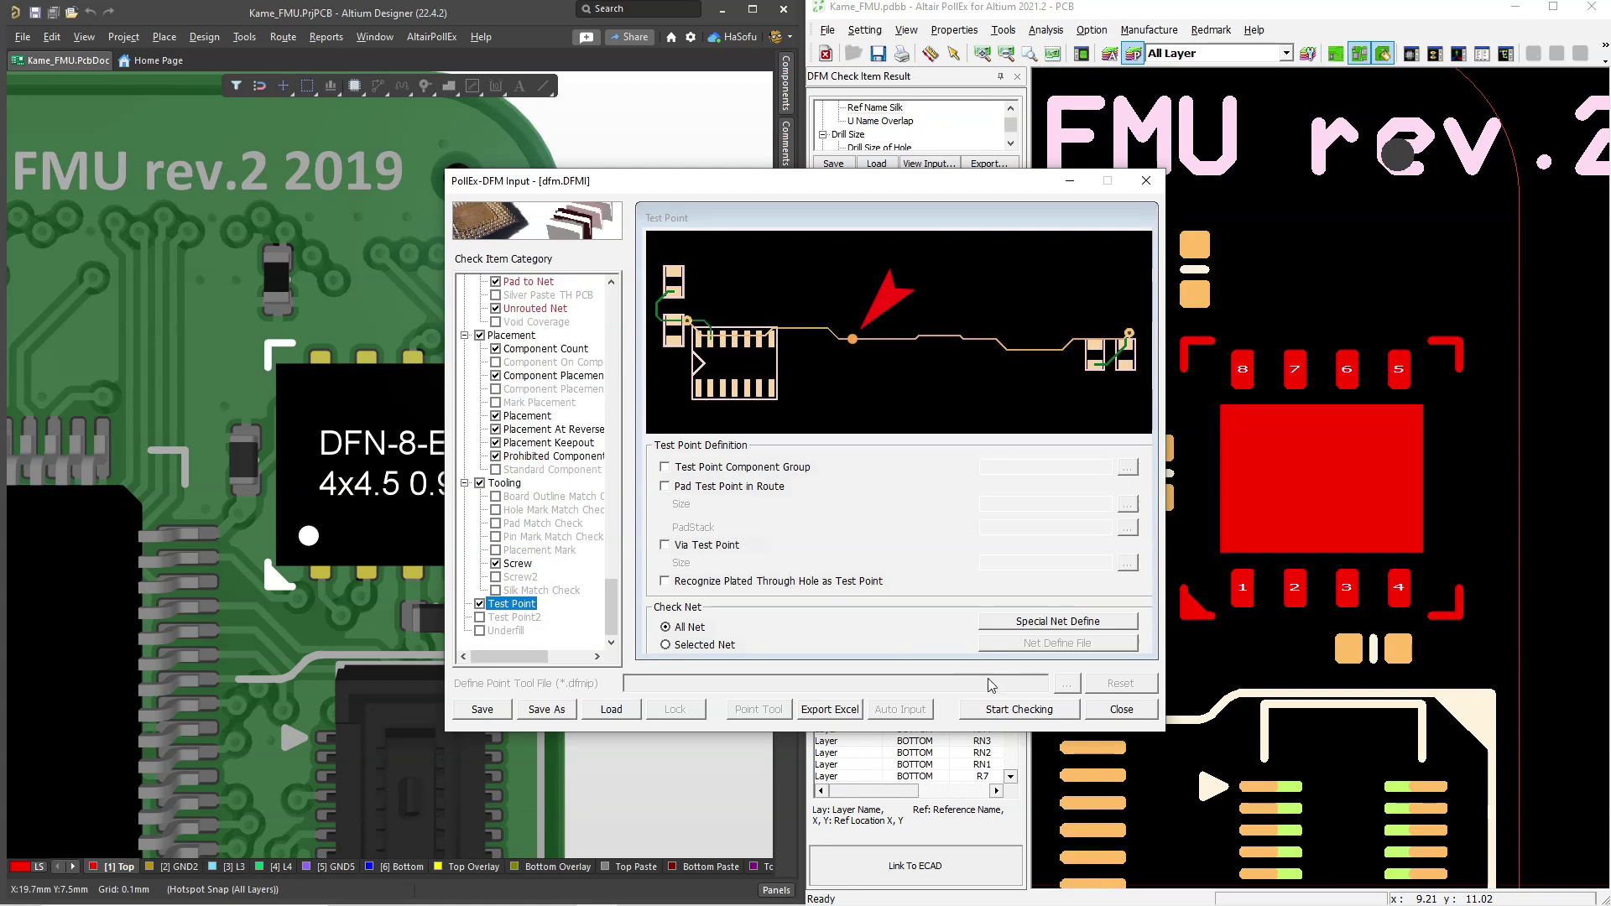
click(1009, 710)
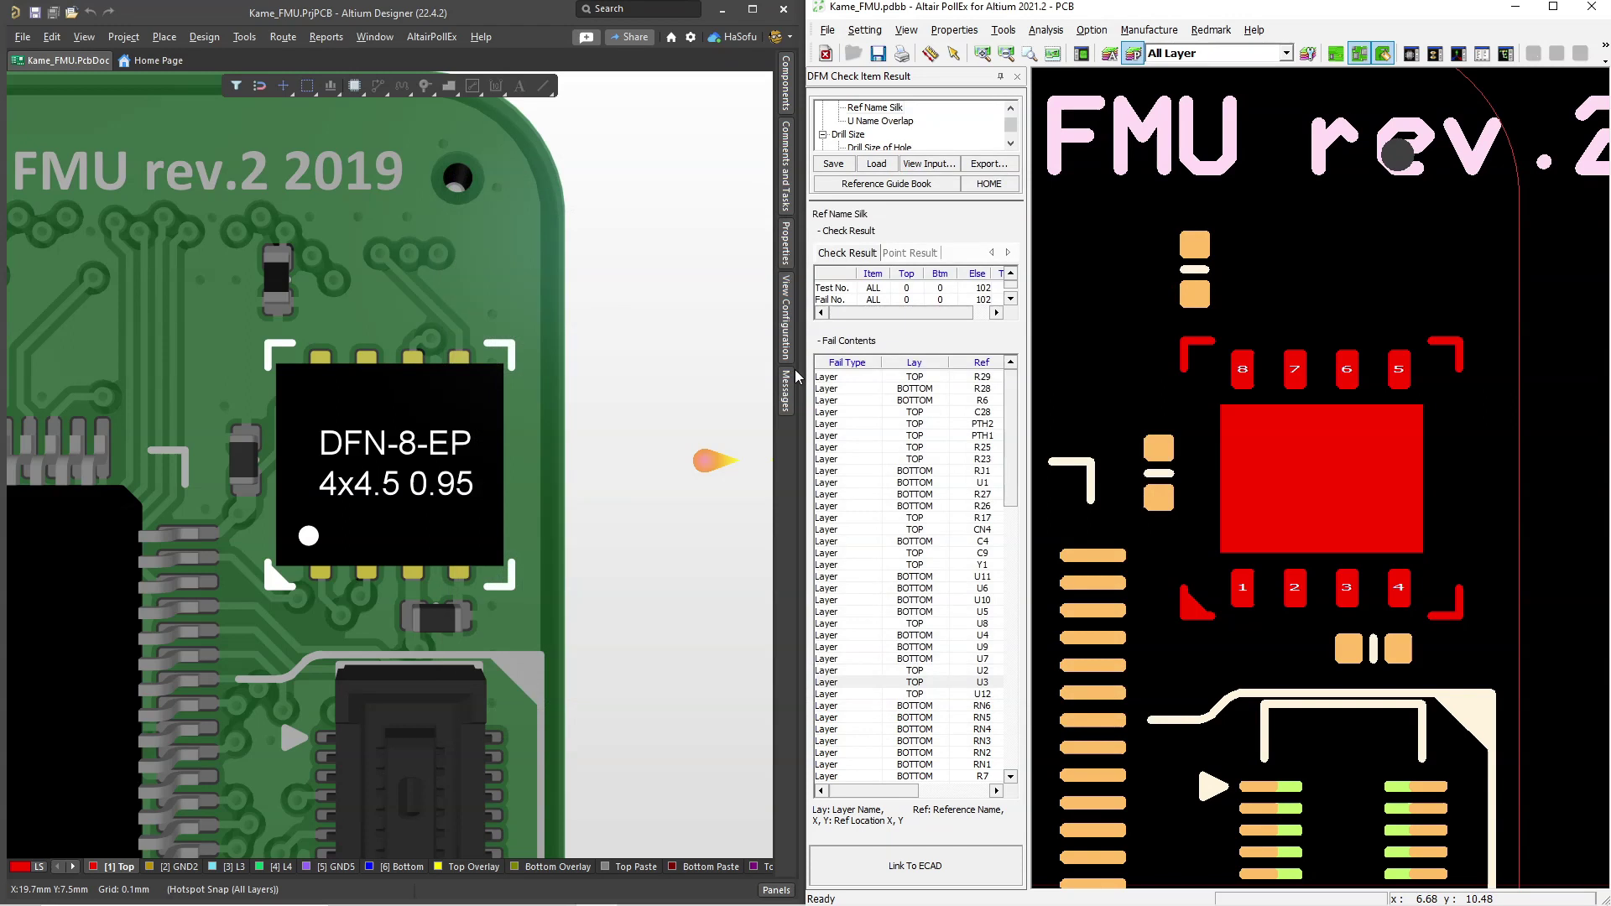
Step: Locate the R26, R24, R21 and C23 Ref Name Silk failures on both board views
click(966, 507)
click(902, 594)
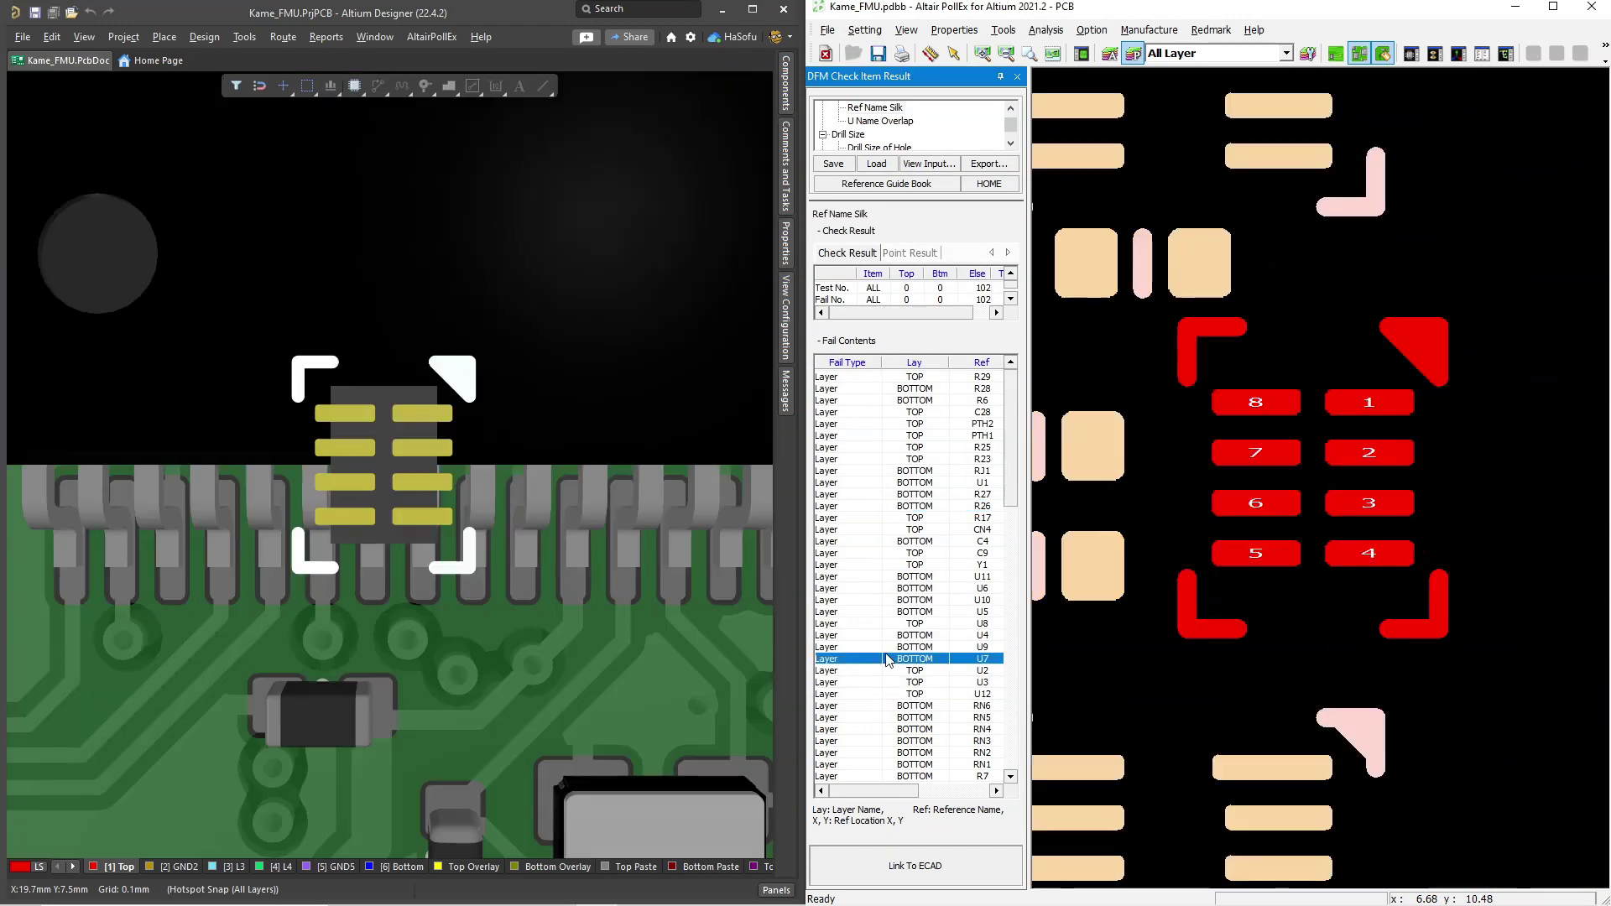
scroll(893, 629, down, 4)
click(889, 659)
scroll(888, 662, down, 3)
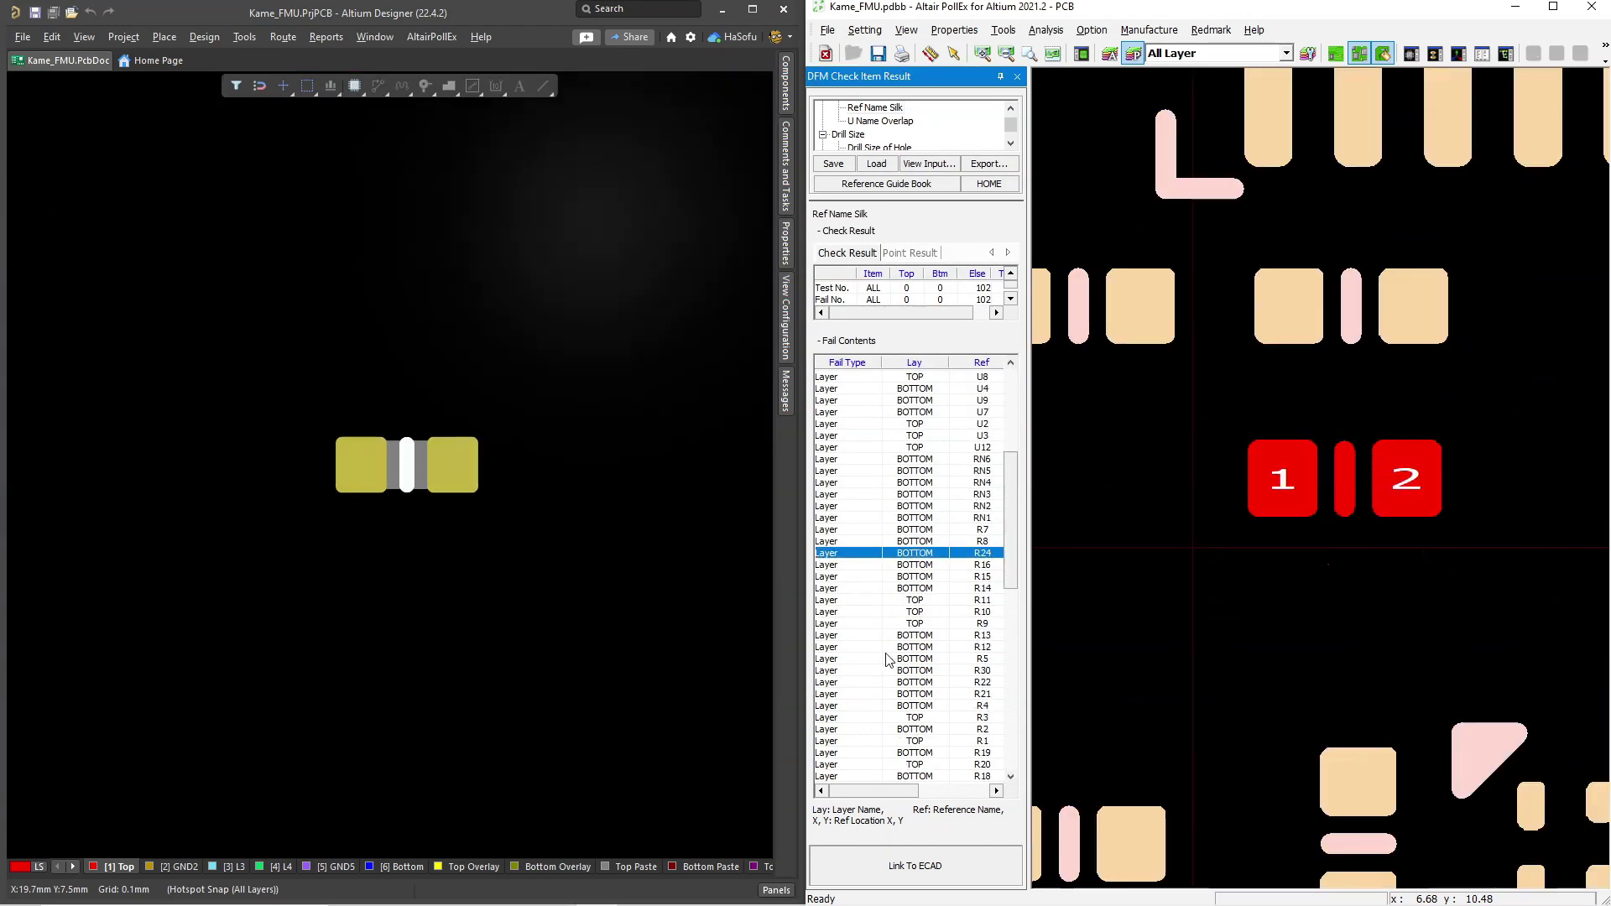
click(882, 695)
scroll(882, 698, down, 5)
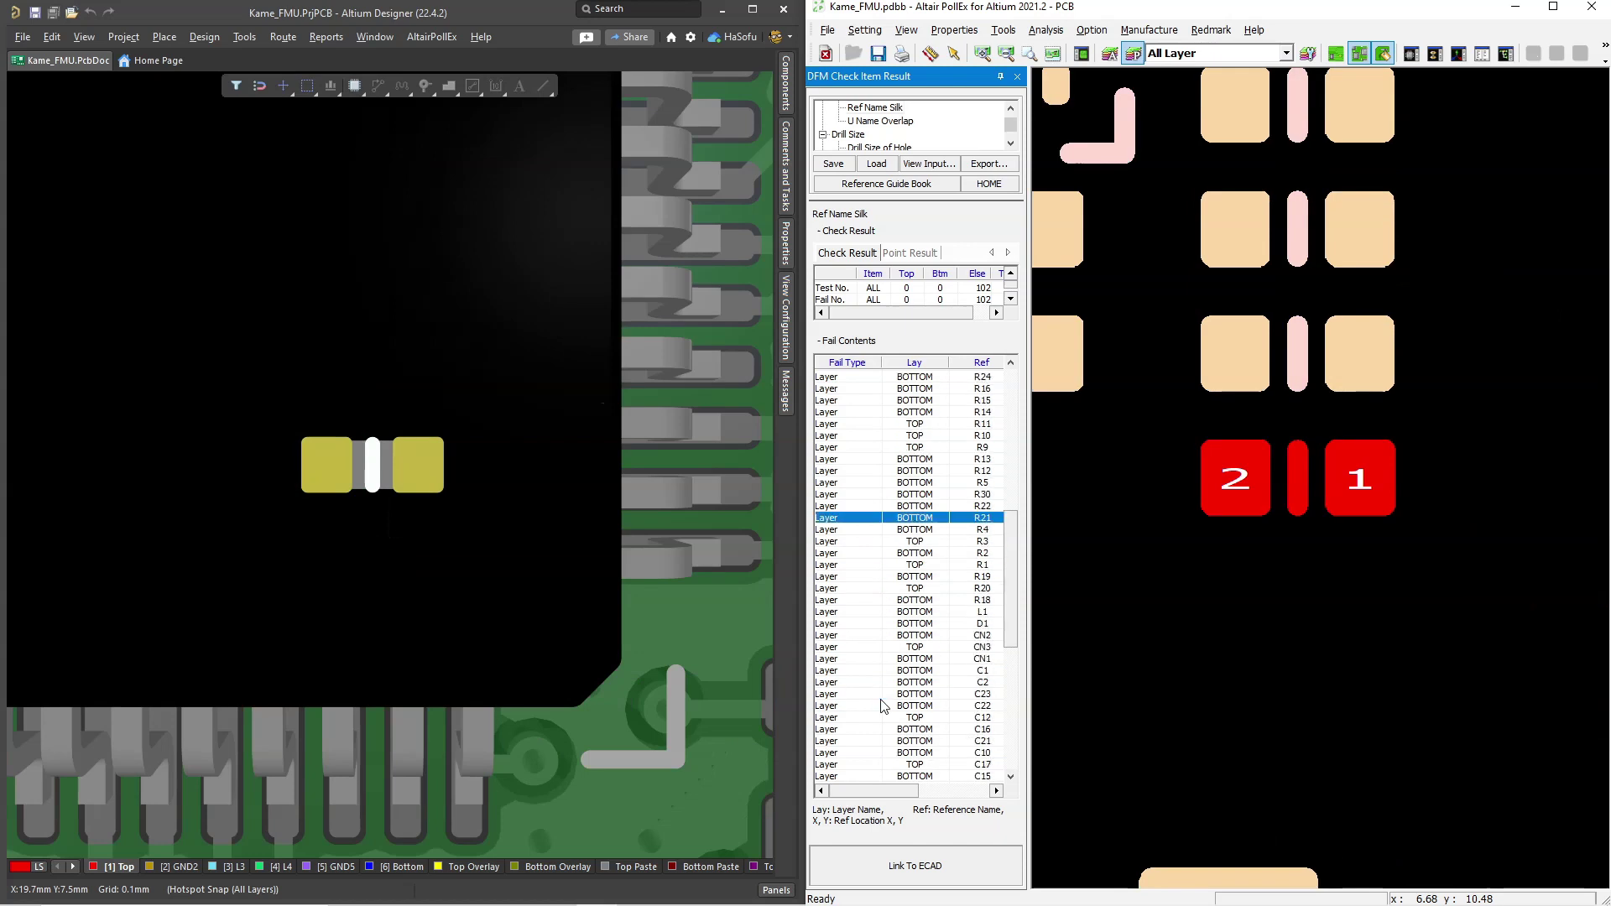
click(882, 694)
scroll(882, 707, down, 6)
Step: Locate the C44, C27, C39, C43, C35 and C24 failures, then show U Name Overlap results
click(883, 707)
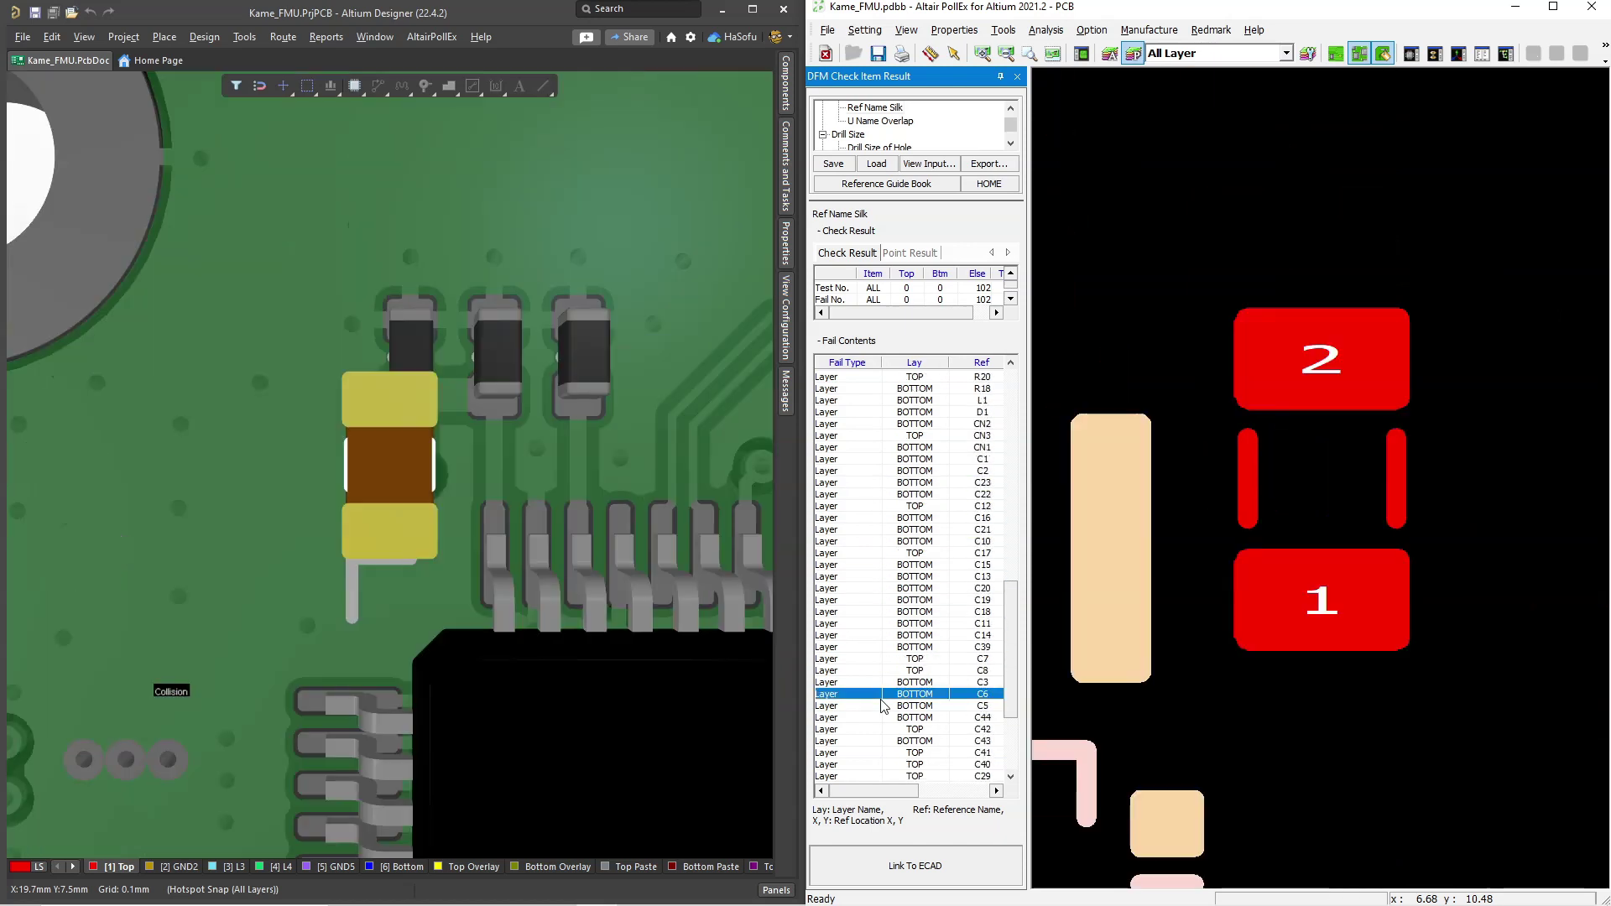
click(883, 720)
scroll(883, 724, down, 4)
click(883, 720)
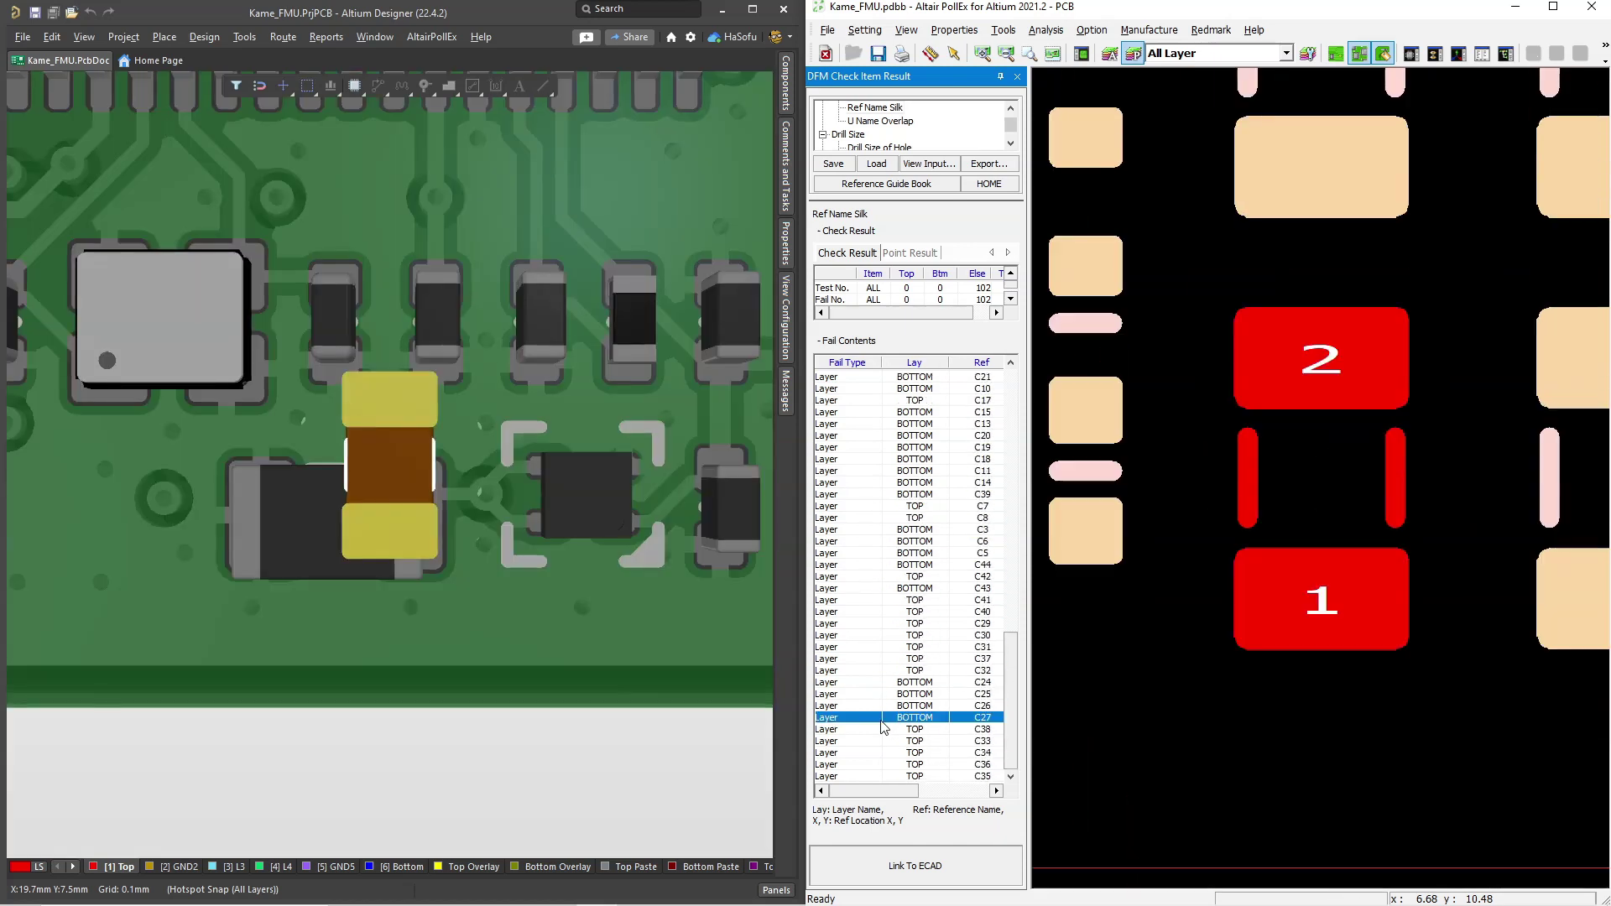
click(891, 495)
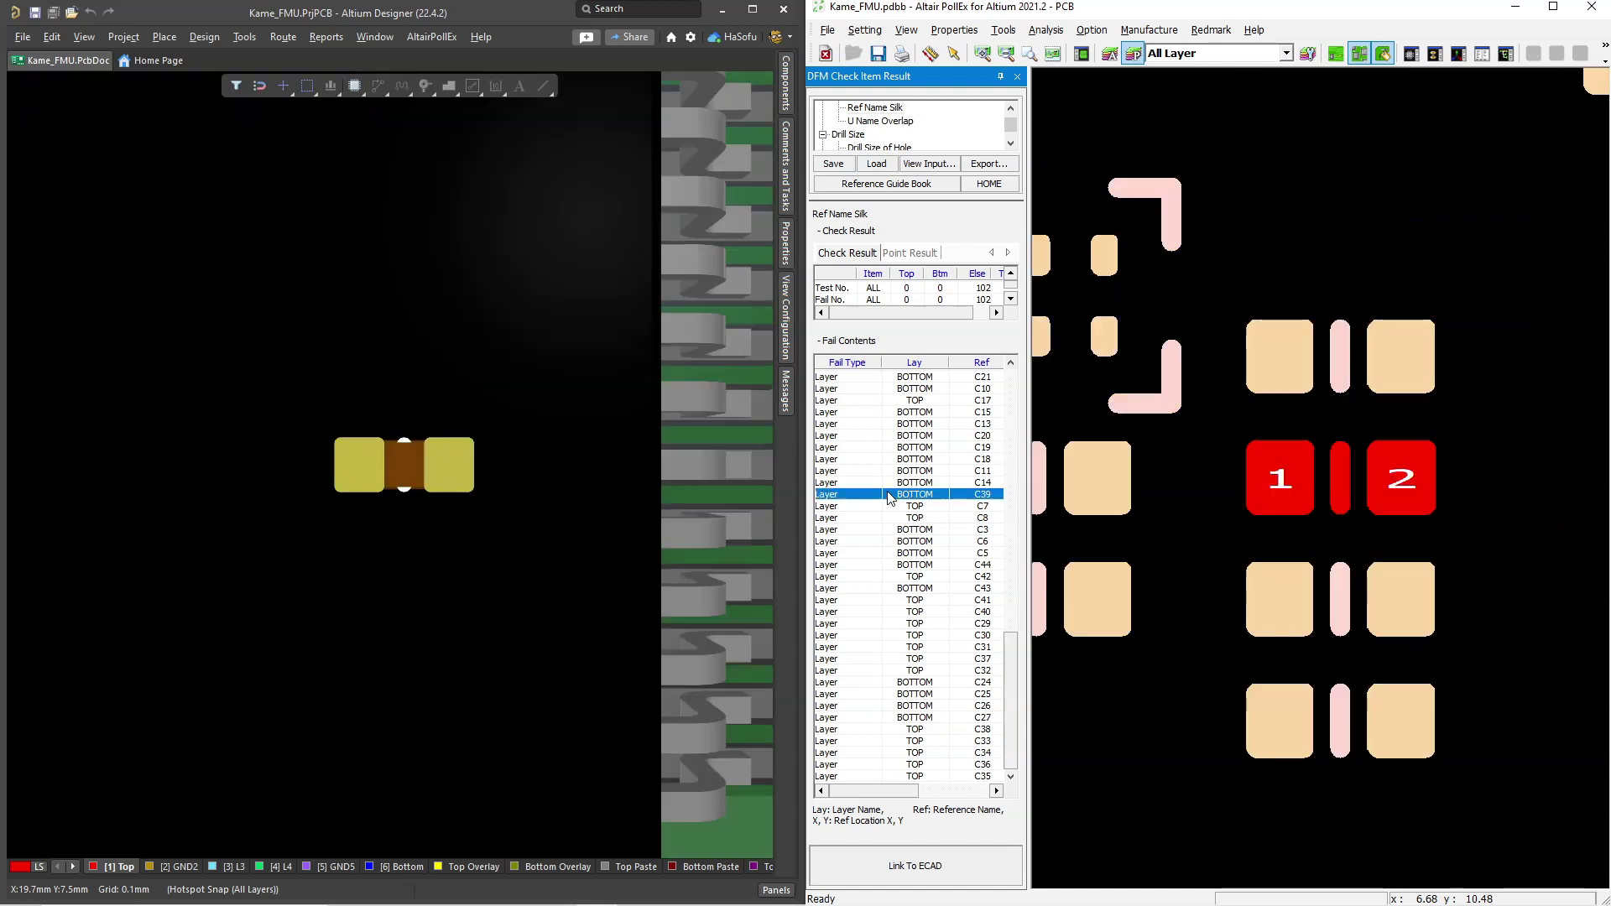
click(883, 588)
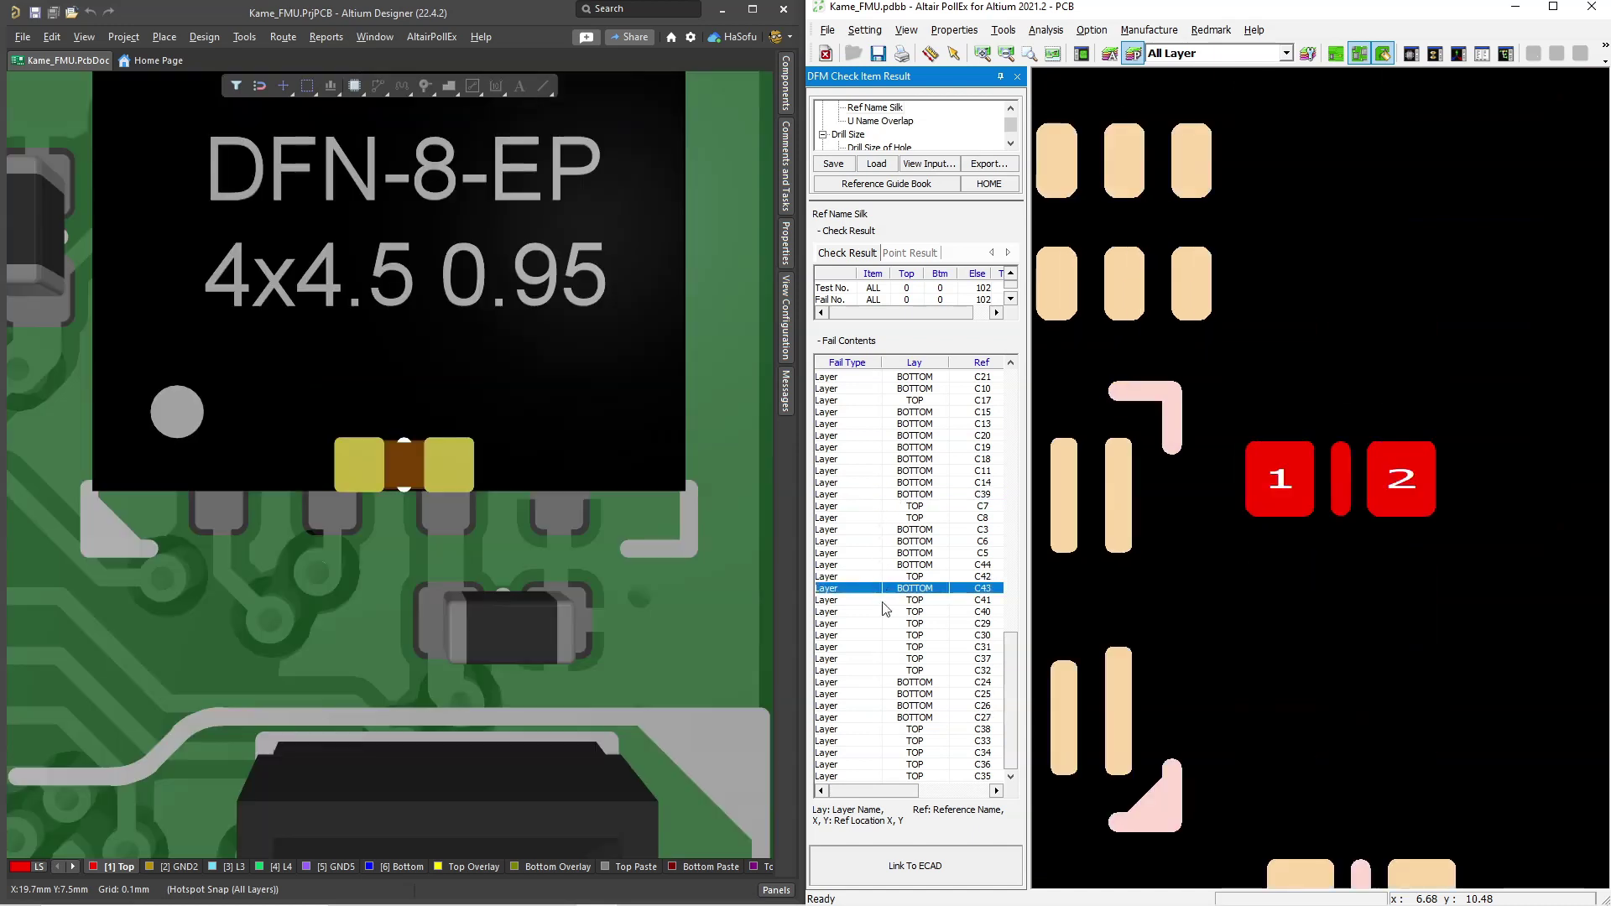
click(873, 776)
click(897, 683)
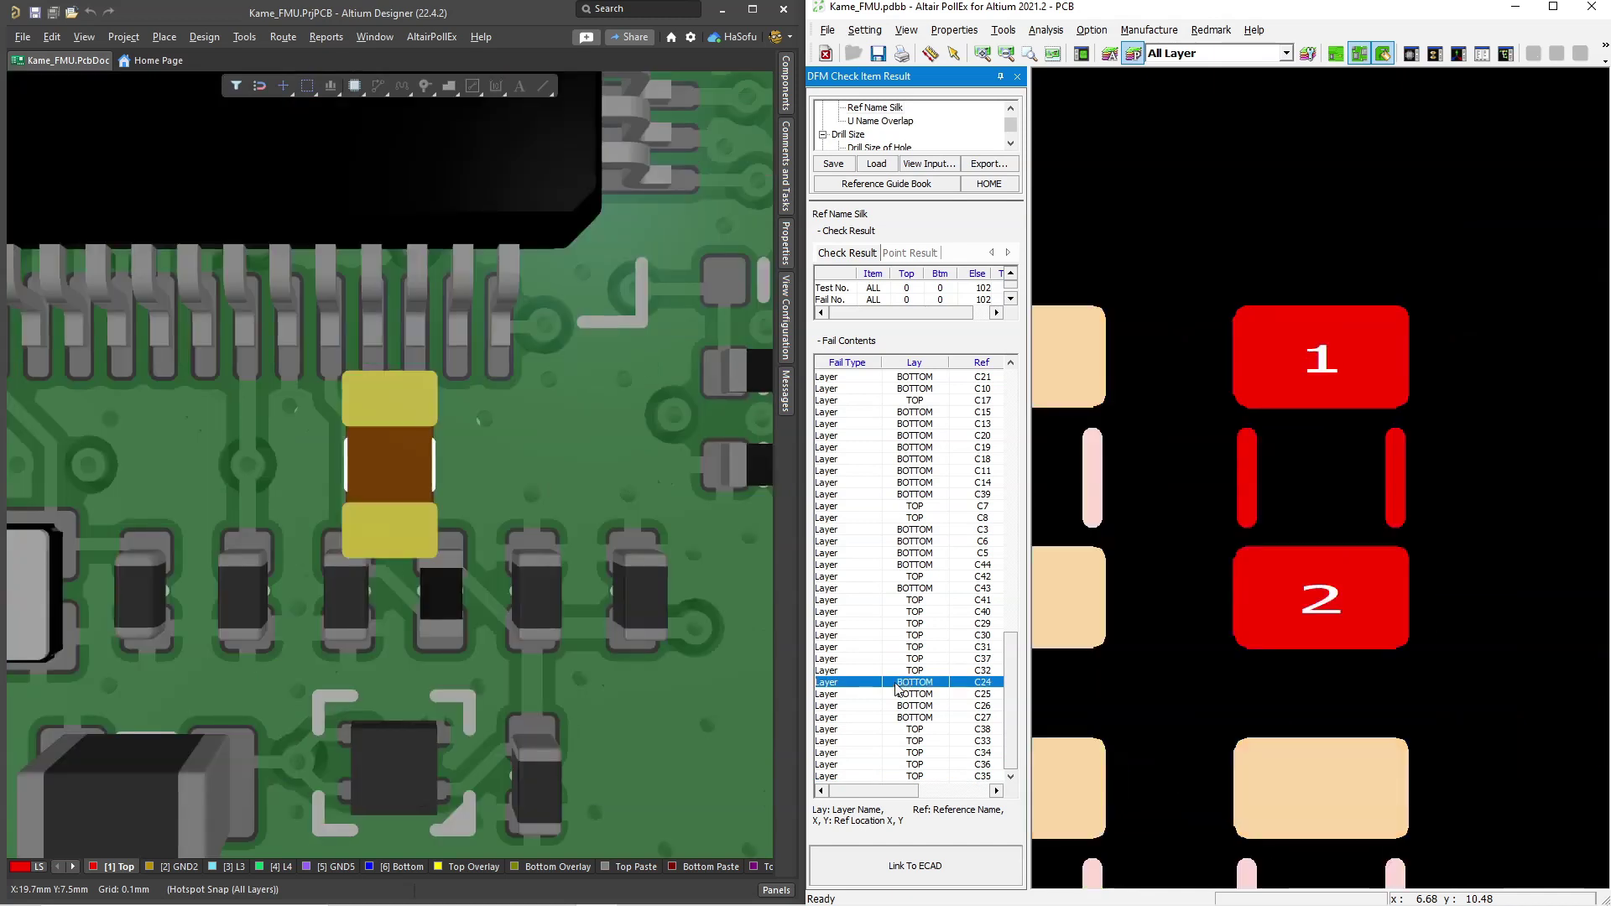
click(881, 122)
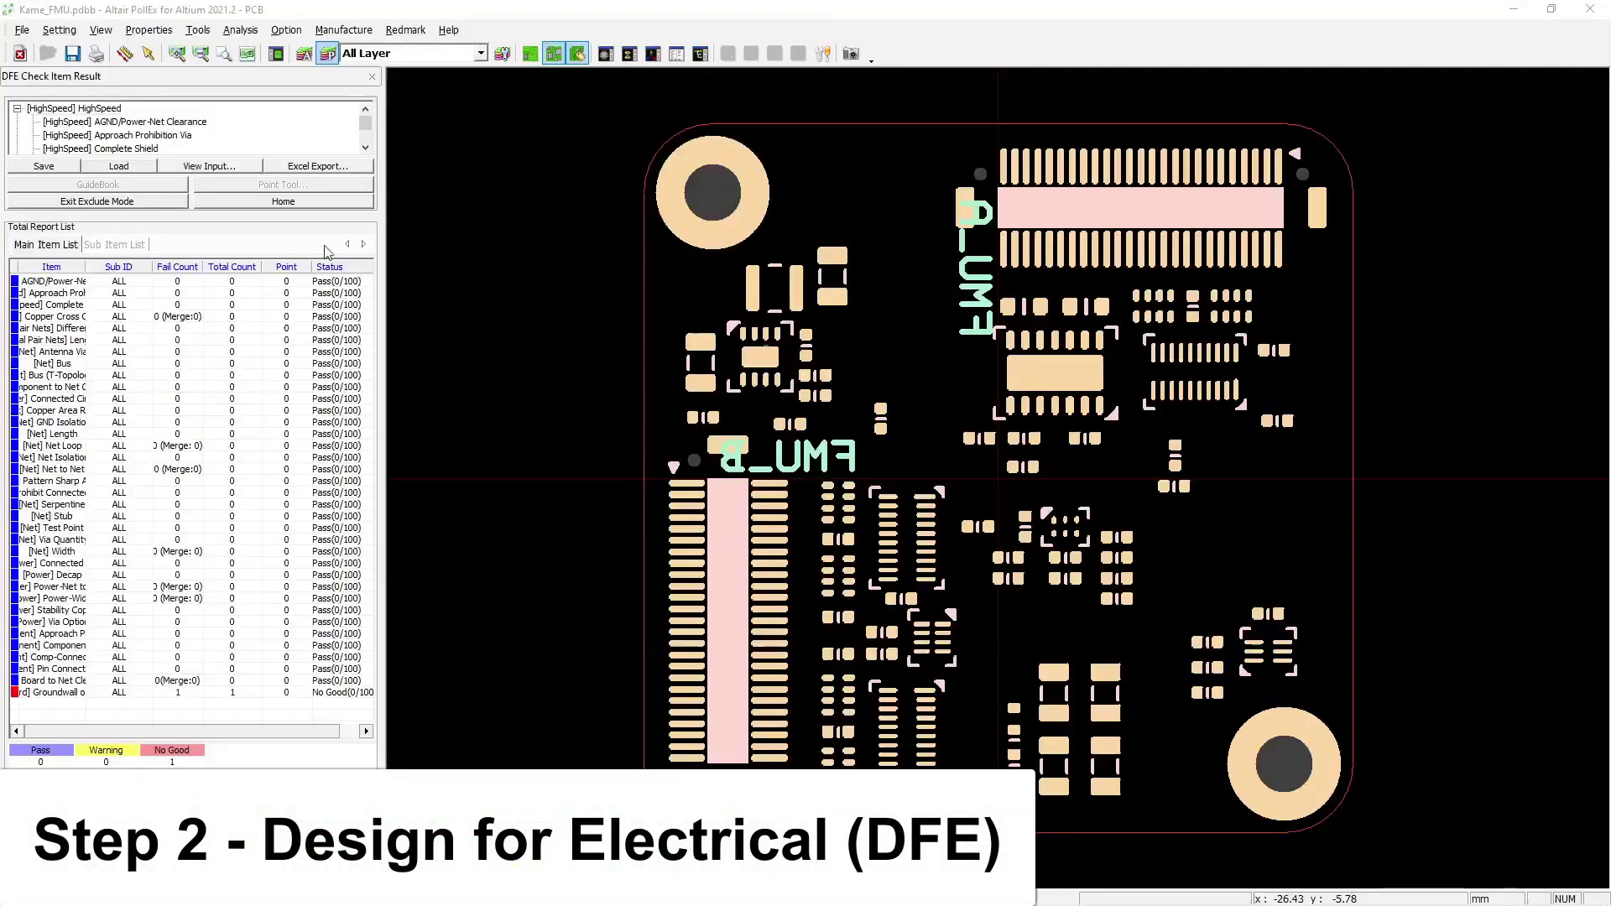
Step: Open the DFE Design Constraints and review the check categories
click(286, 30)
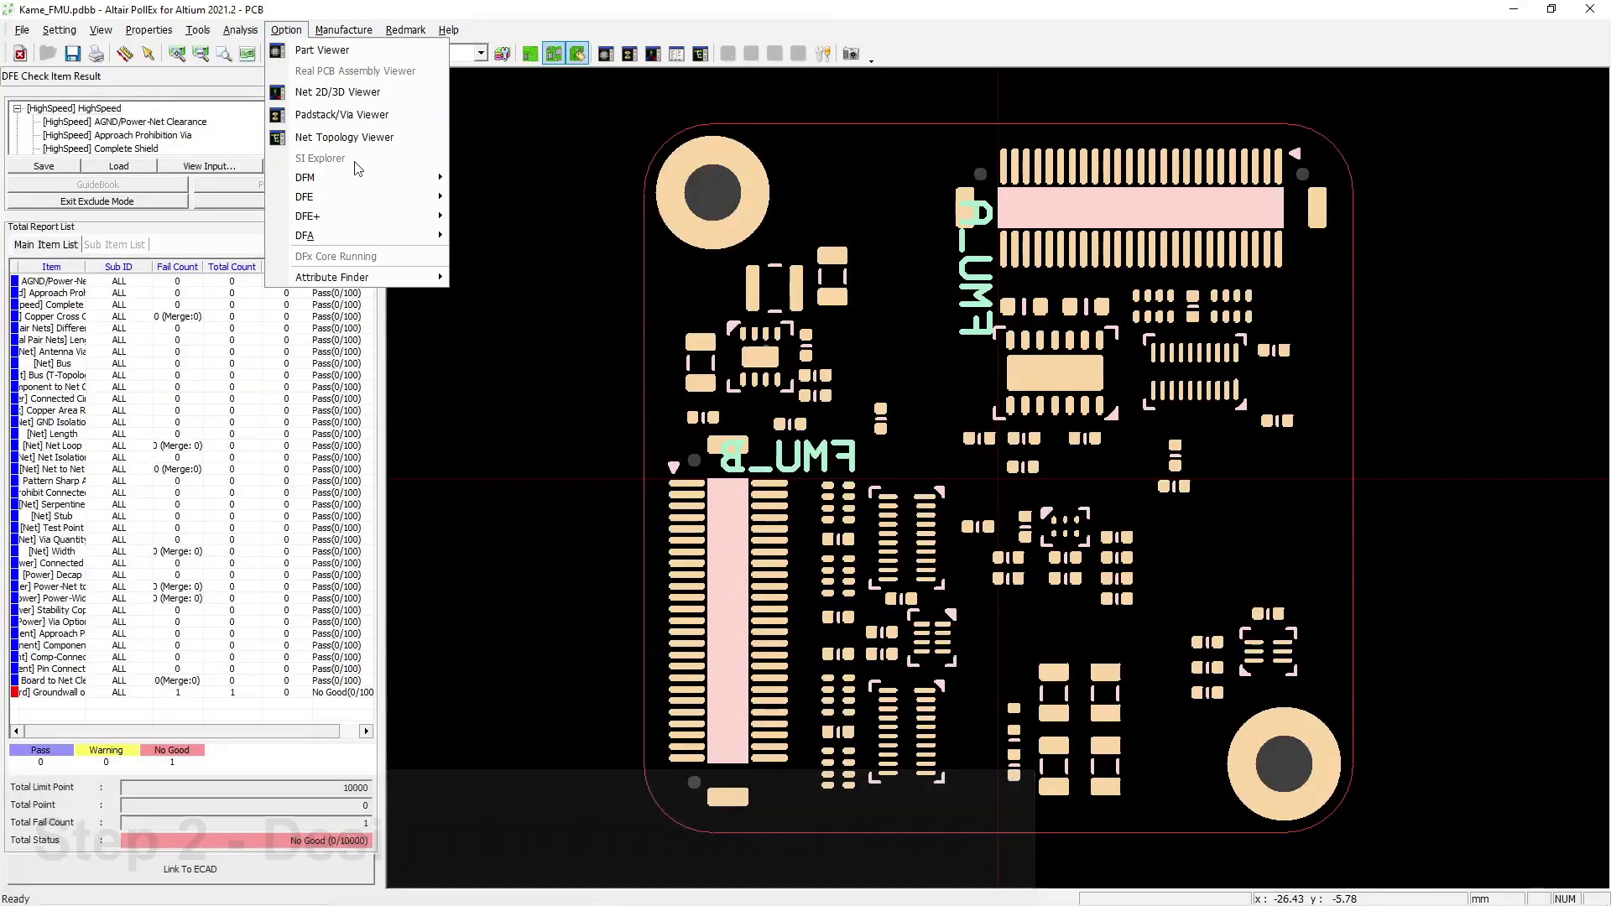
mouse_move(361, 197)
click(495, 200)
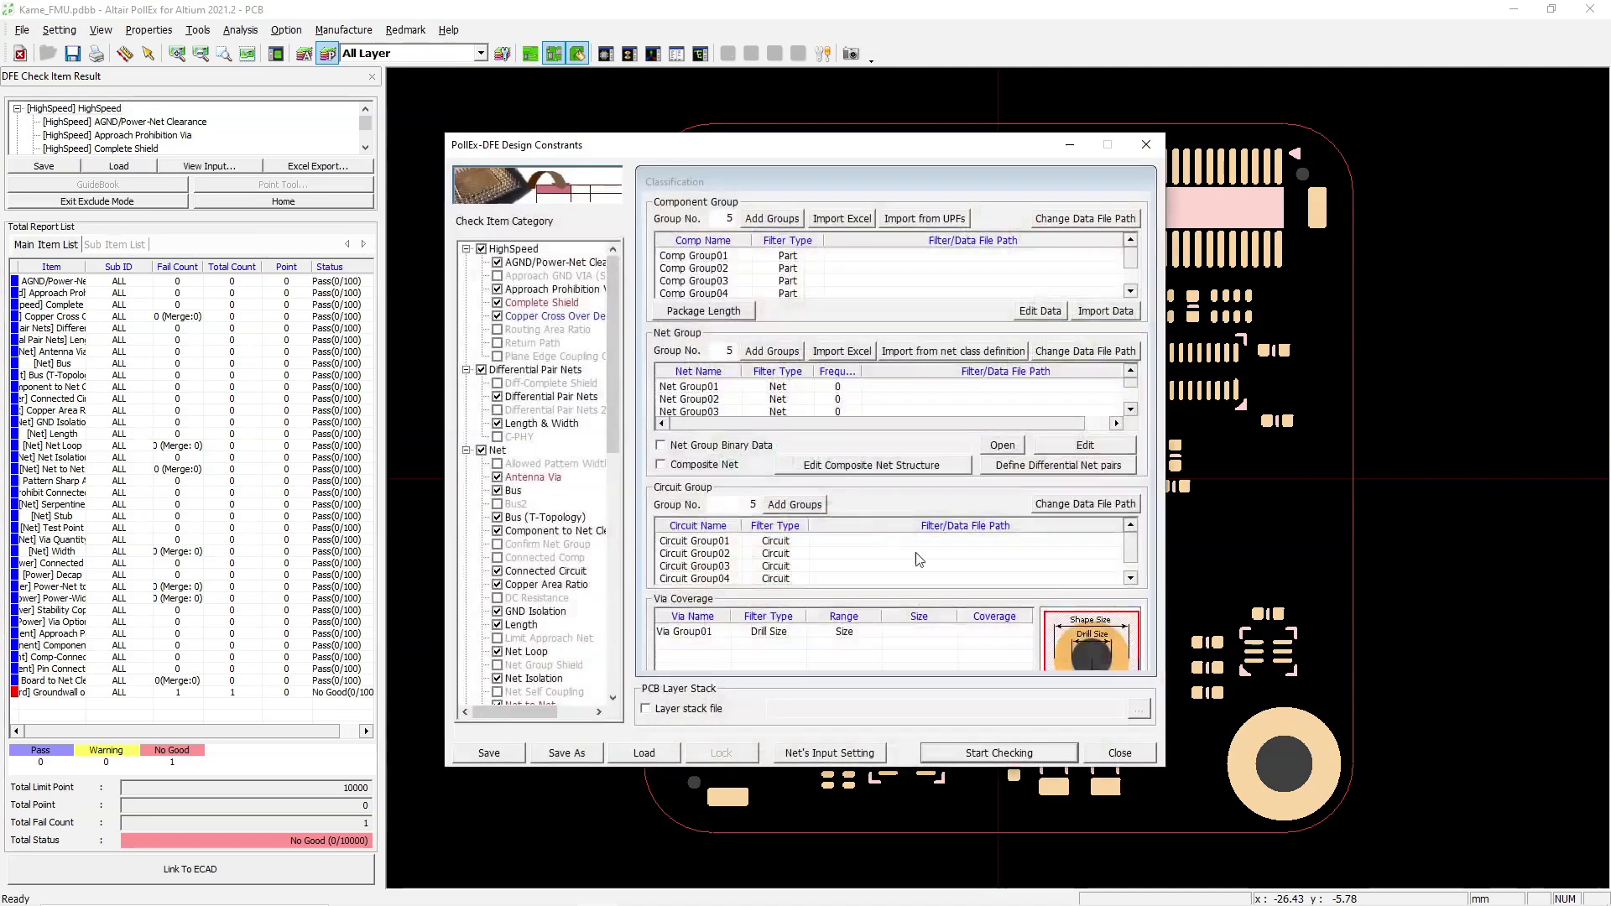
scroll(590, 351, down, 5)
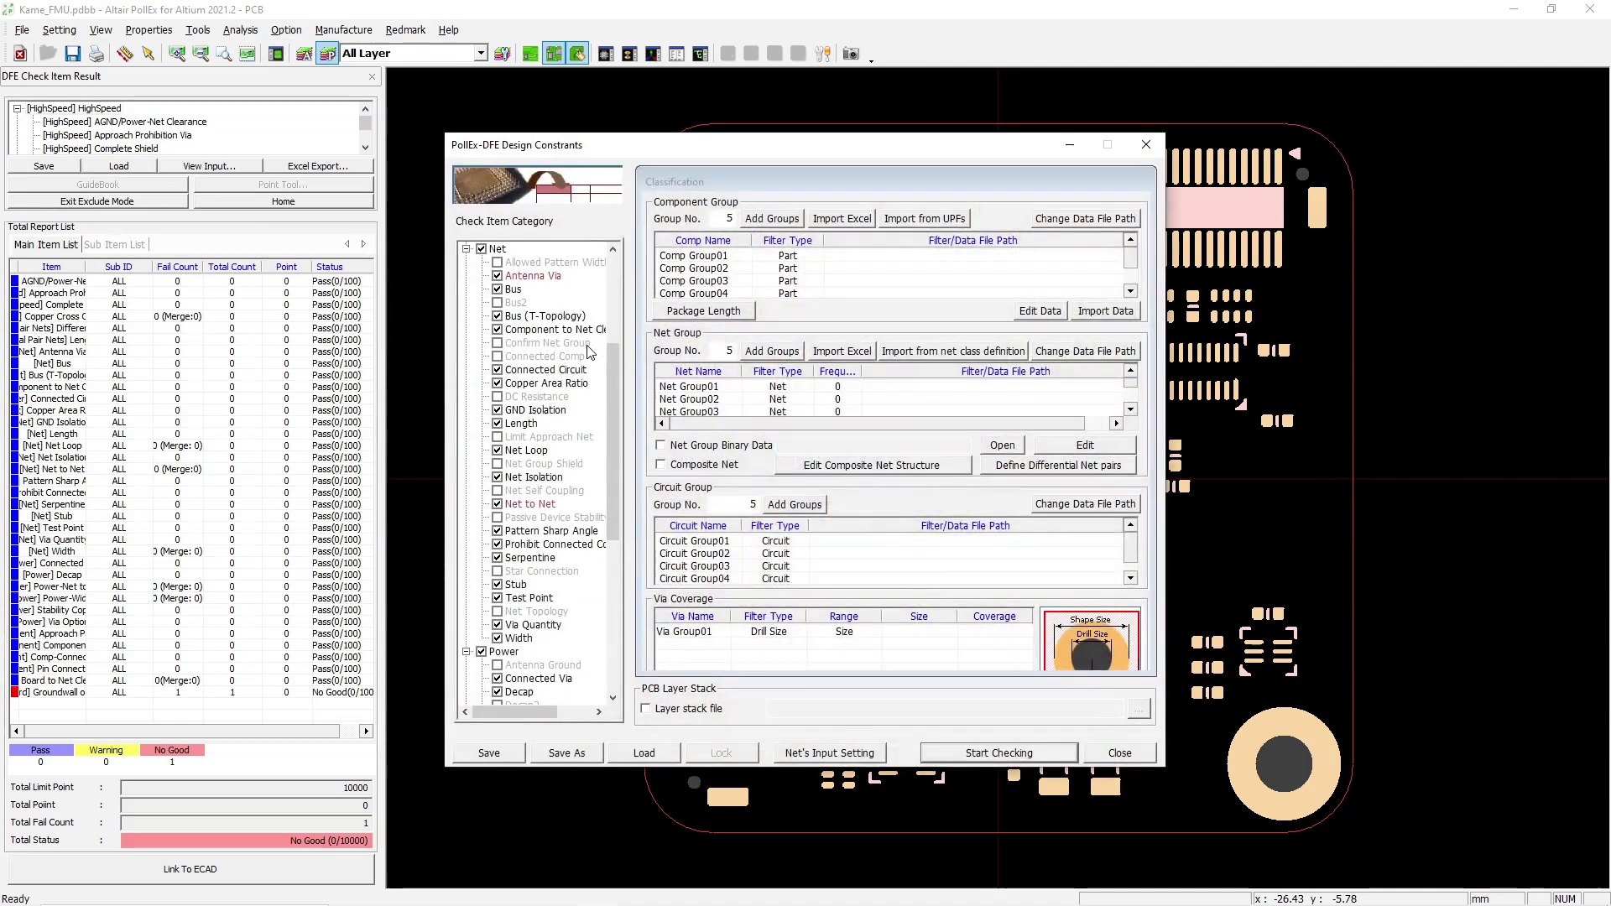
drag(612, 445, 631, 573)
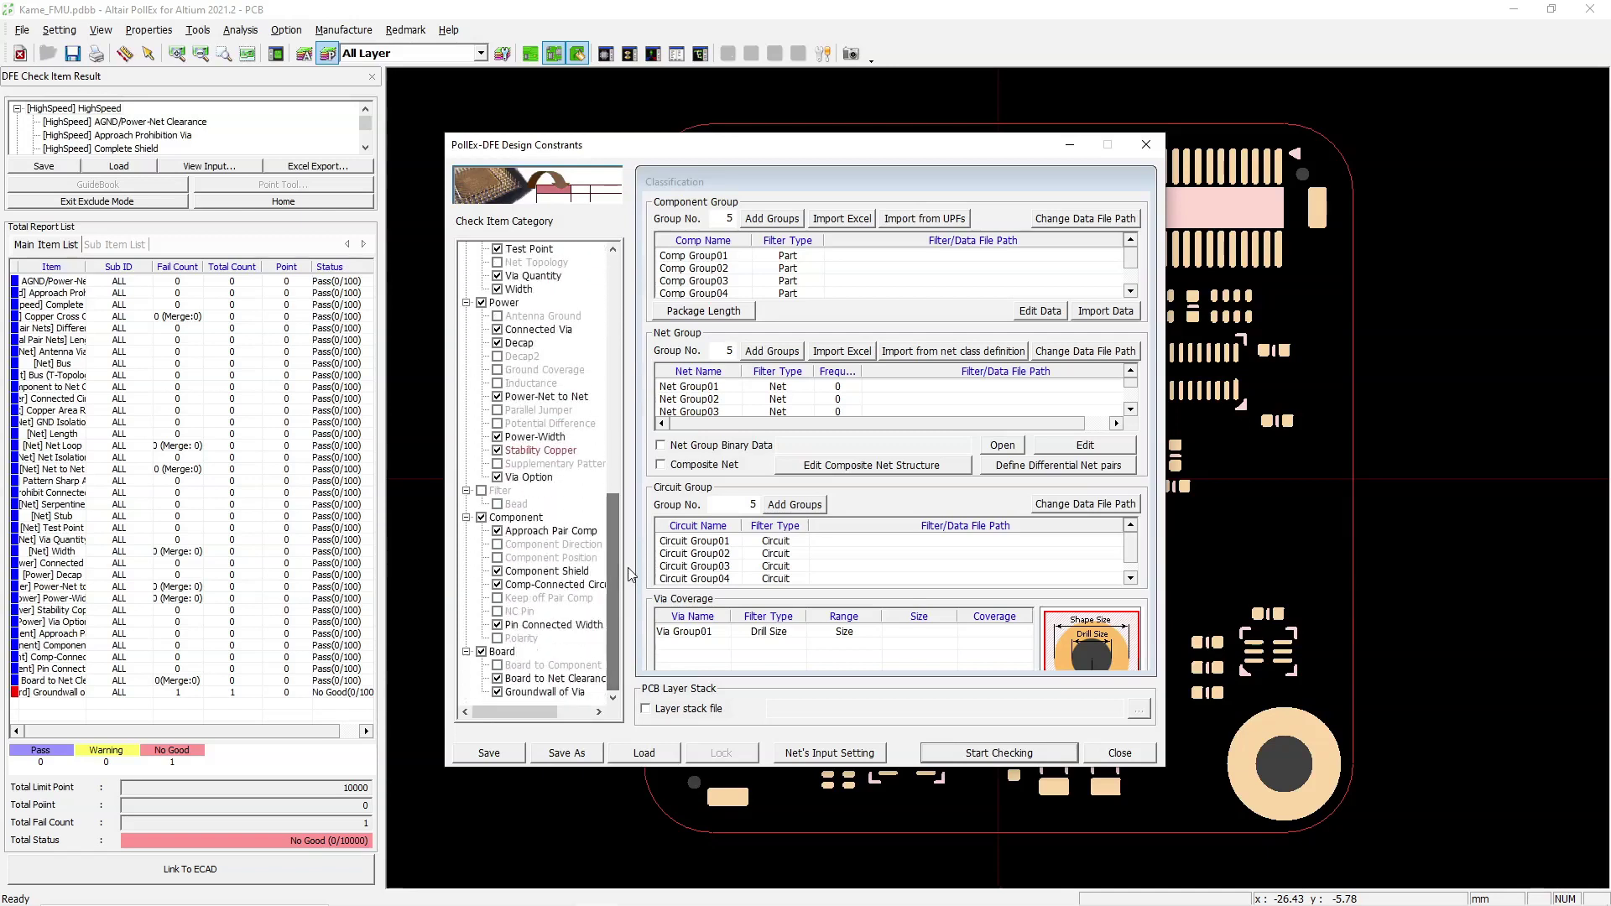
Step: Start the DFE check, saving the constraints as dfe.DFESI first
click(999, 753)
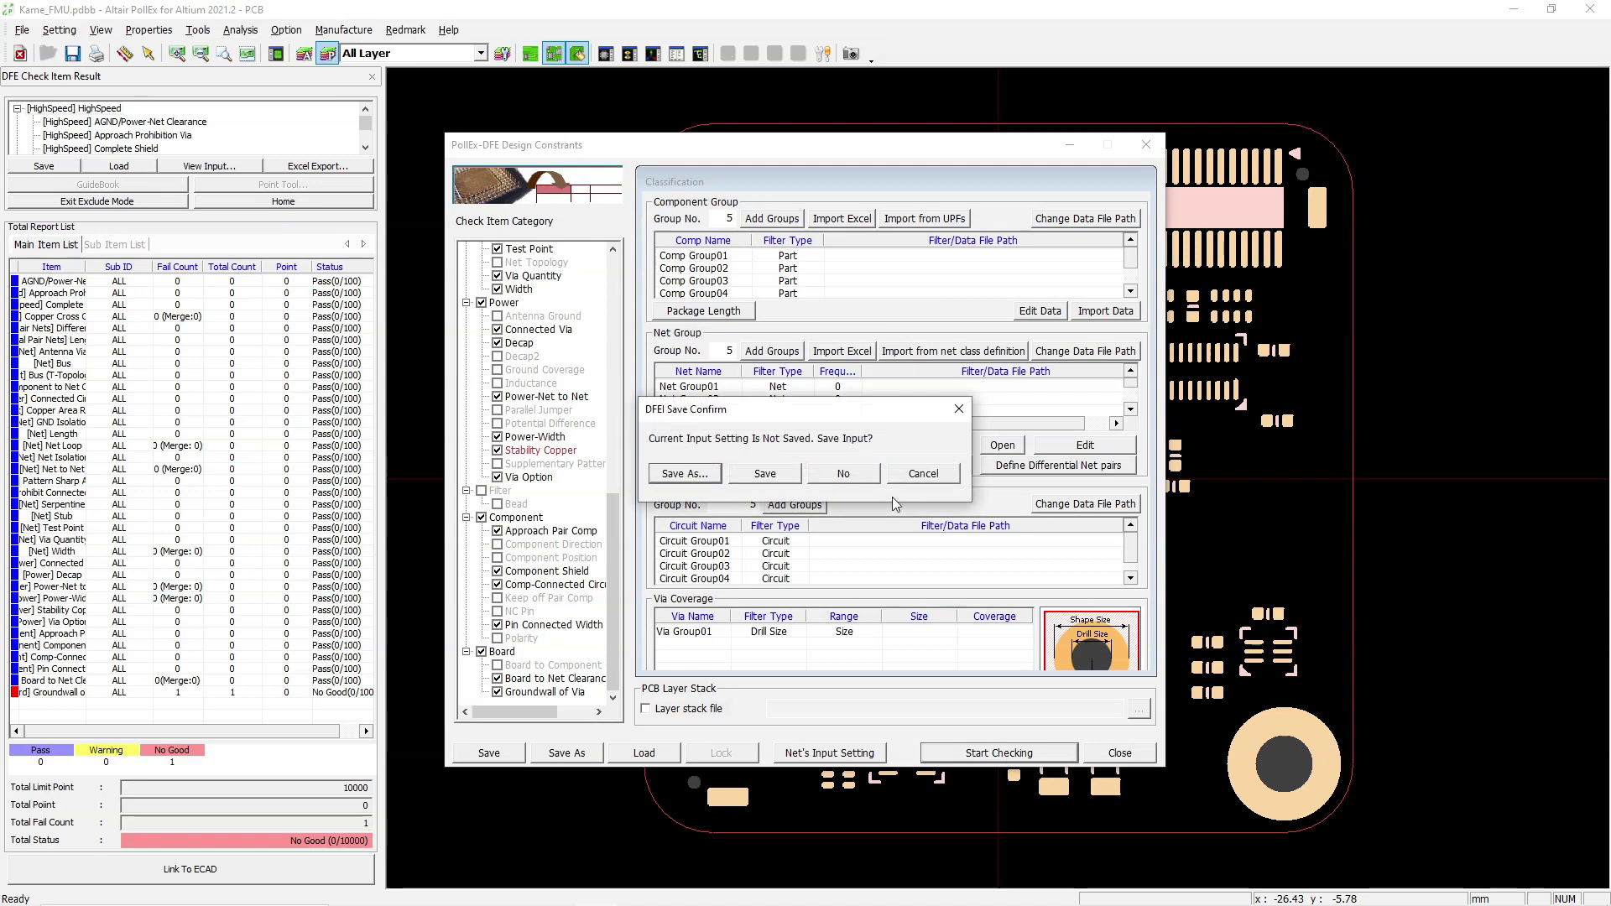
click(787, 475)
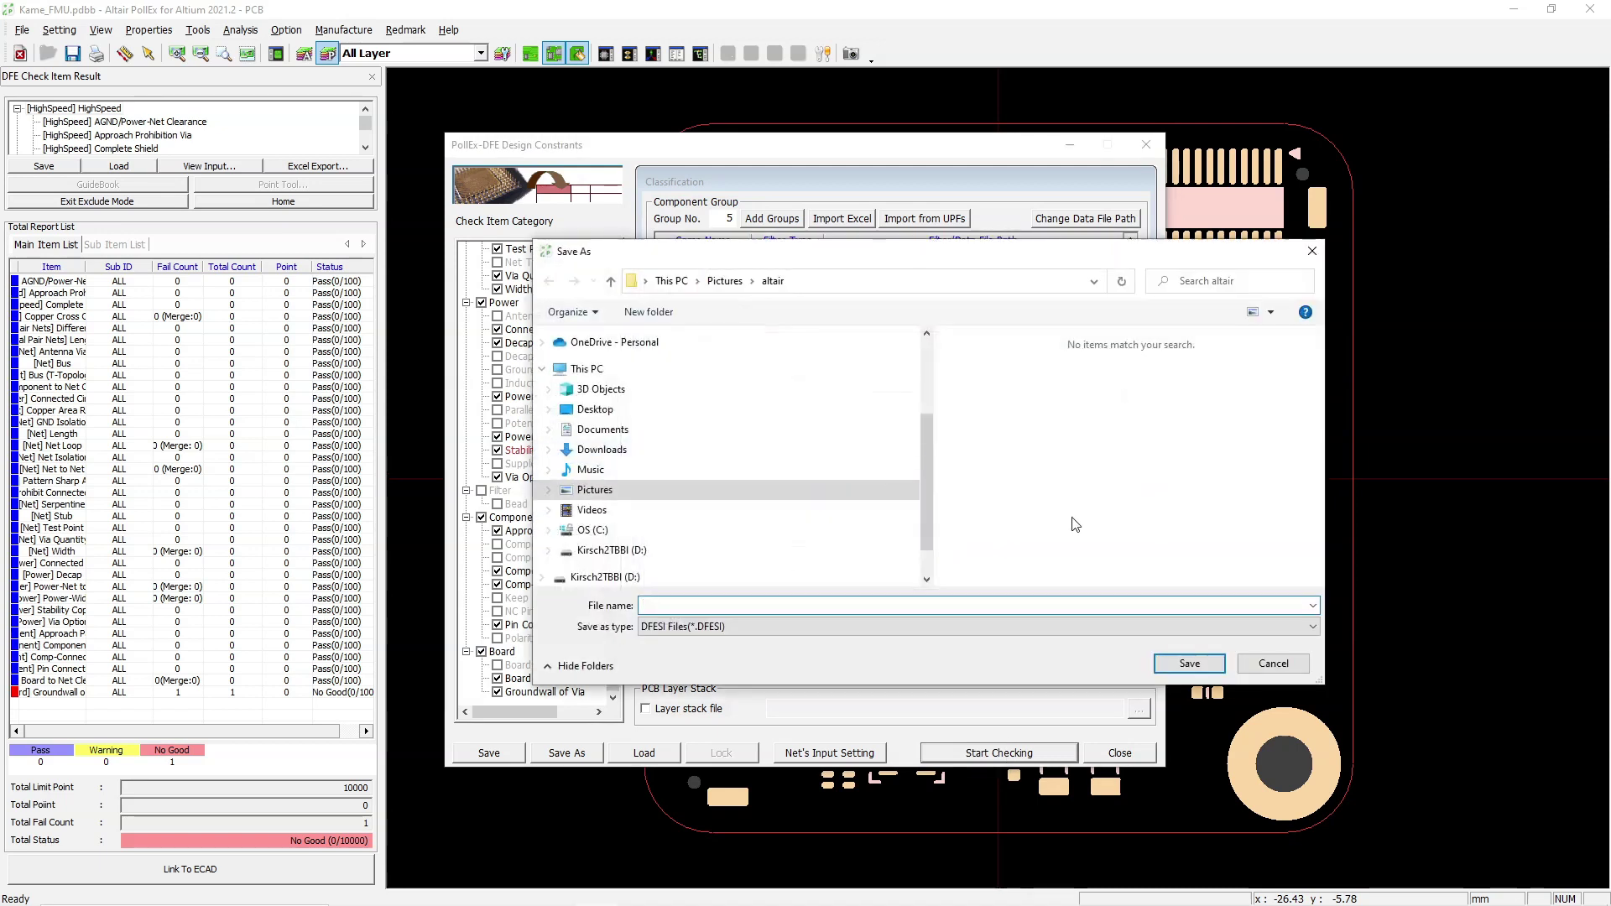
key(Return)
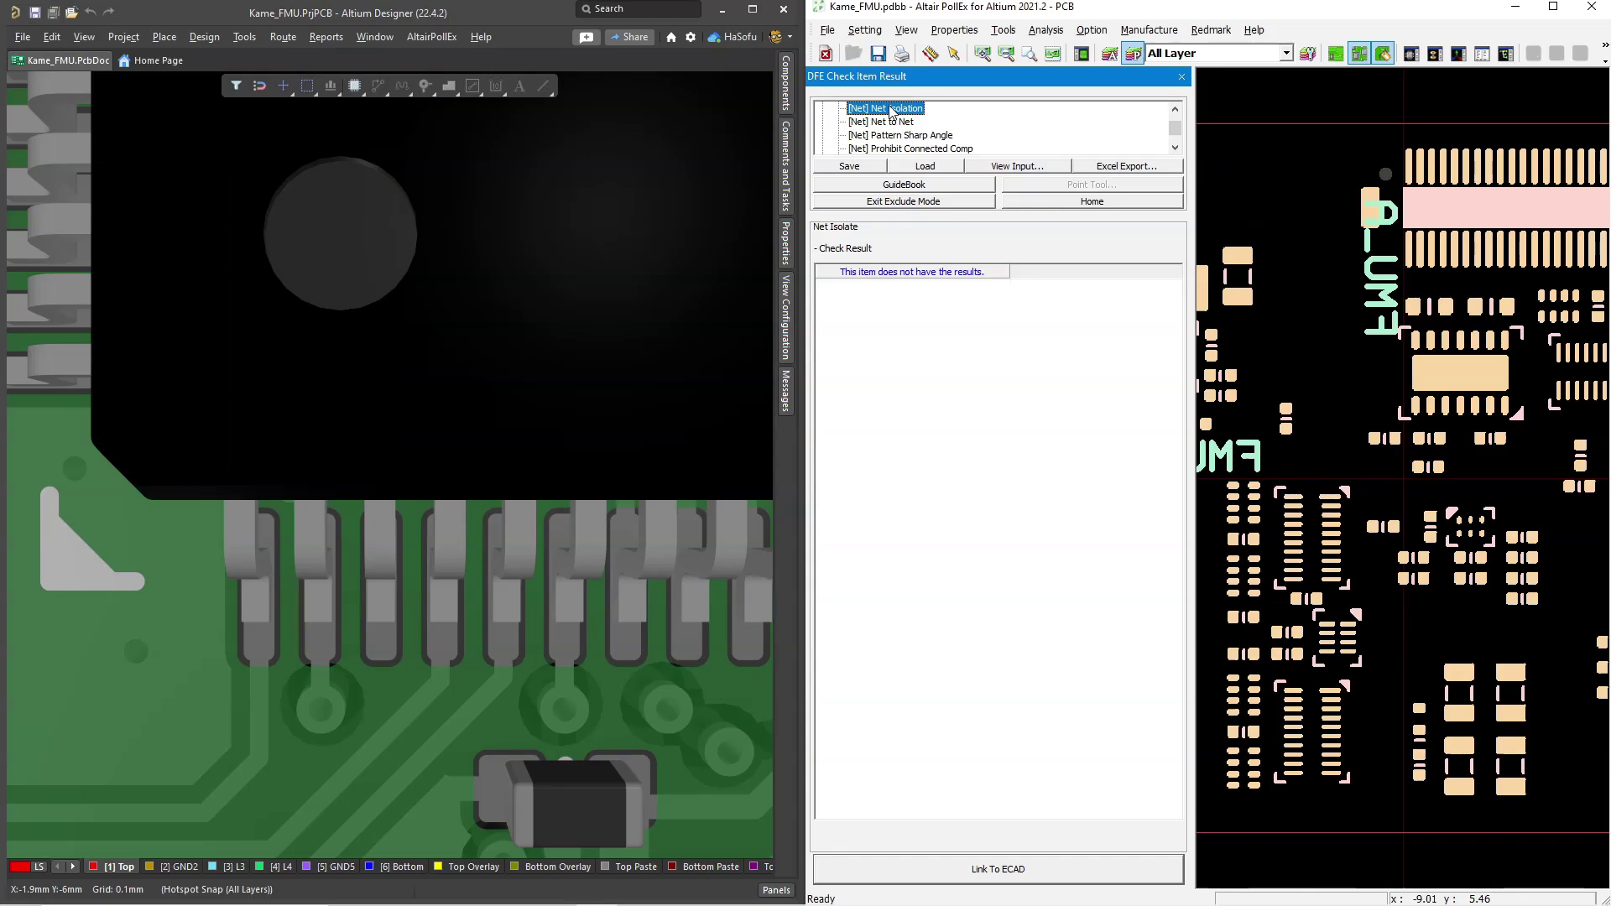
Step: Show the Net checks and locate the Groundwall of Via failure (cover ratio 0 vs 80)
scroll(894, 124, up, 2)
click(869, 135)
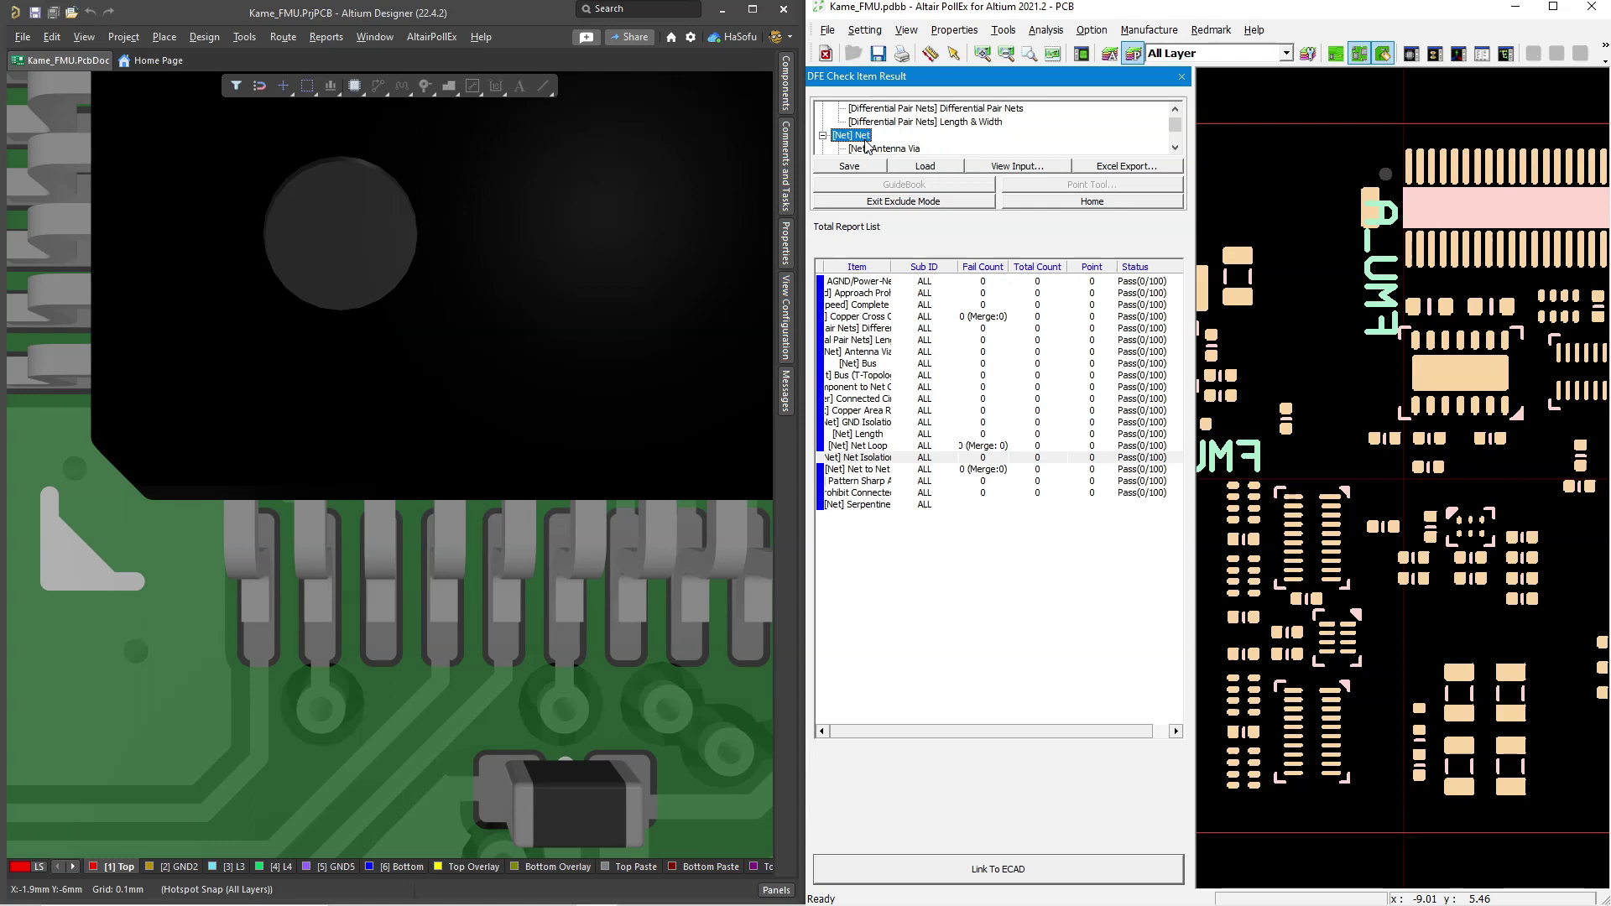
double_click(863, 693)
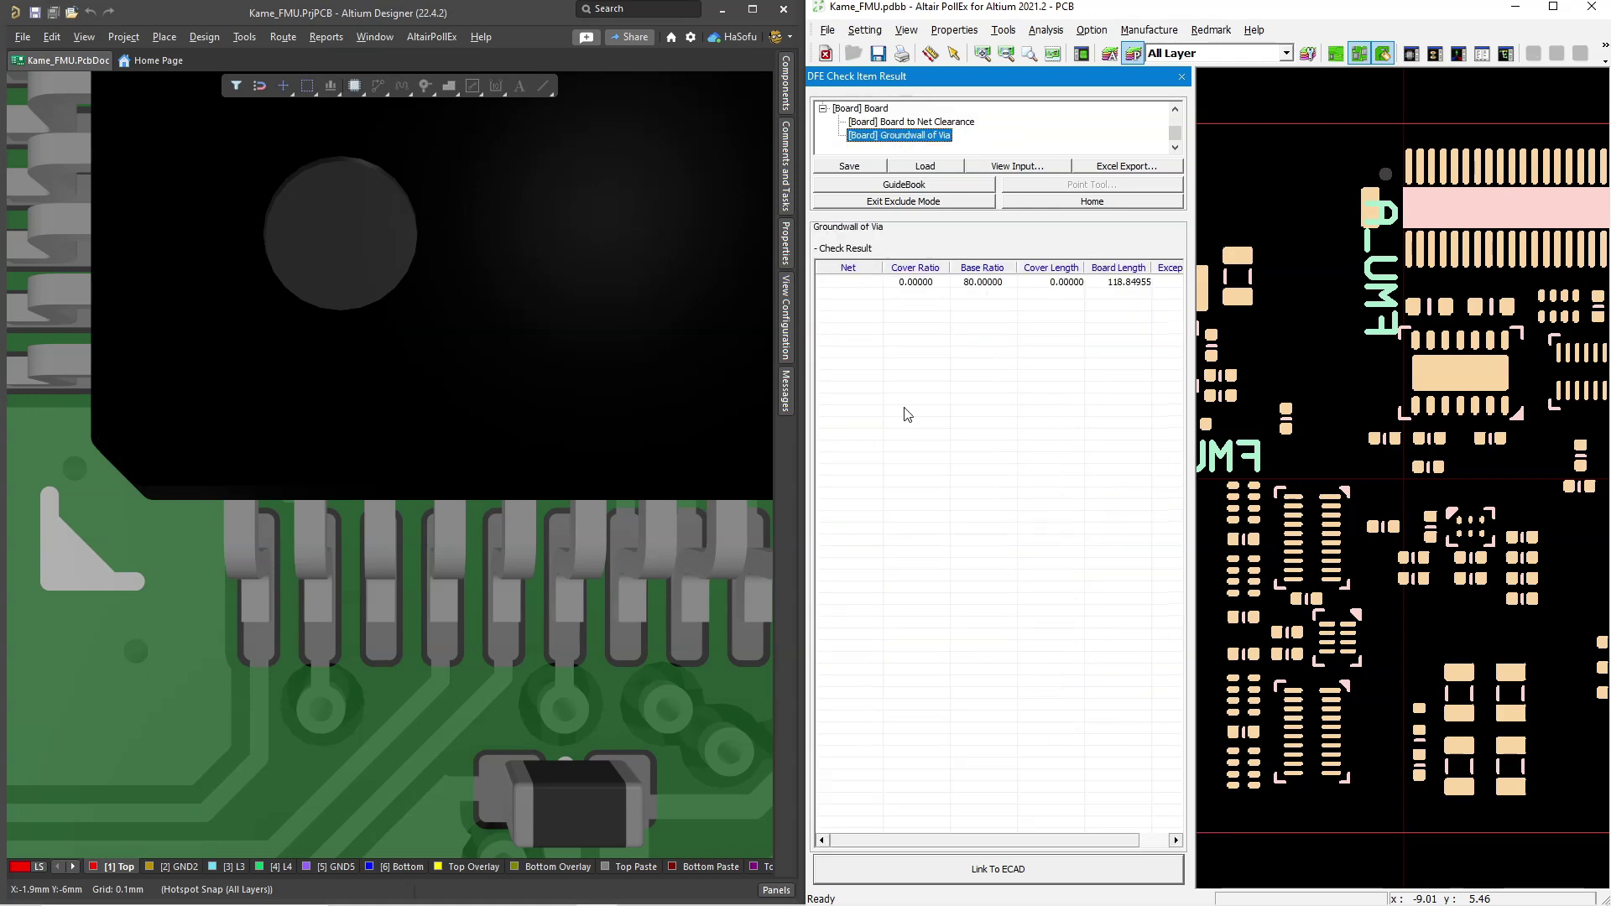
click(901, 286)
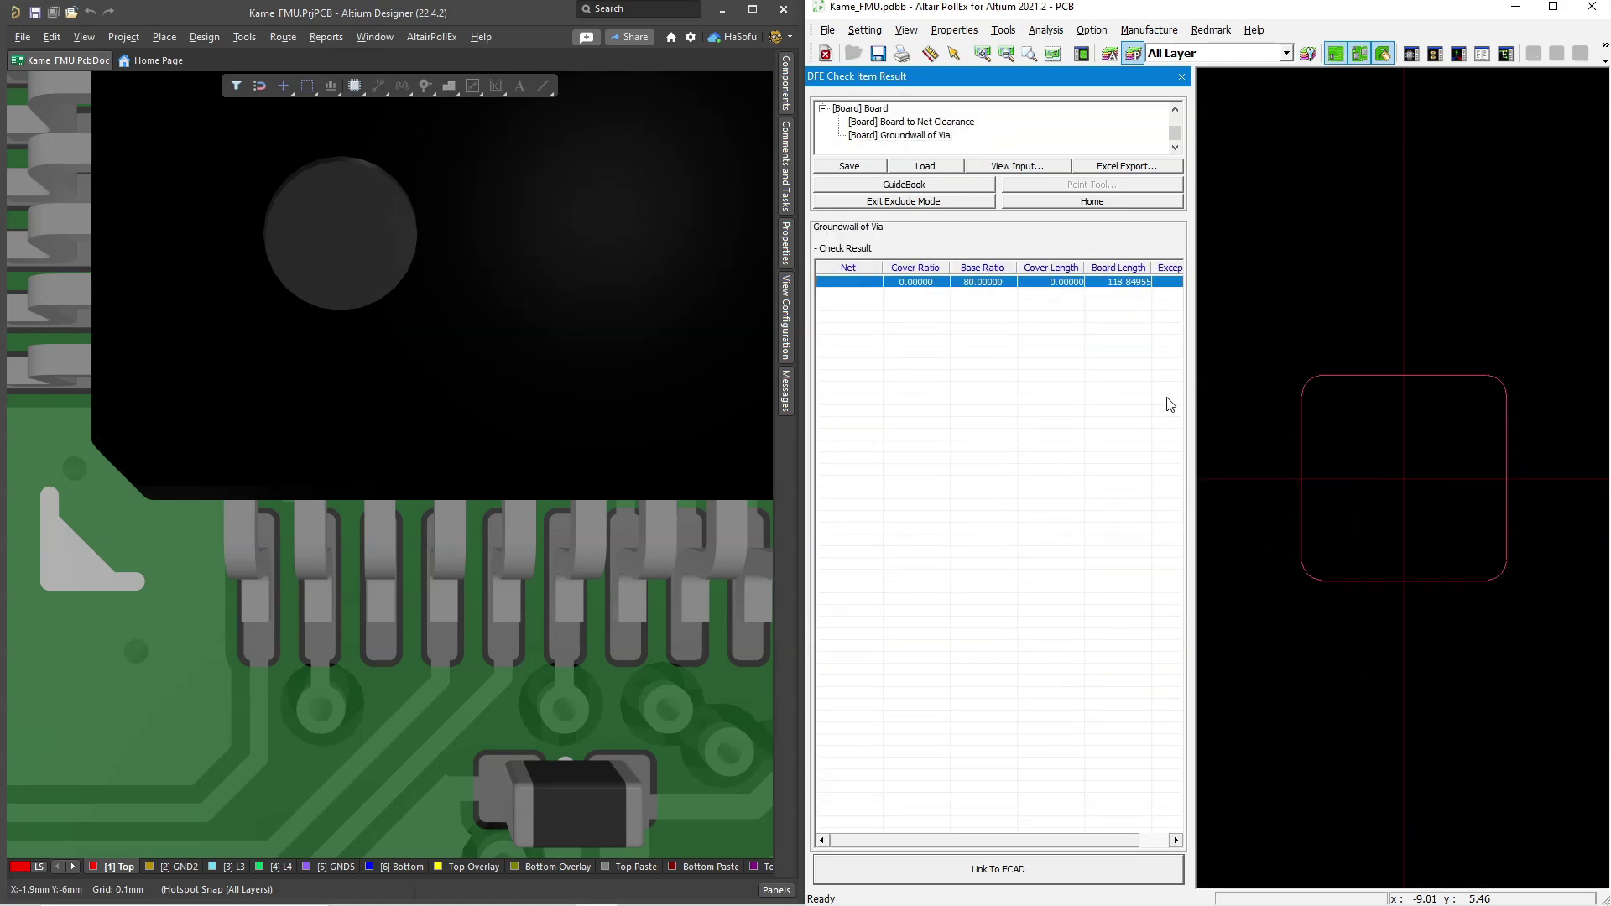
Step: Review the Test Point and Antenna Via check results
scroll(1313, 432, down, 1)
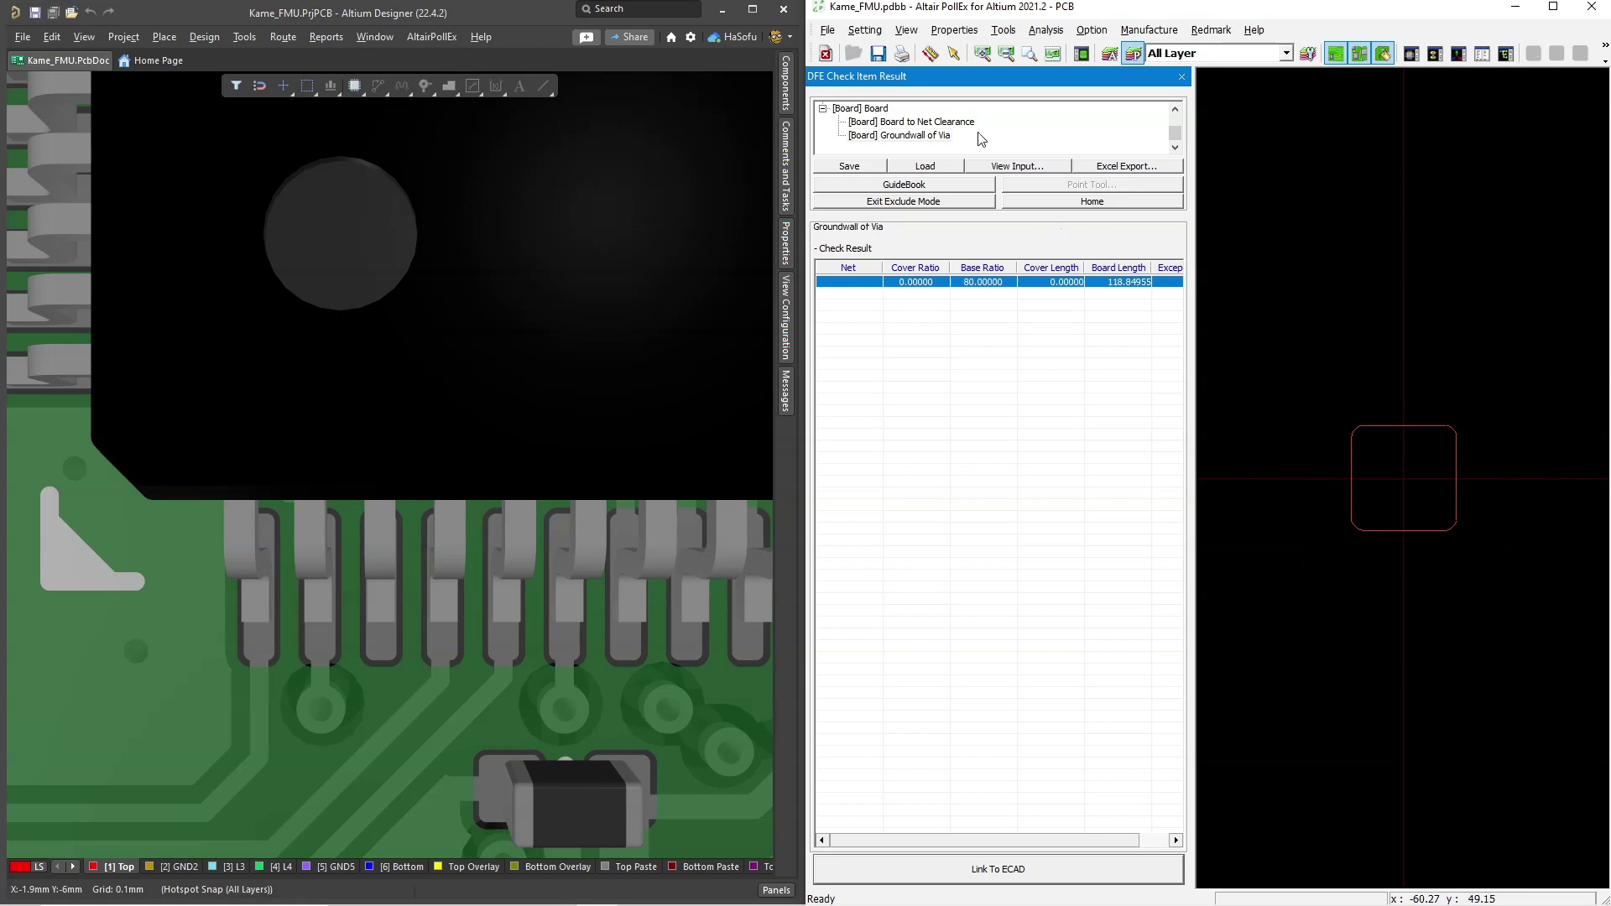
scroll(941, 128, down, 5)
click(899, 123)
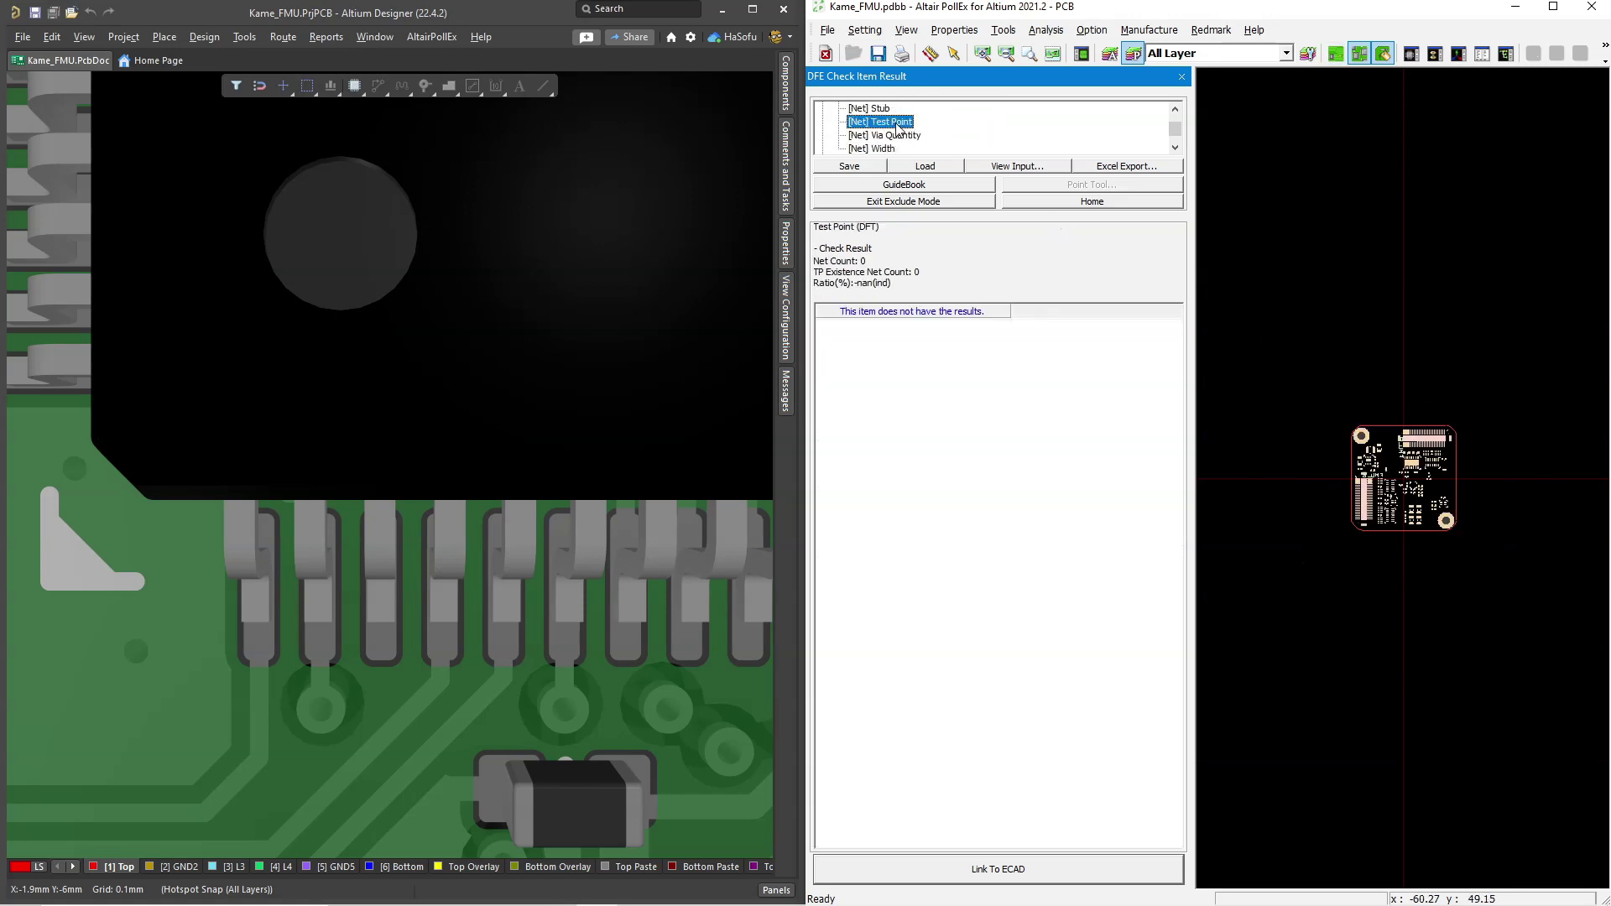
scroll(1399, 490, down, 1)
scroll(1401, 470, up, 3)
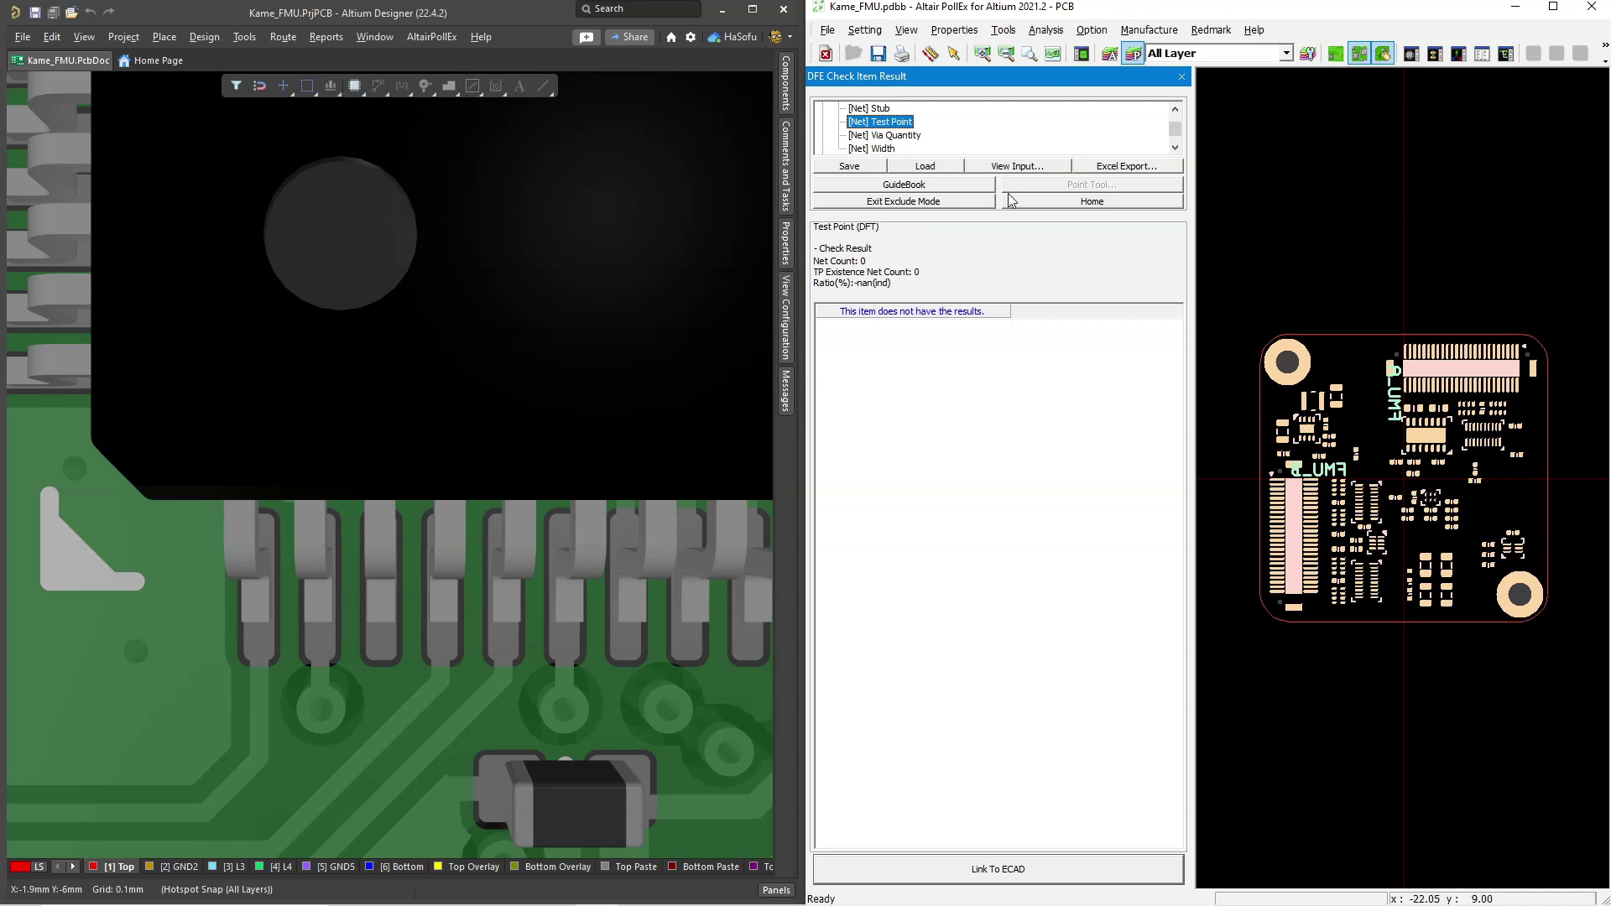
scroll(906, 135, up, 4)
click(889, 135)
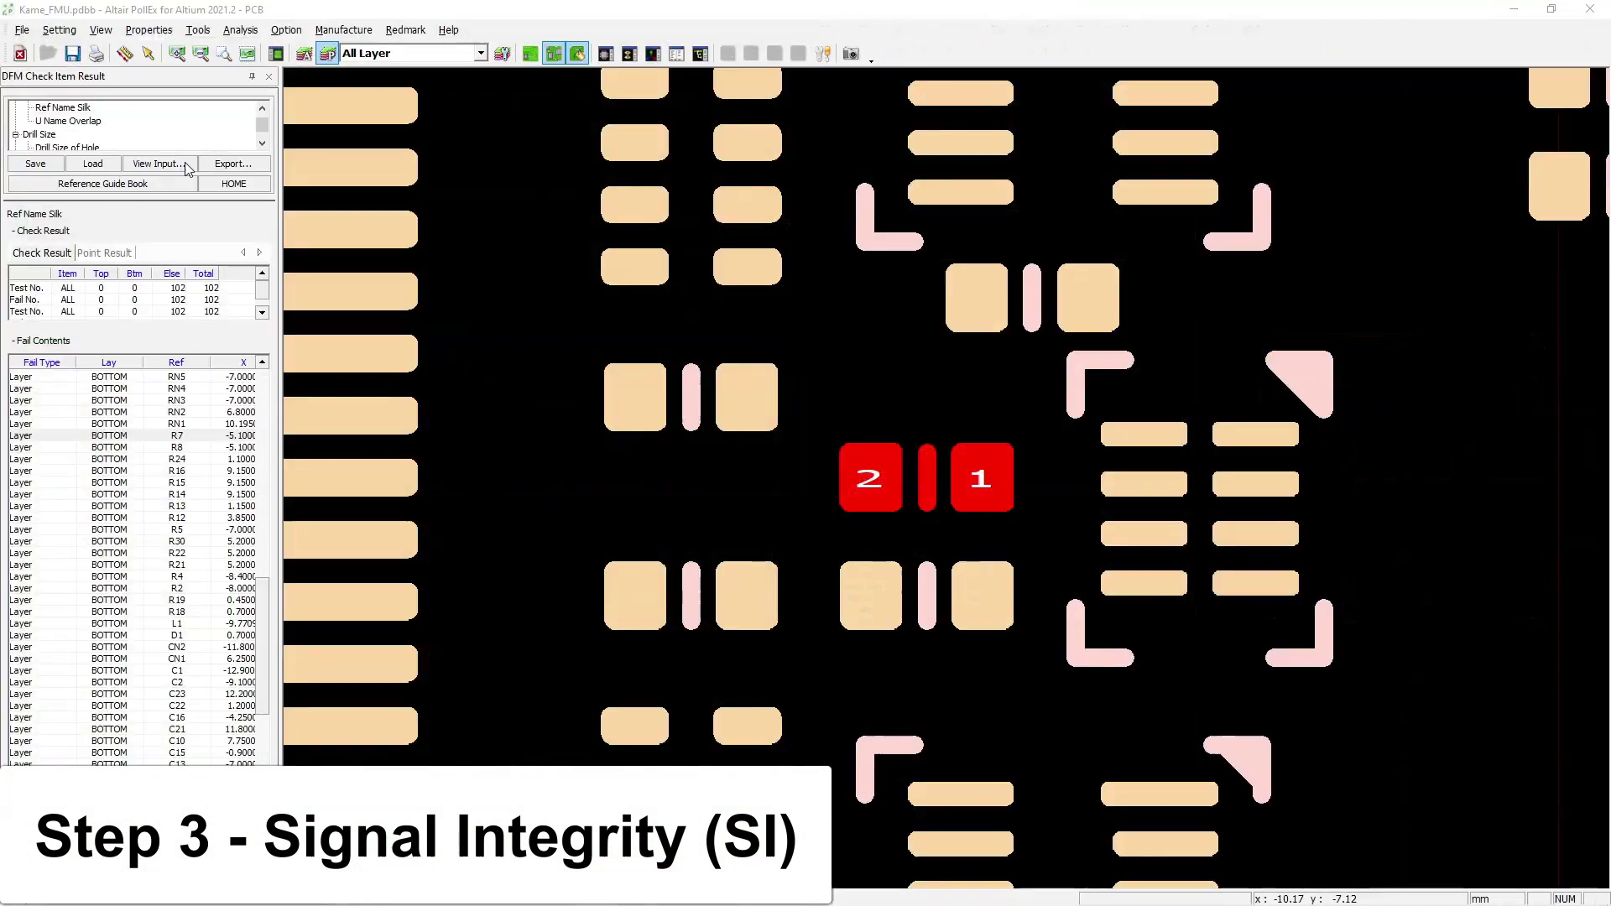
Step: View the BERYLLIA material's properties, then cancel out of the material library unchanged
click(187, 168)
scroll(593, 369, down, 1)
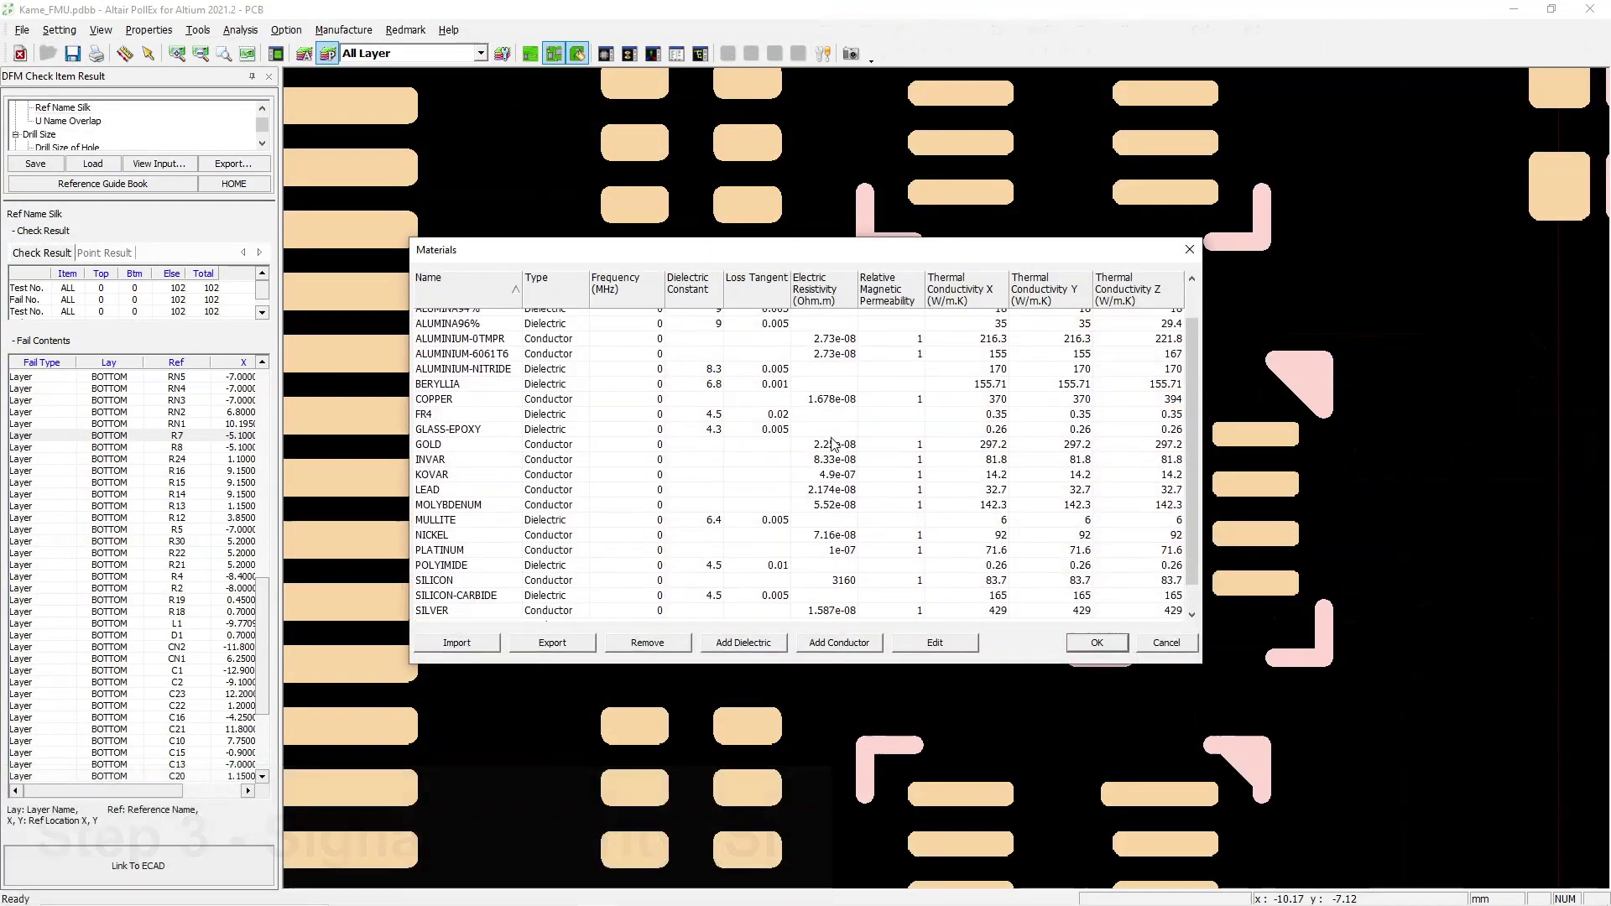
scroll(833, 443, up, 1)
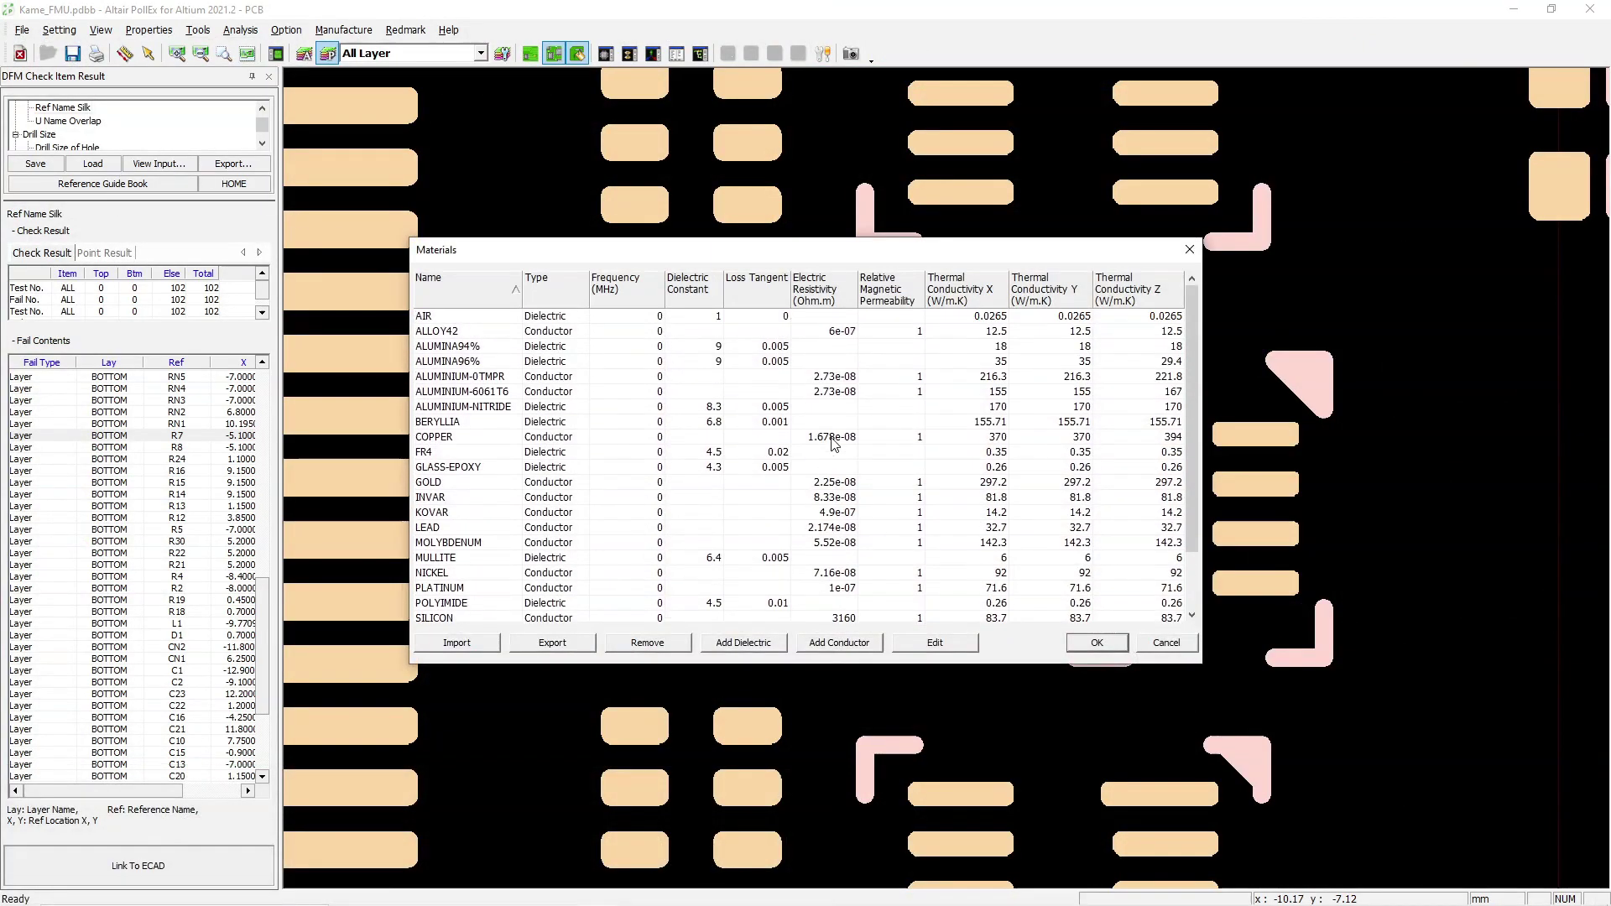
double_click(636, 426)
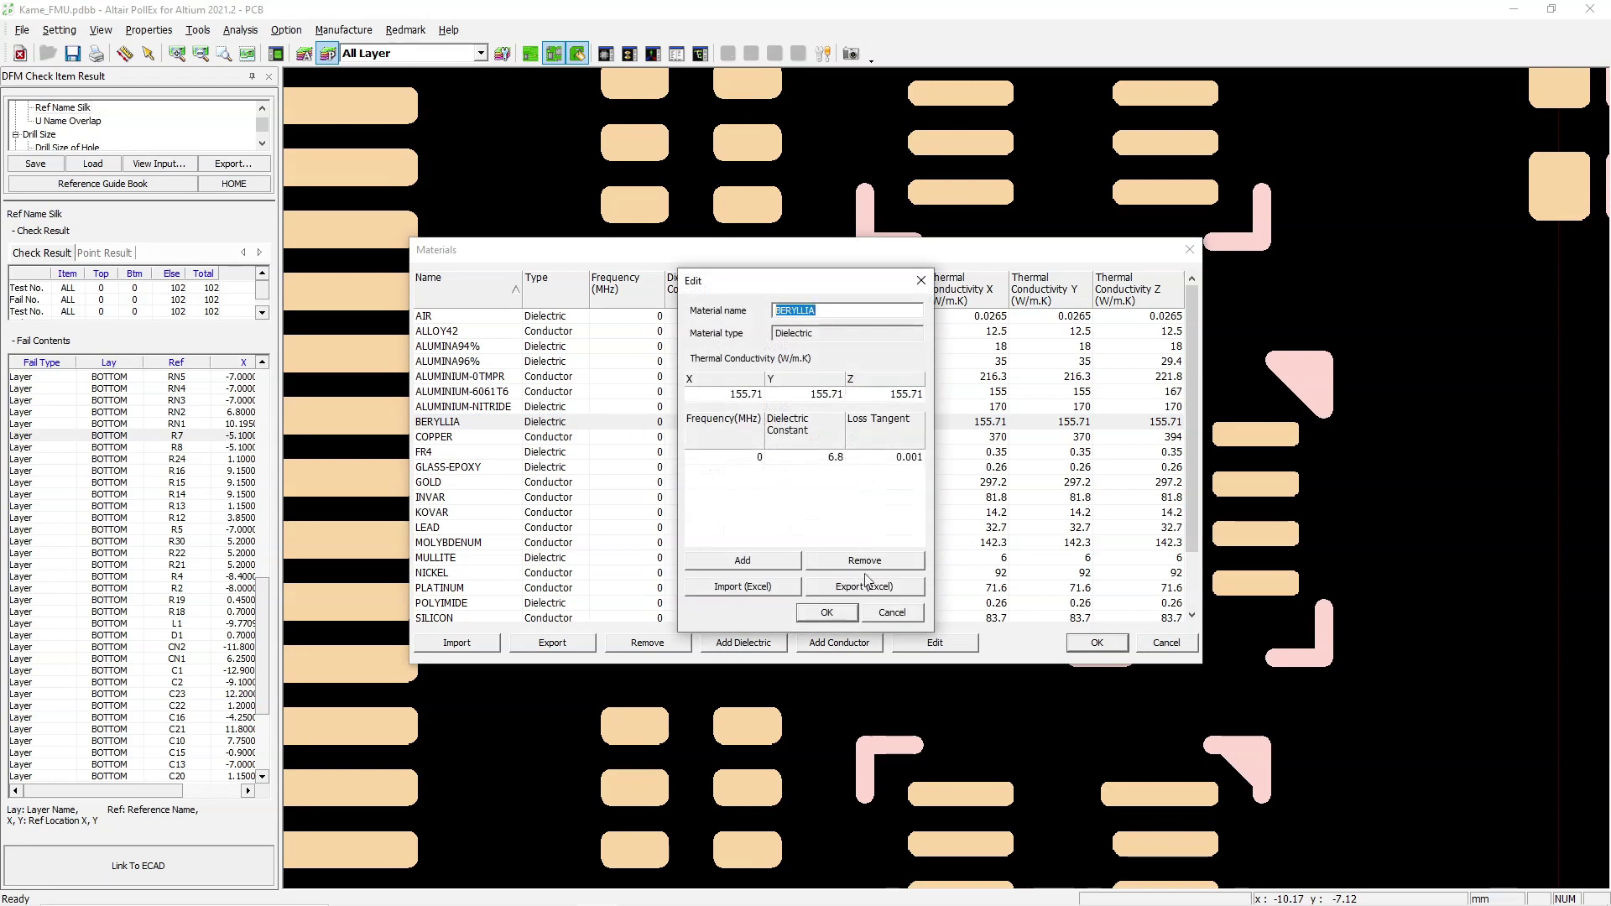
click(892, 613)
click(1156, 645)
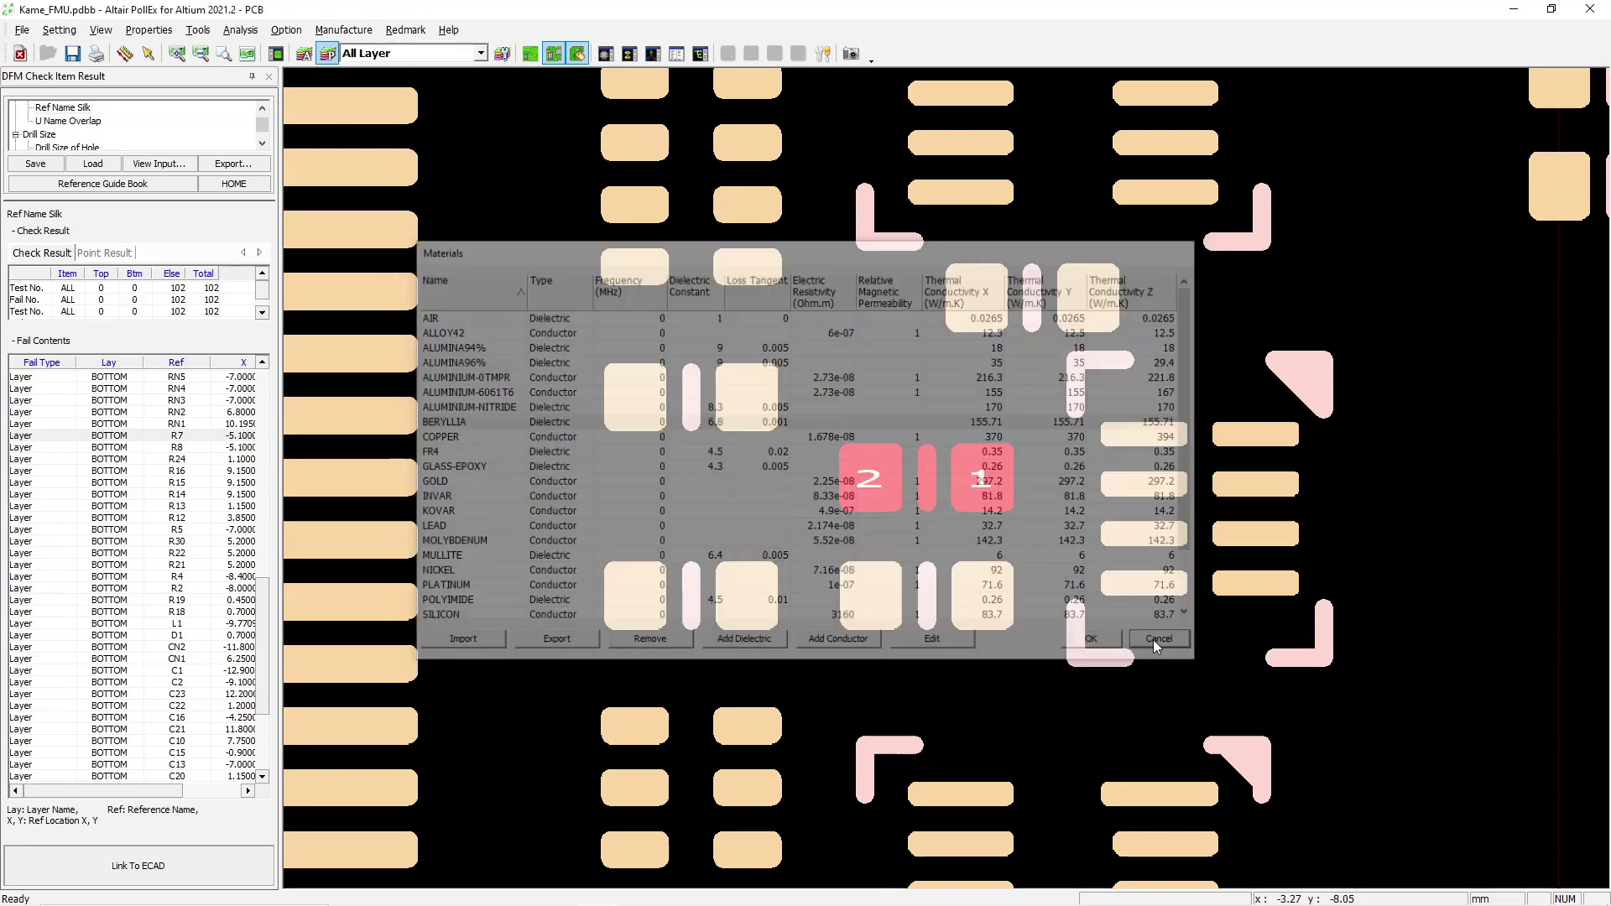
click(150, 30)
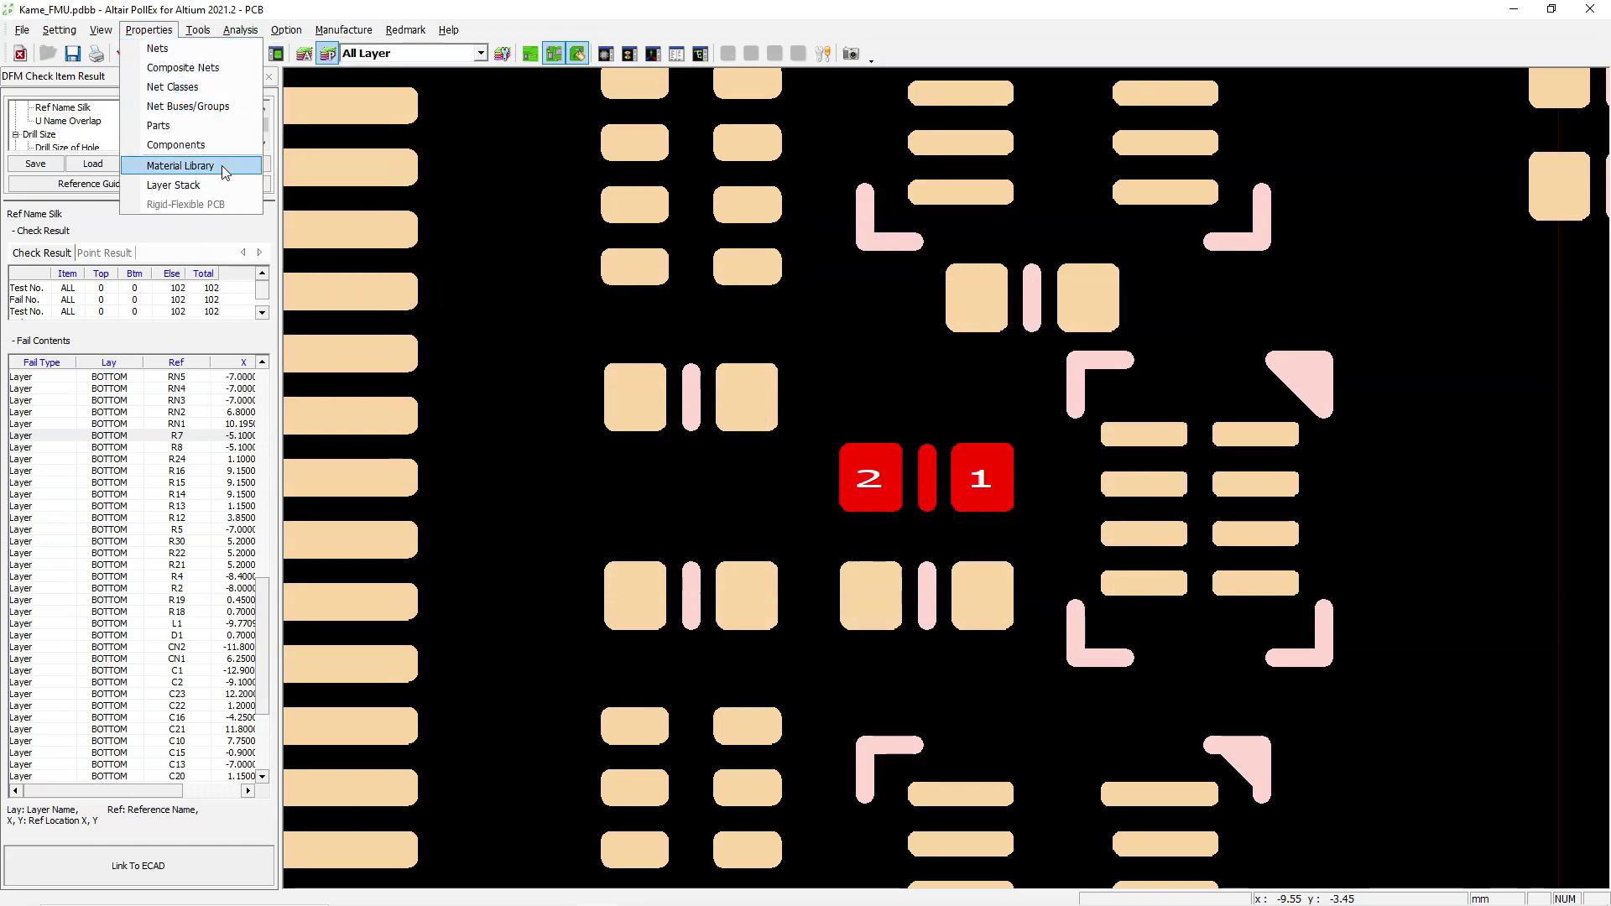
click(185, 185)
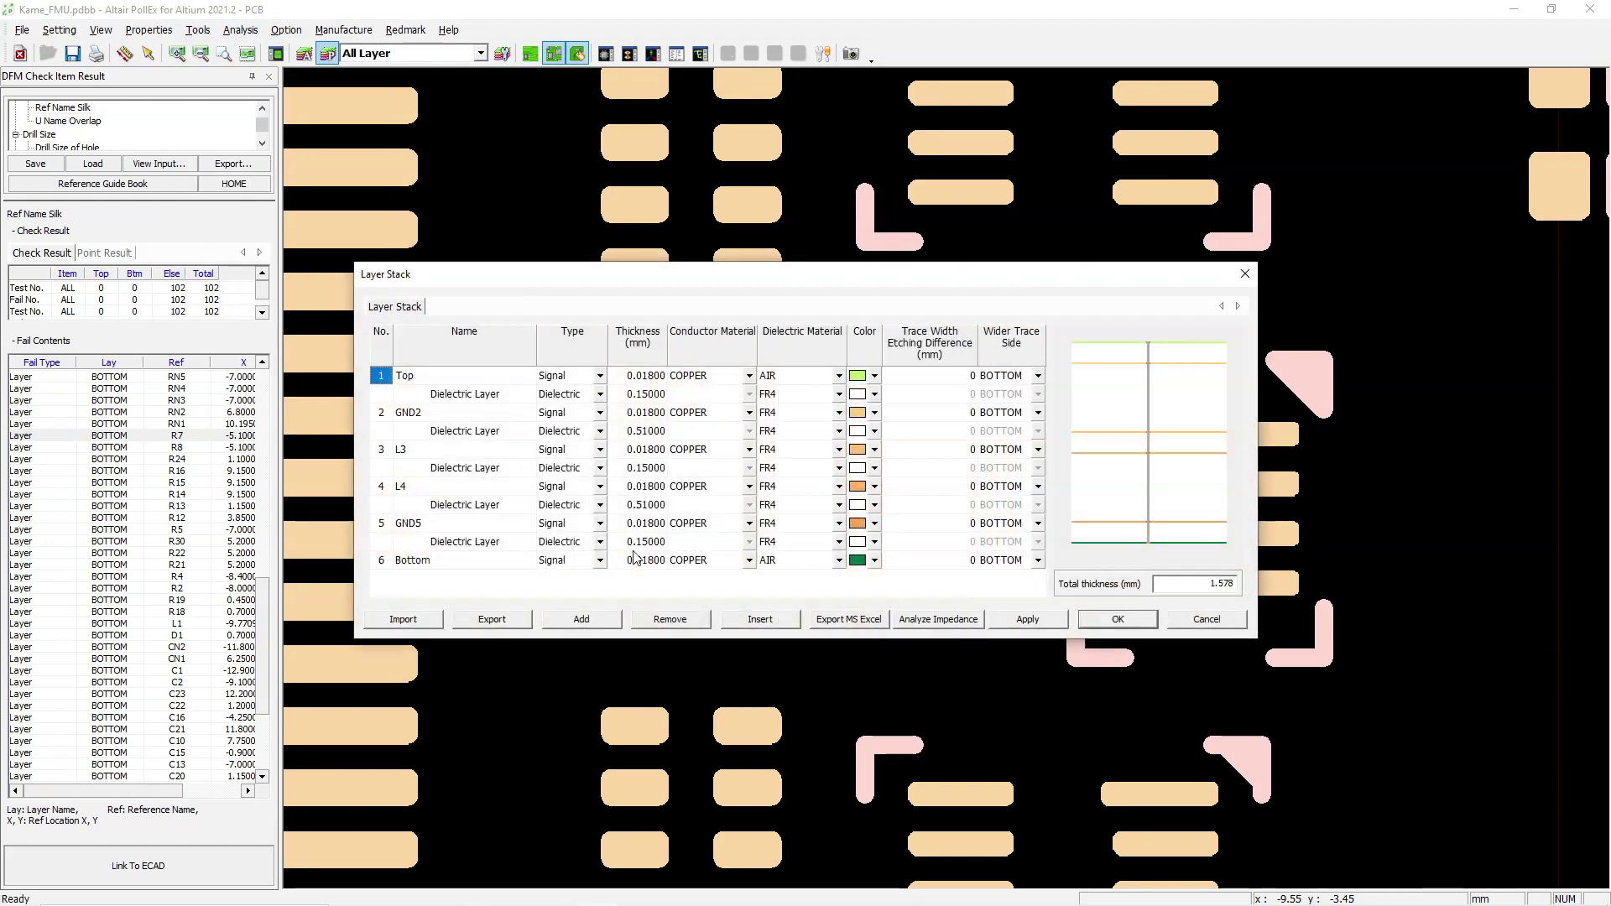
click(774, 617)
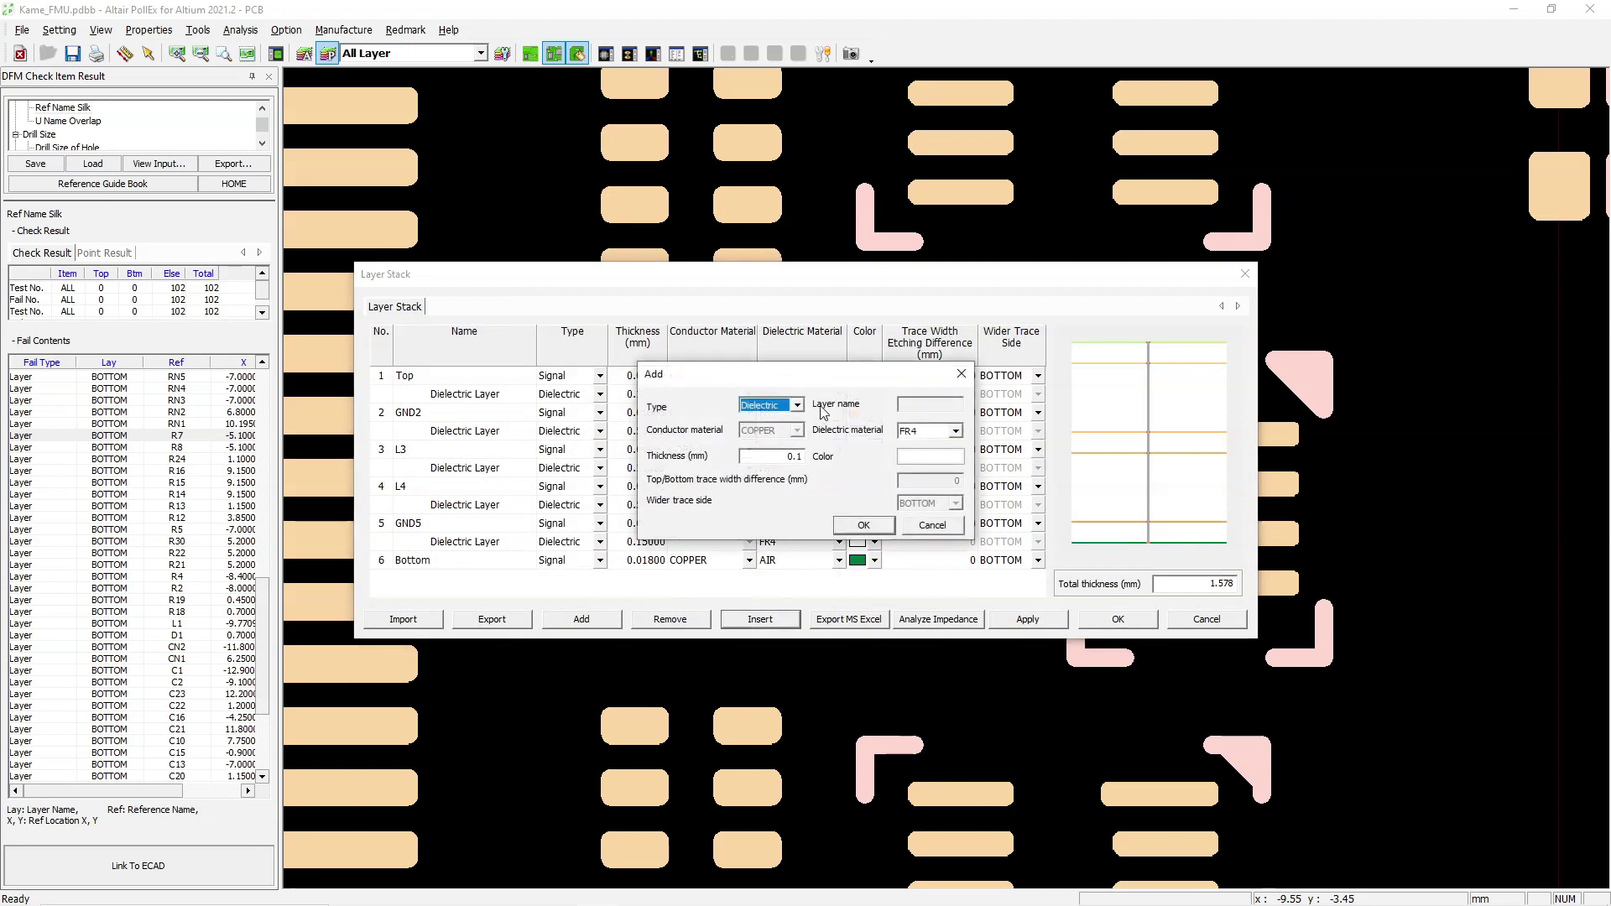
click(797, 406)
click(797, 406)
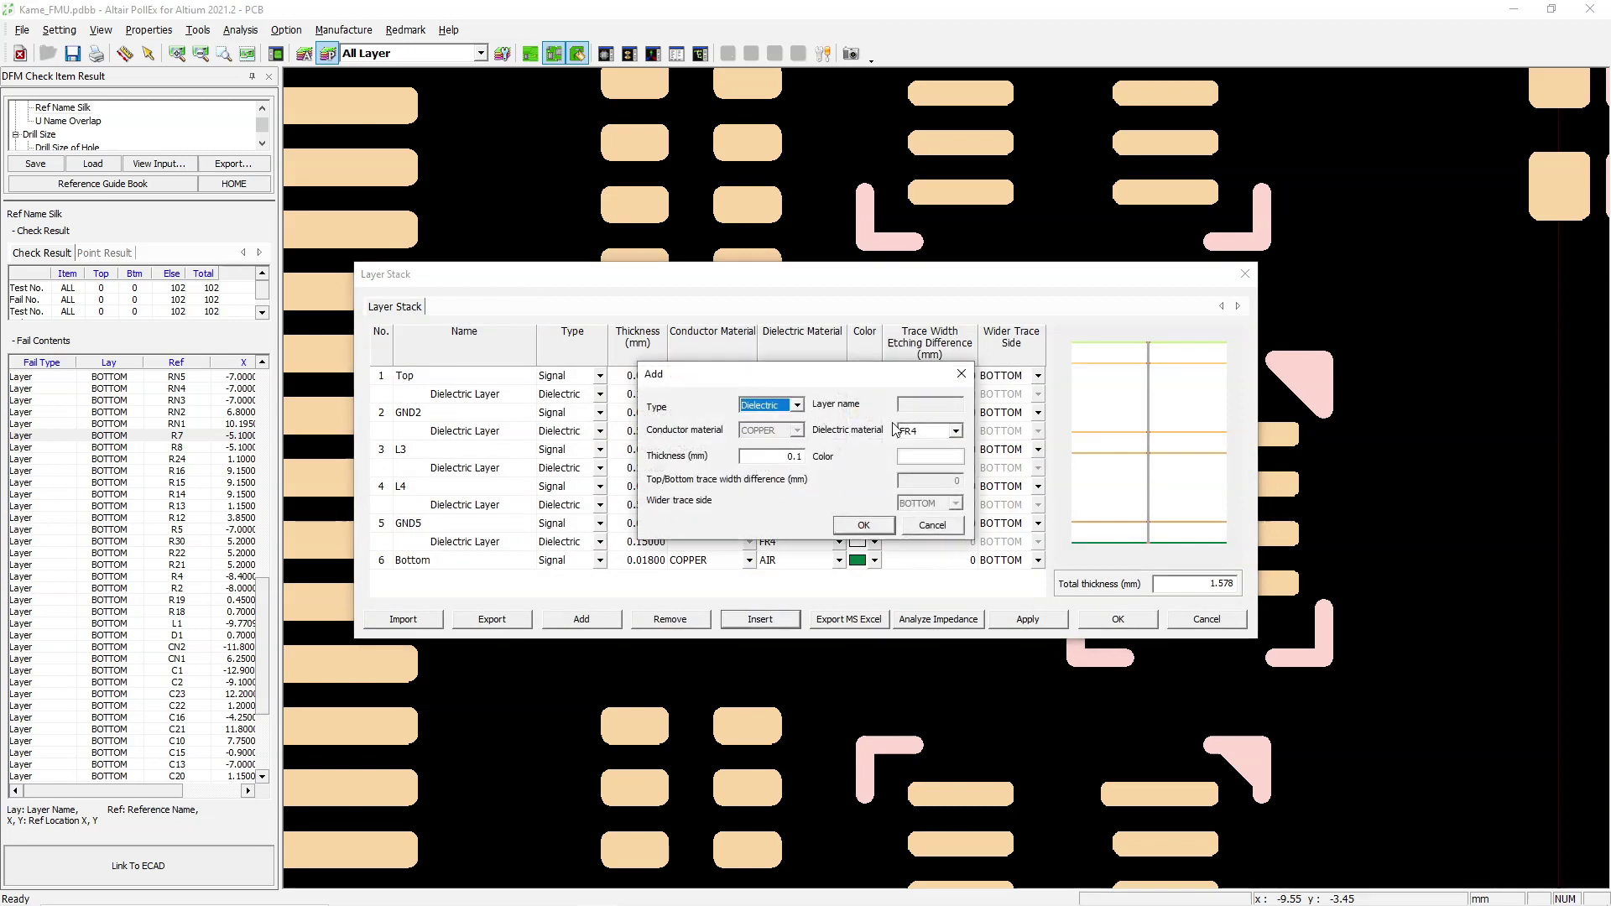
click(956, 431)
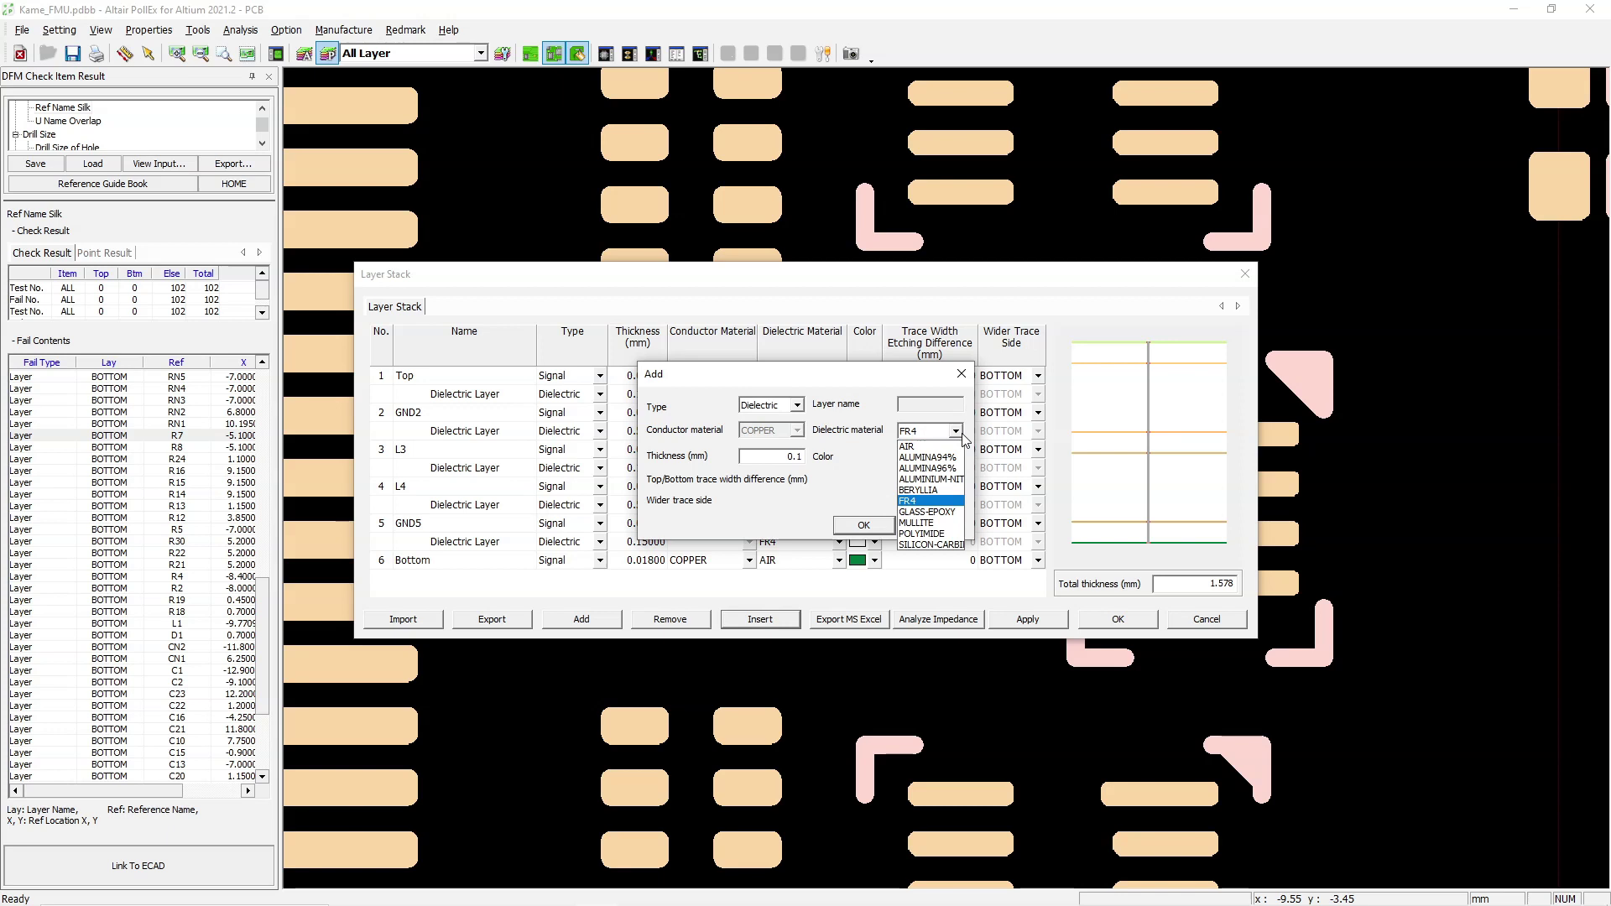
click(962, 434)
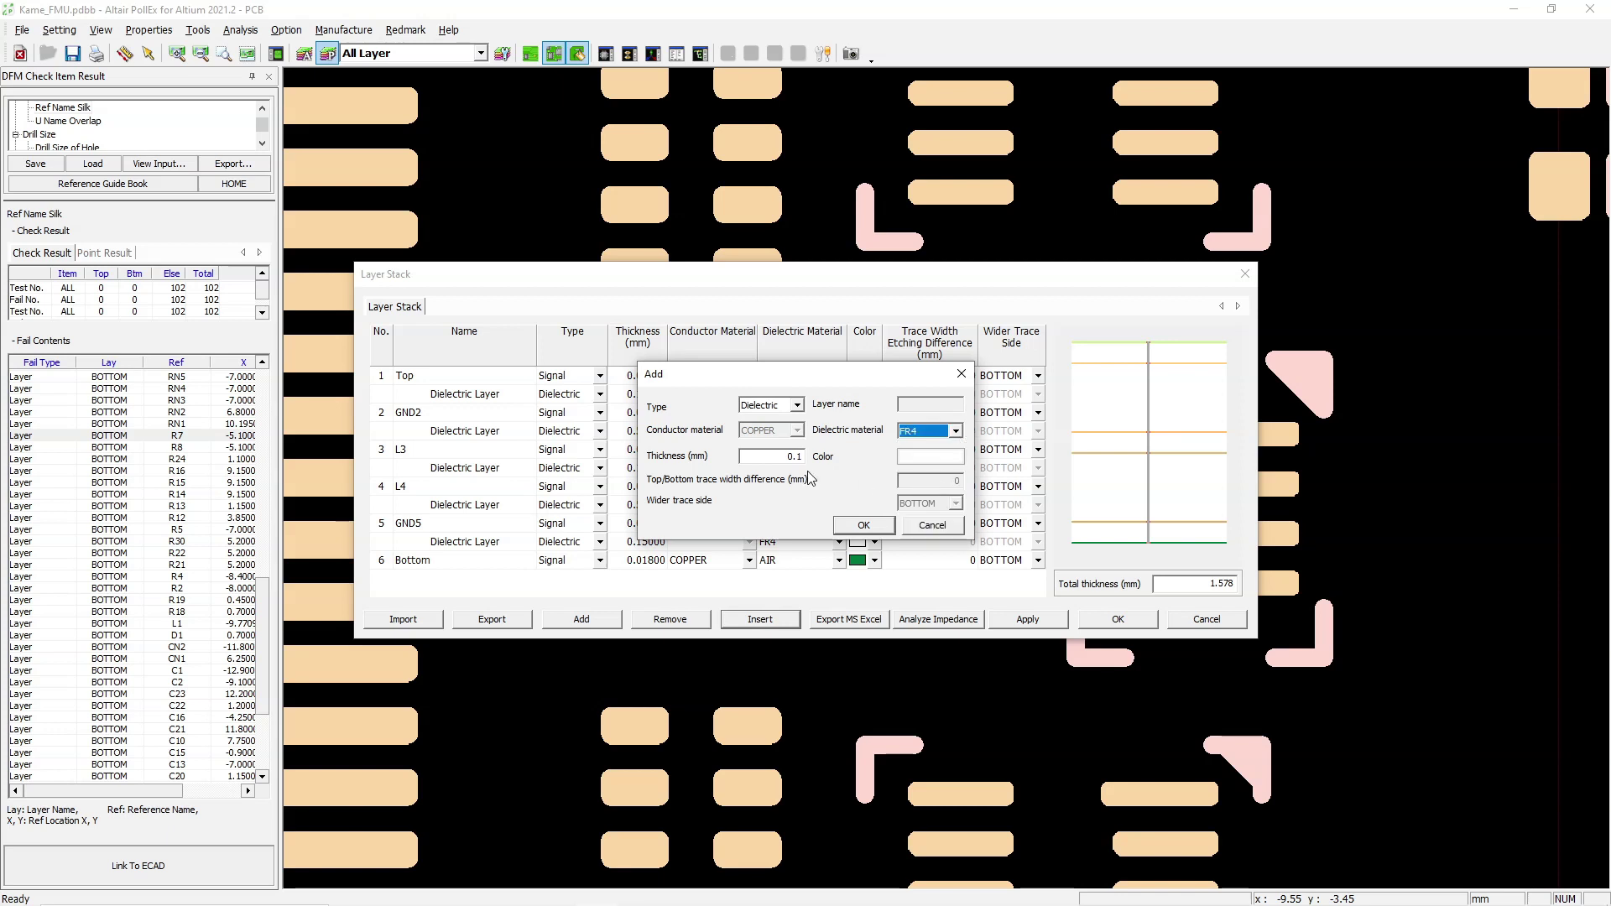
click(921, 460)
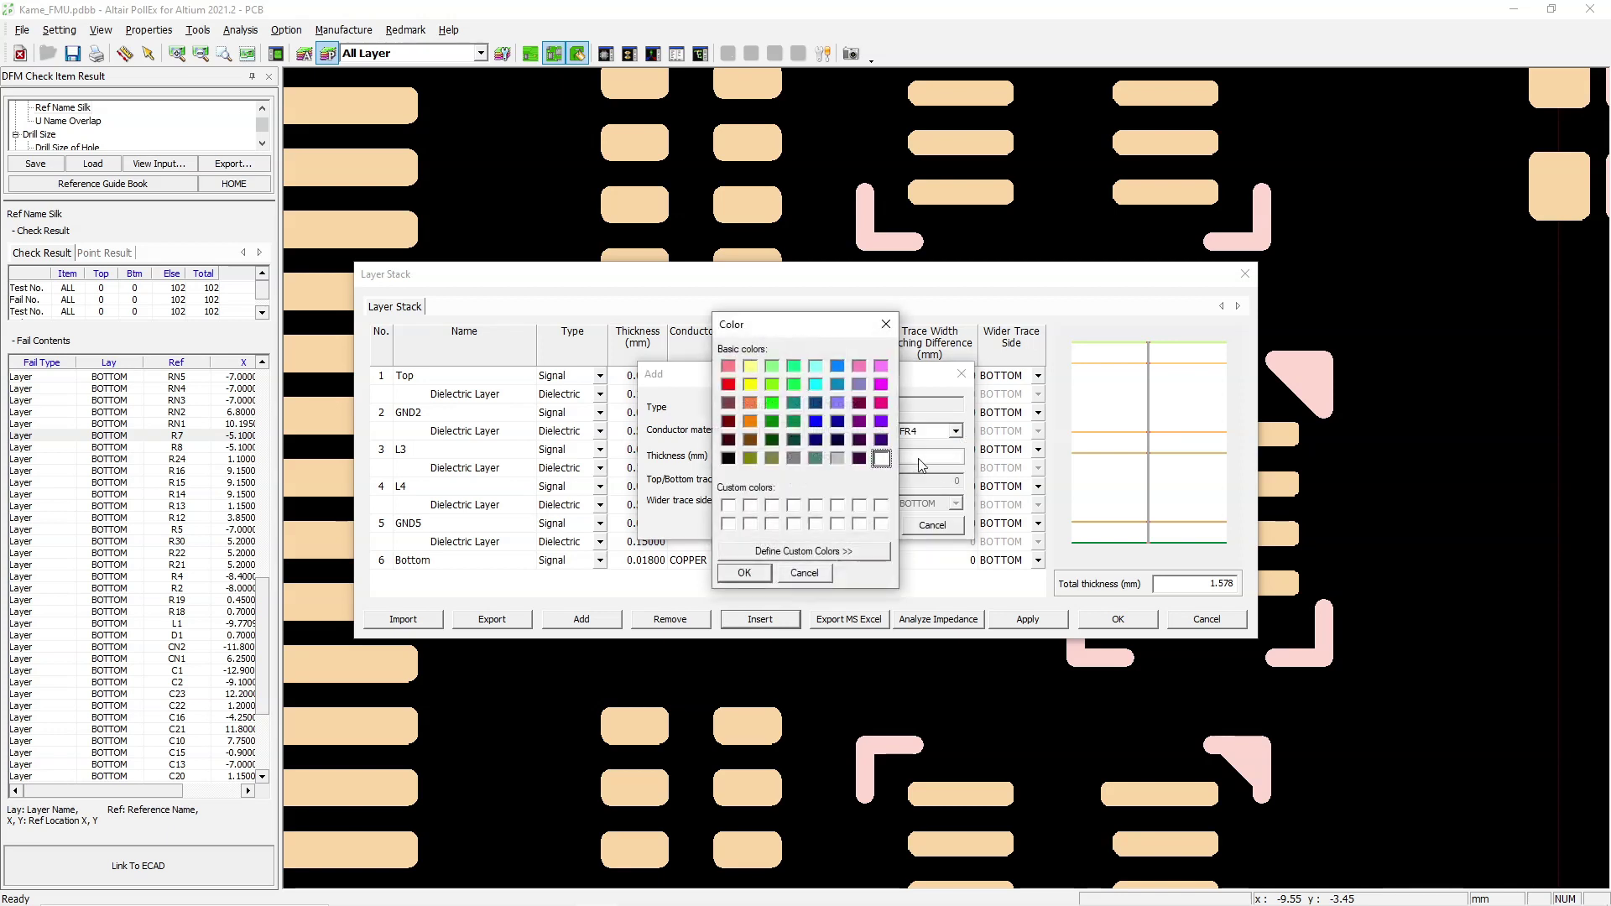
click(808, 573)
click(933, 523)
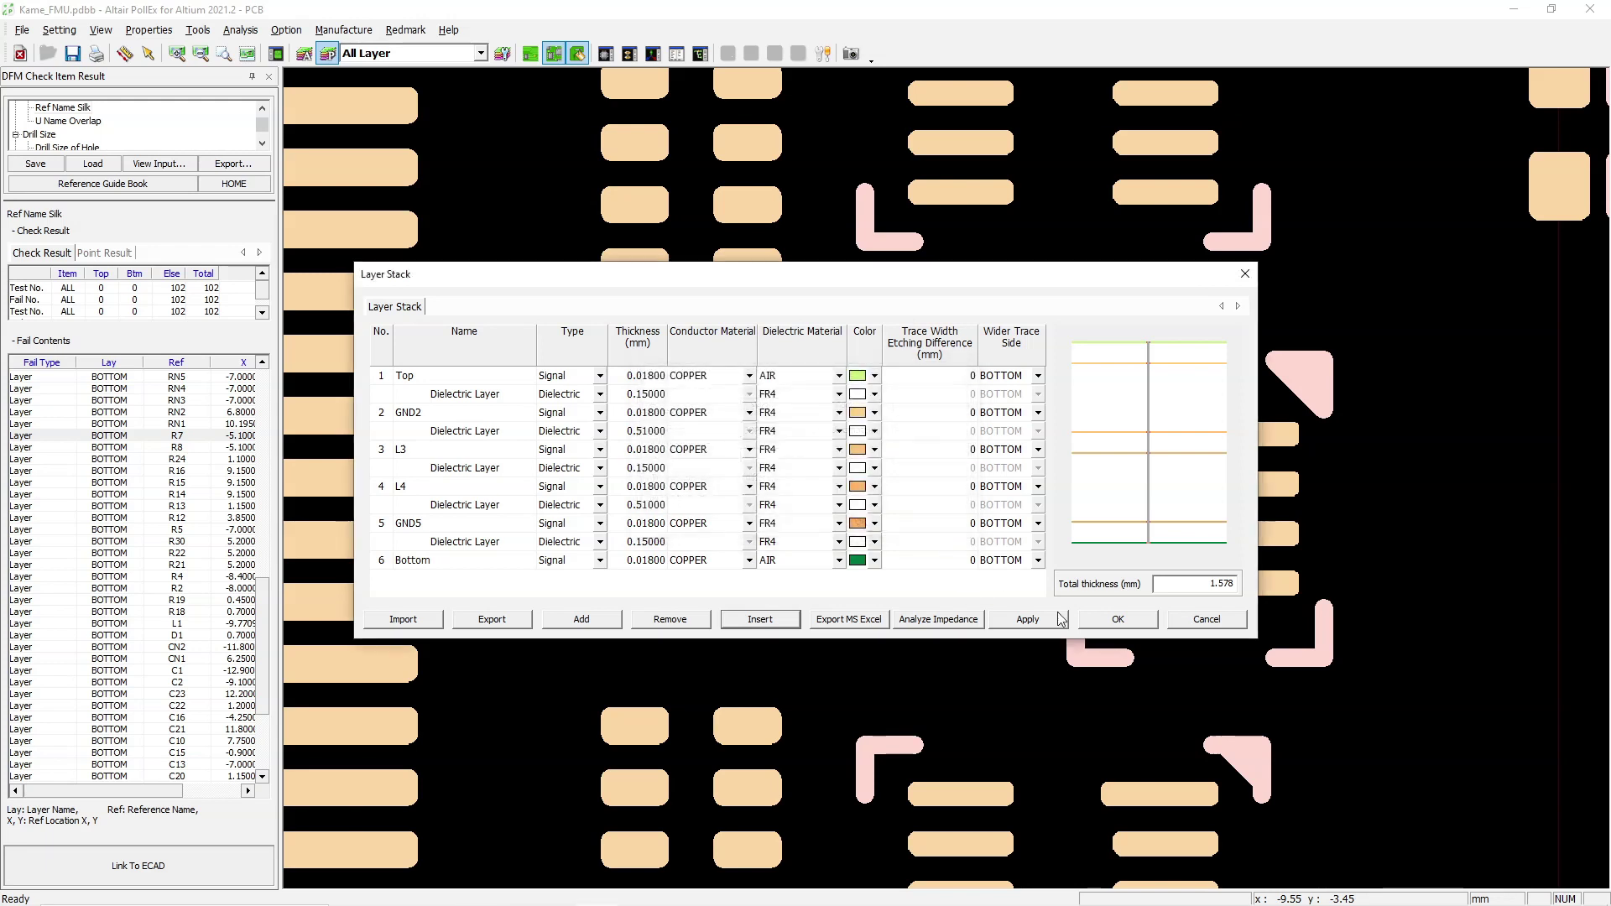
click(1190, 625)
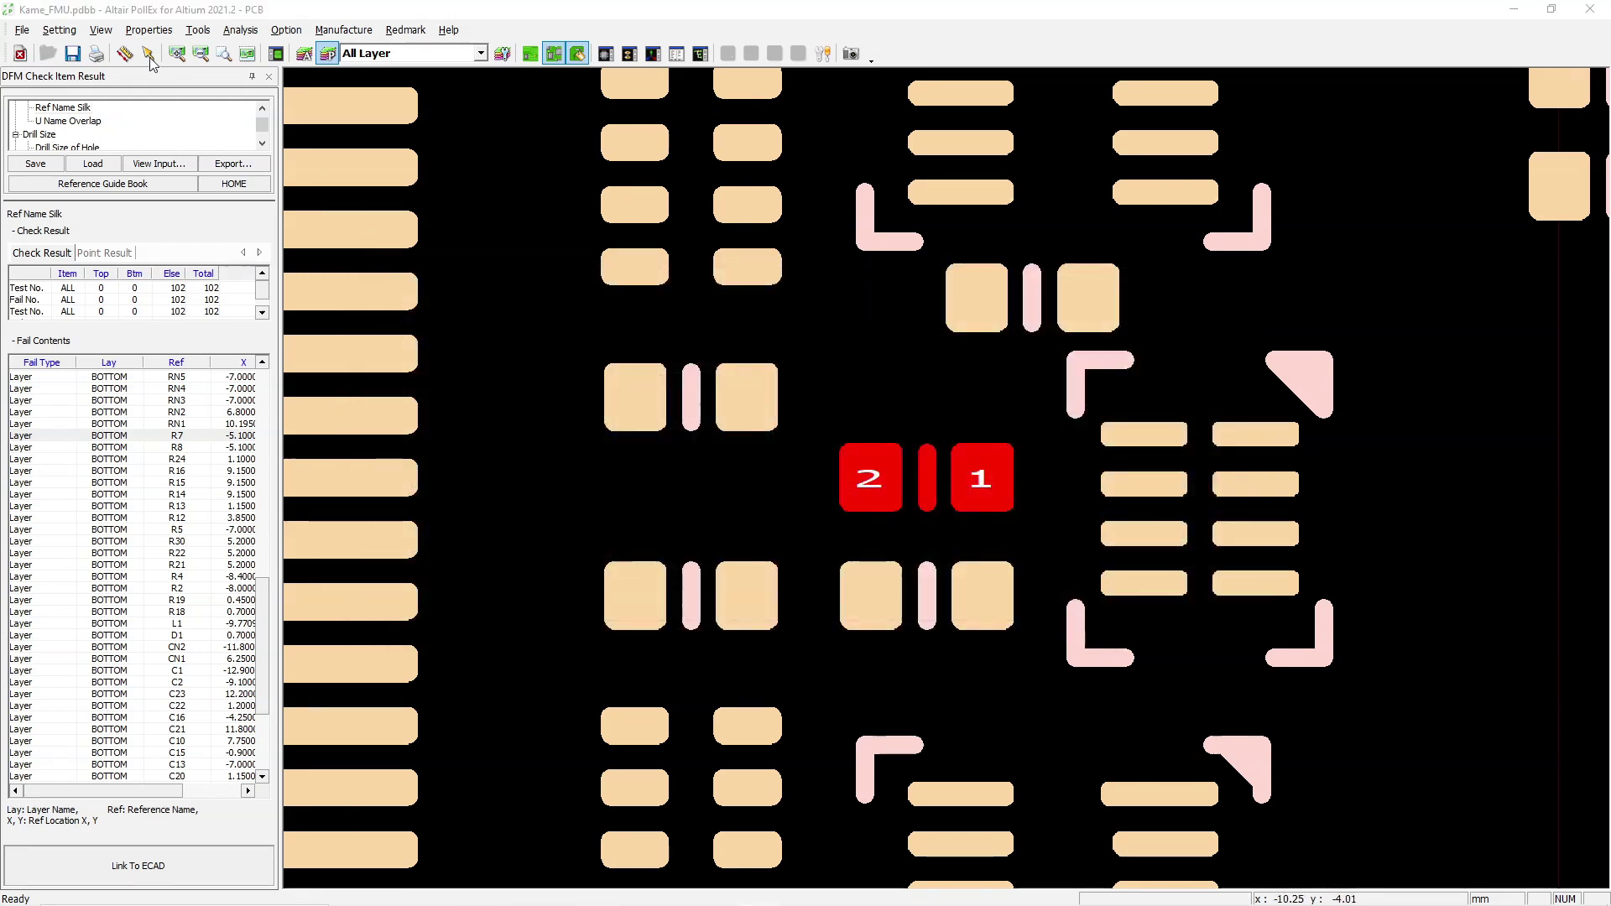
click(149, 31)
click(159, 125)
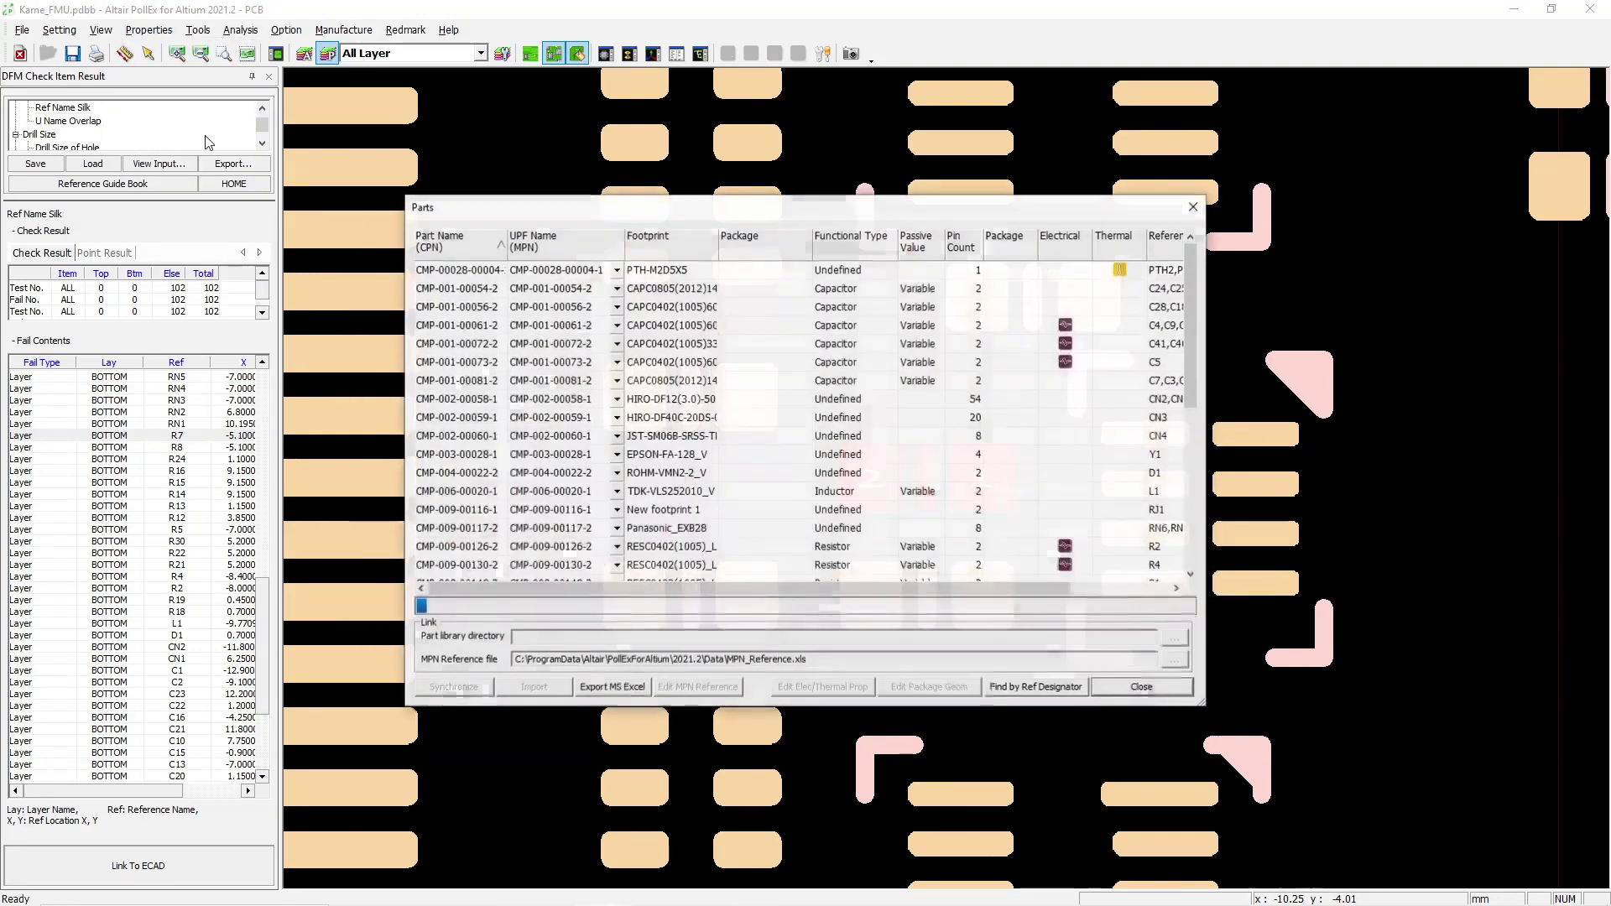
double_click(1074, 295)
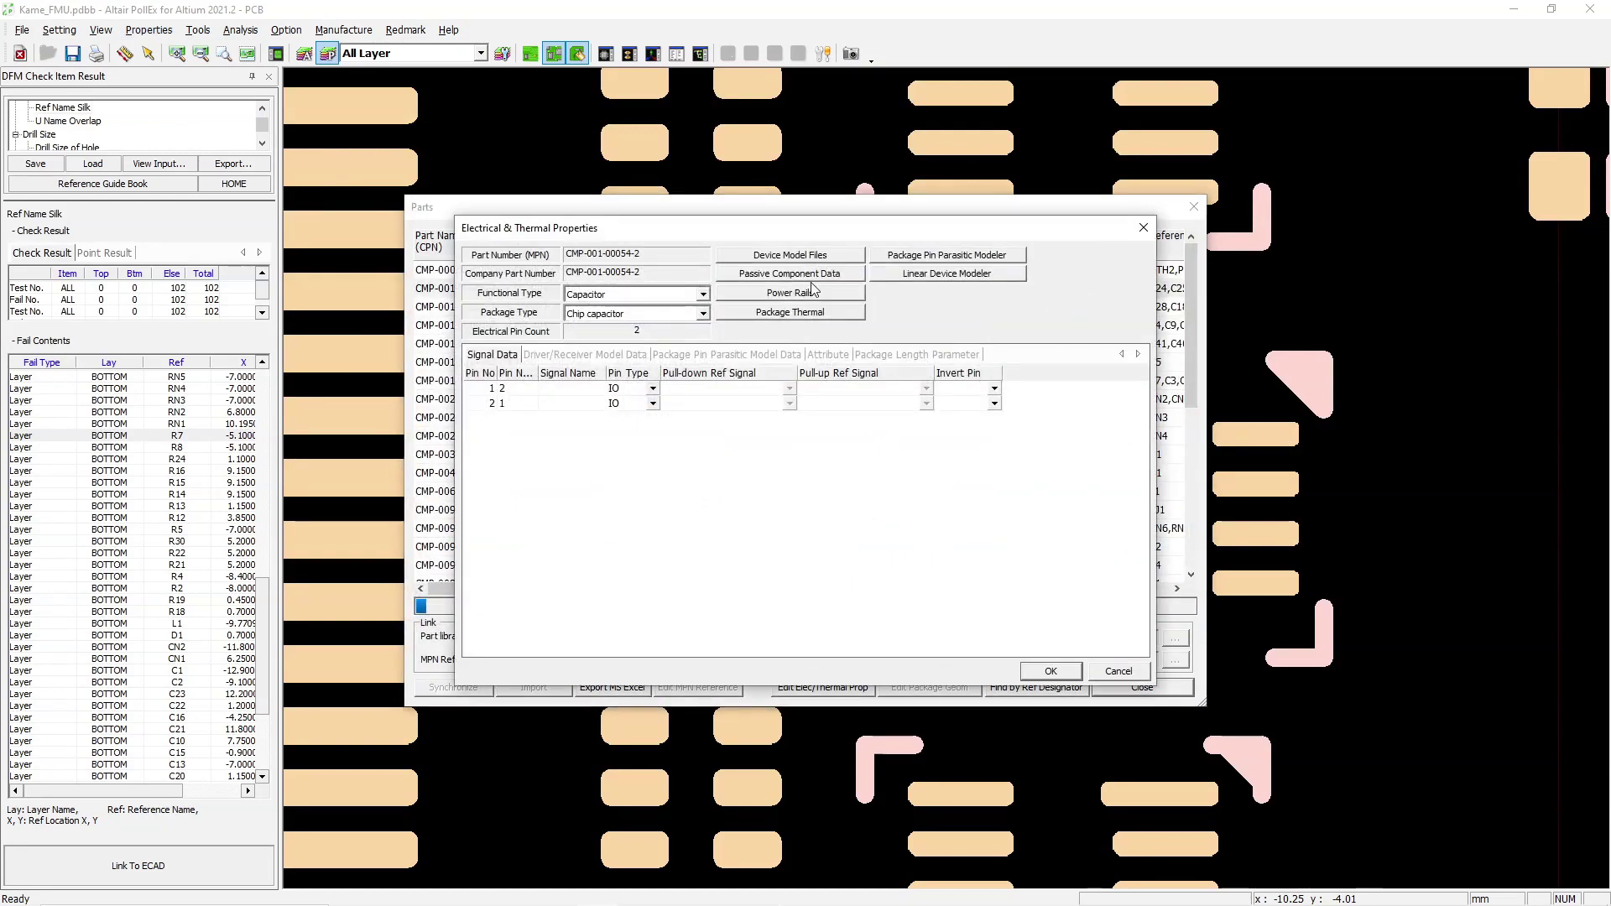
click(819, 258)
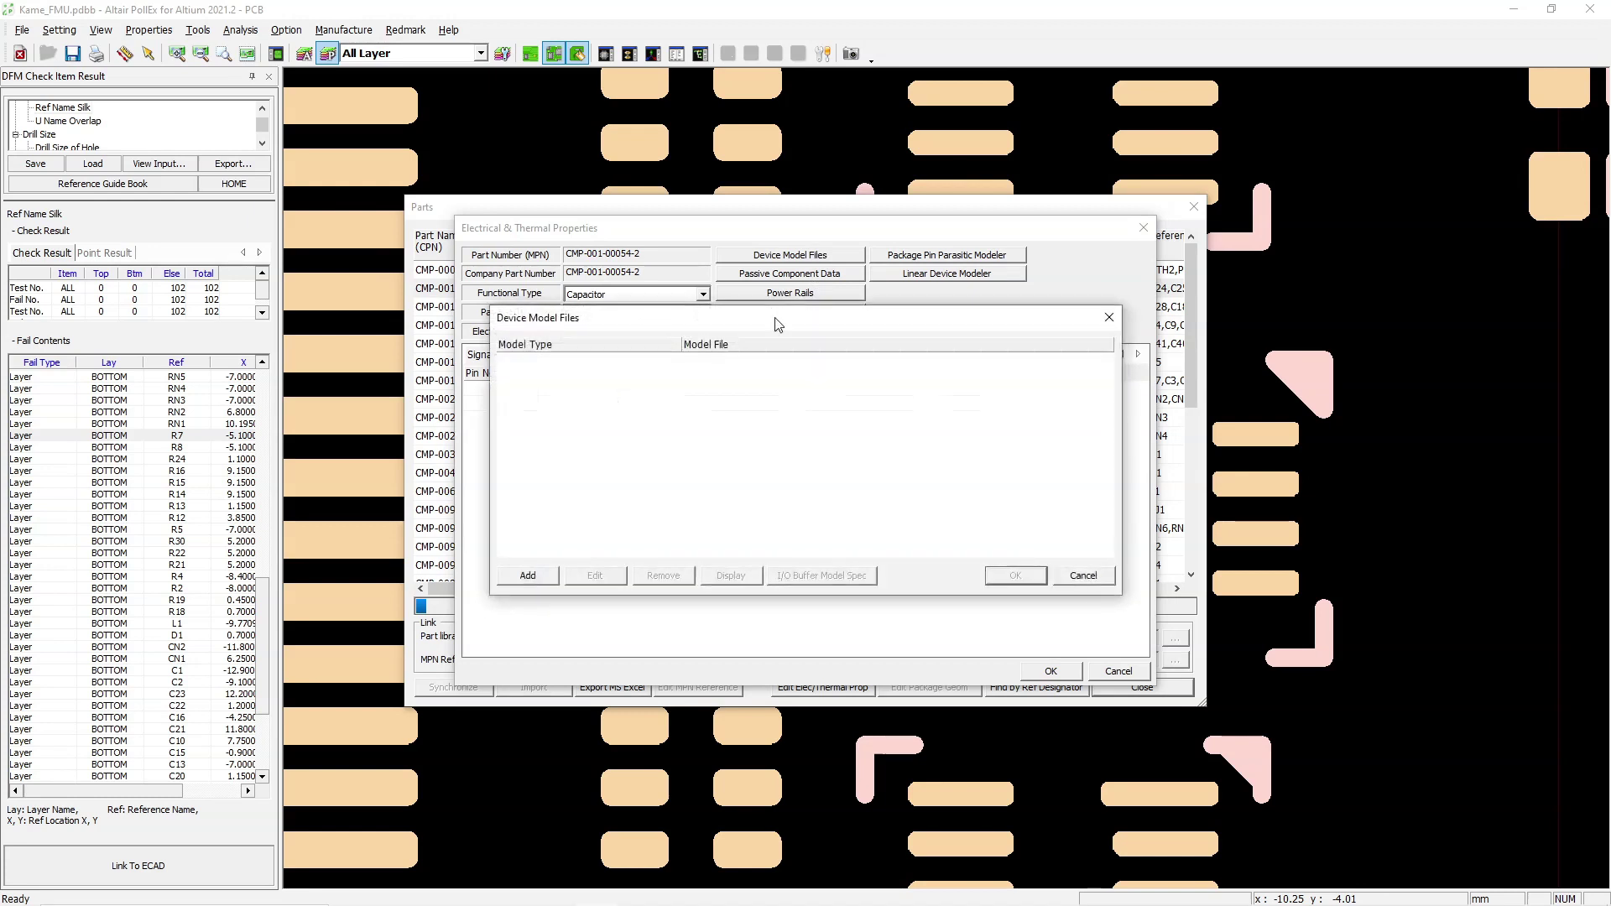
click(527, 575)
click(793, 441)
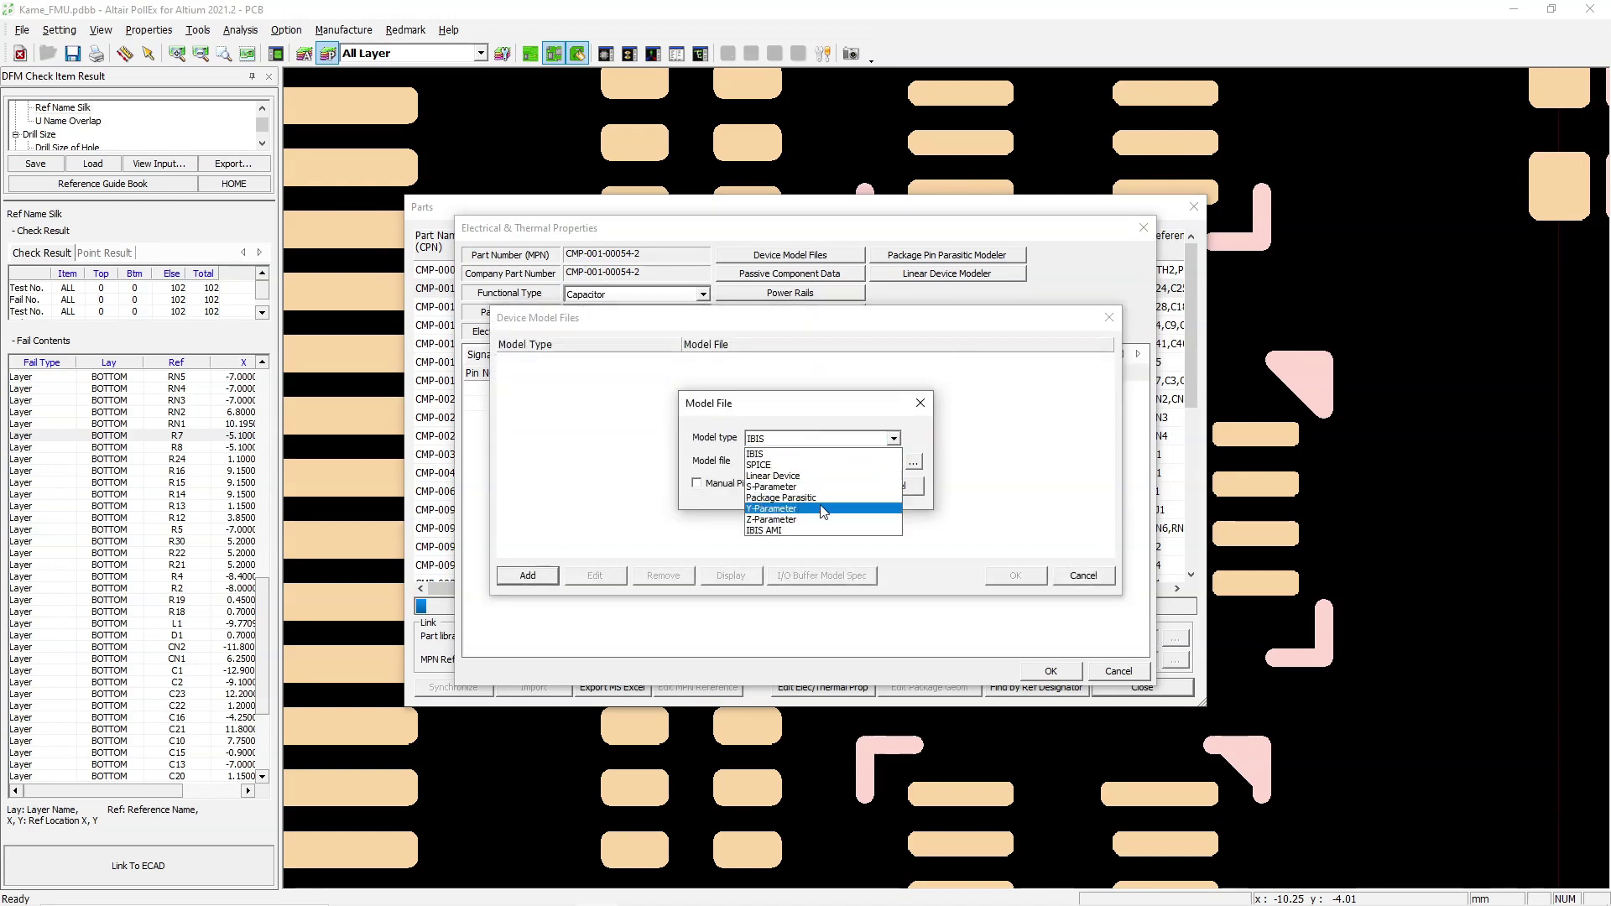
click(940, 434)
click(891, 487)
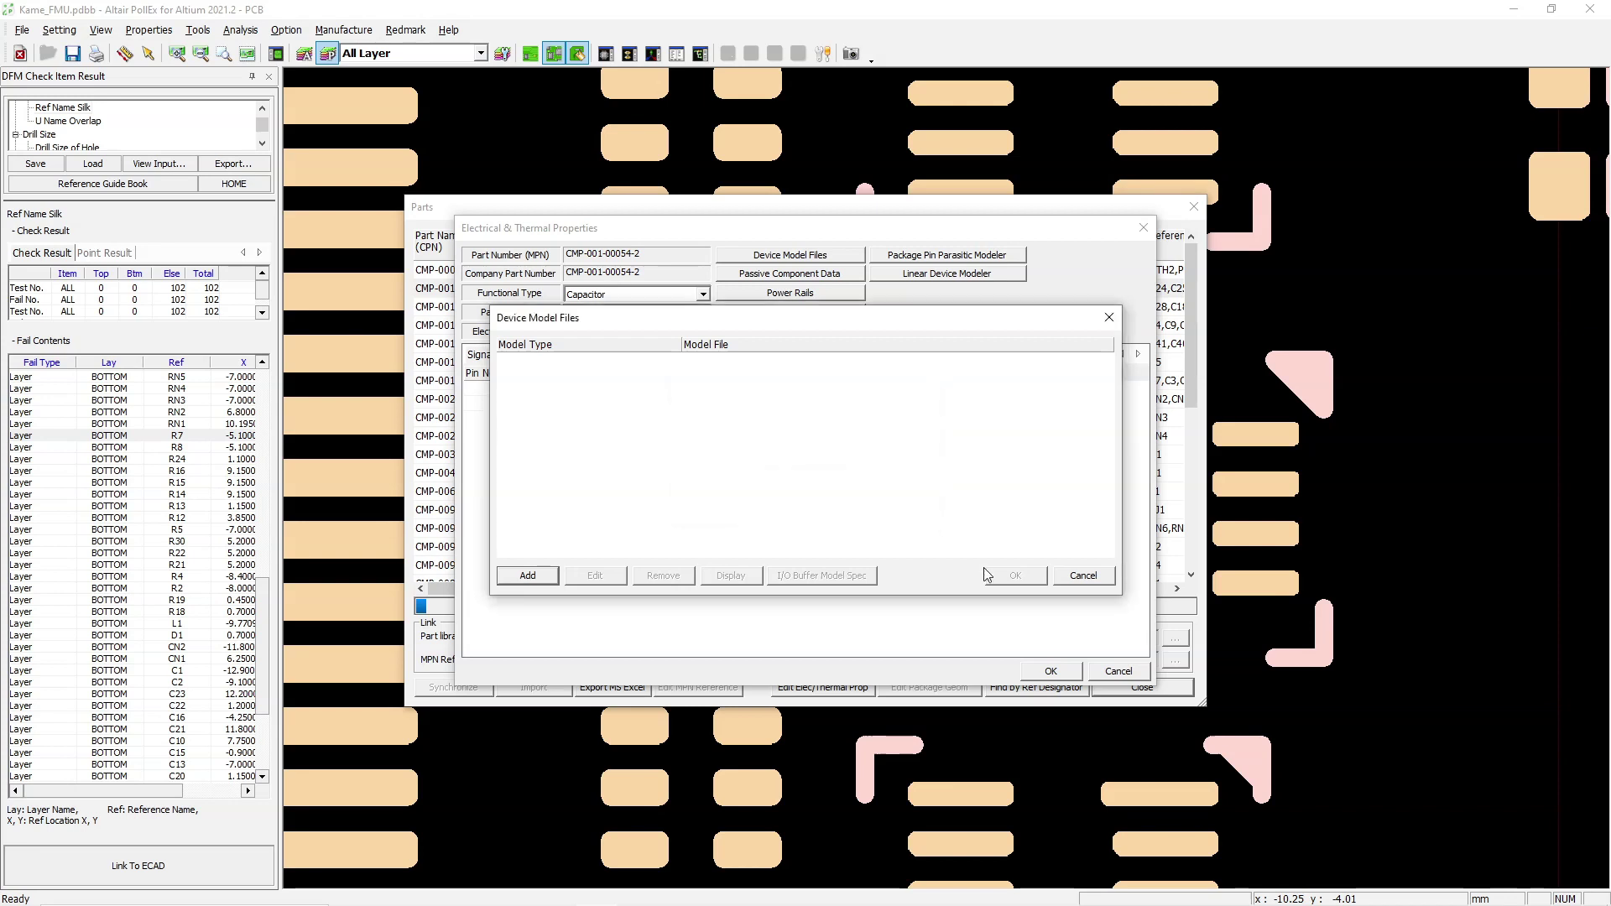
click(1080, 575)
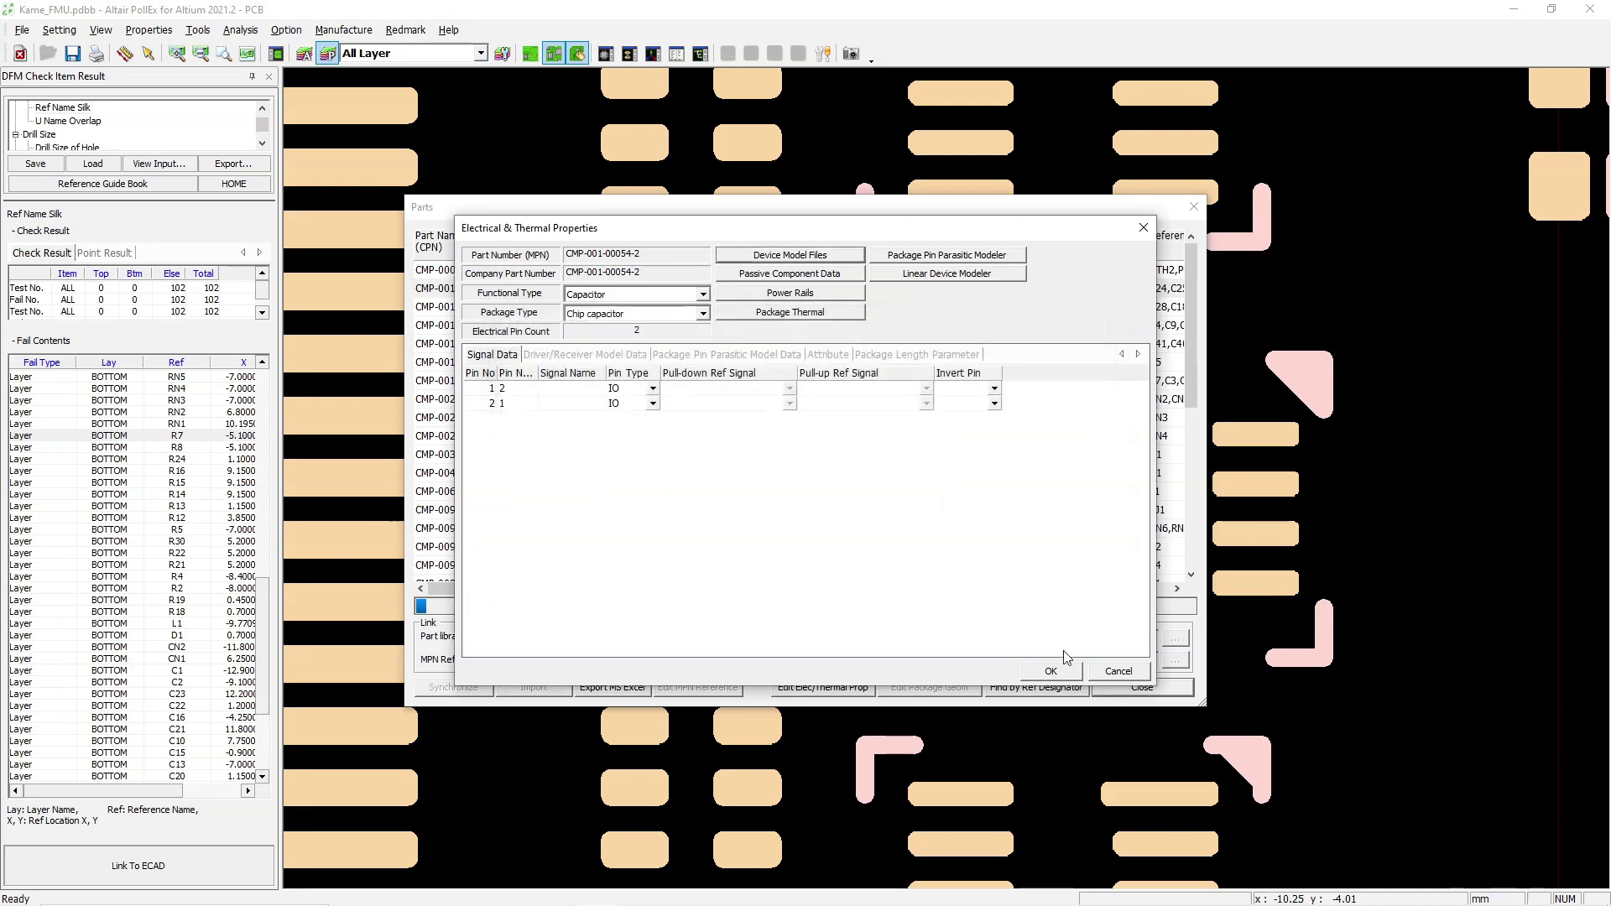
click(1116, 671)
scroll(941, 485, down, 5)
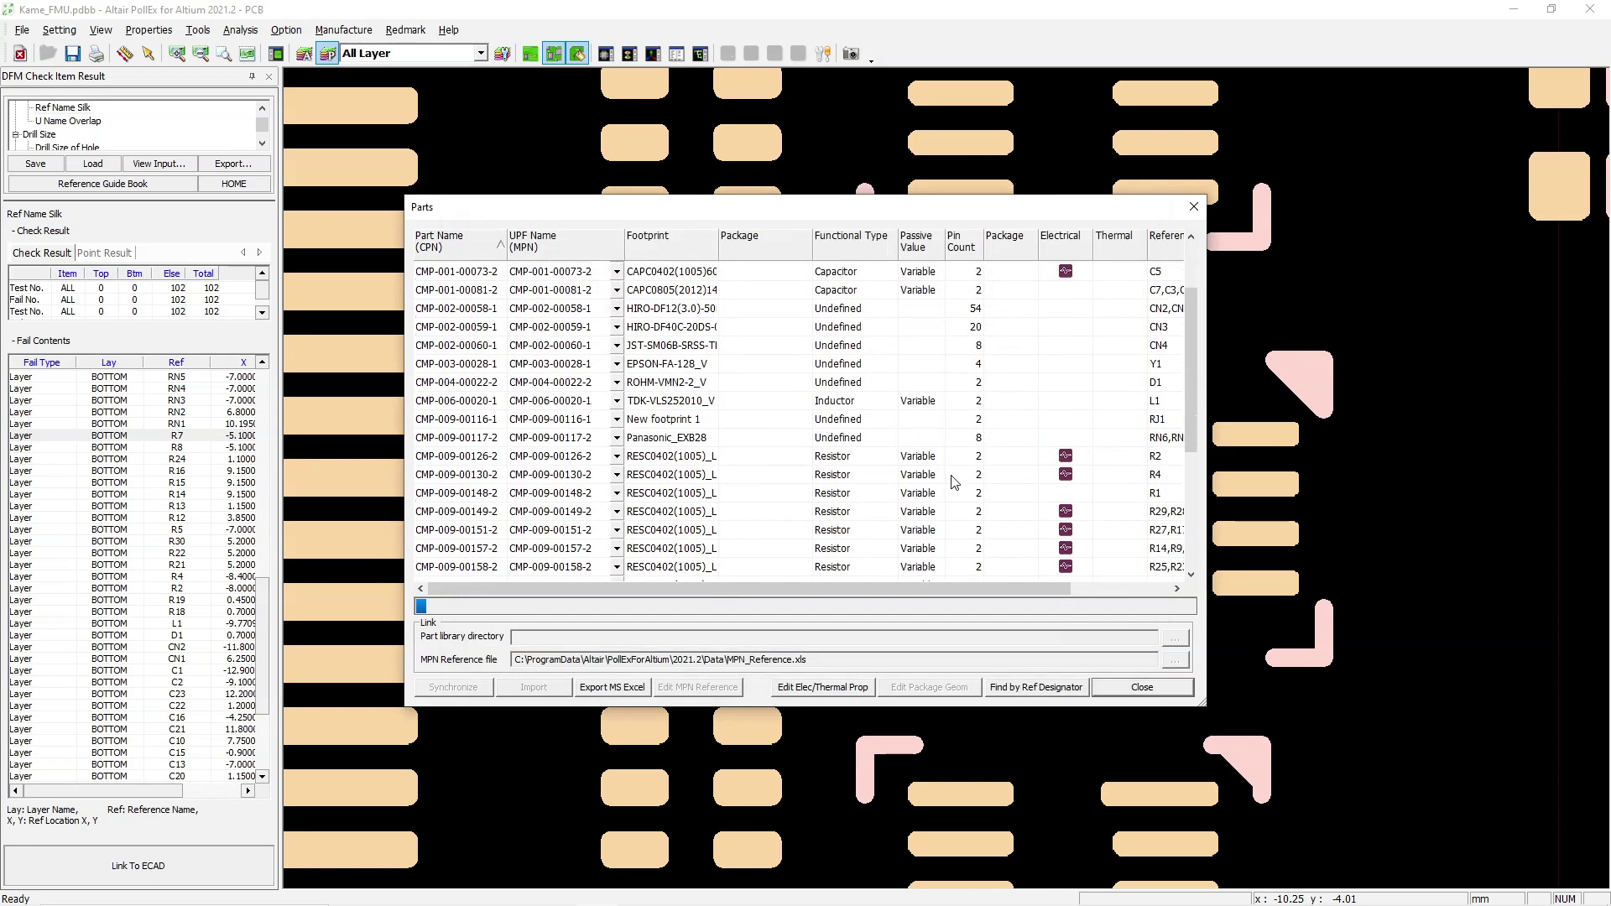
click(824, 688)
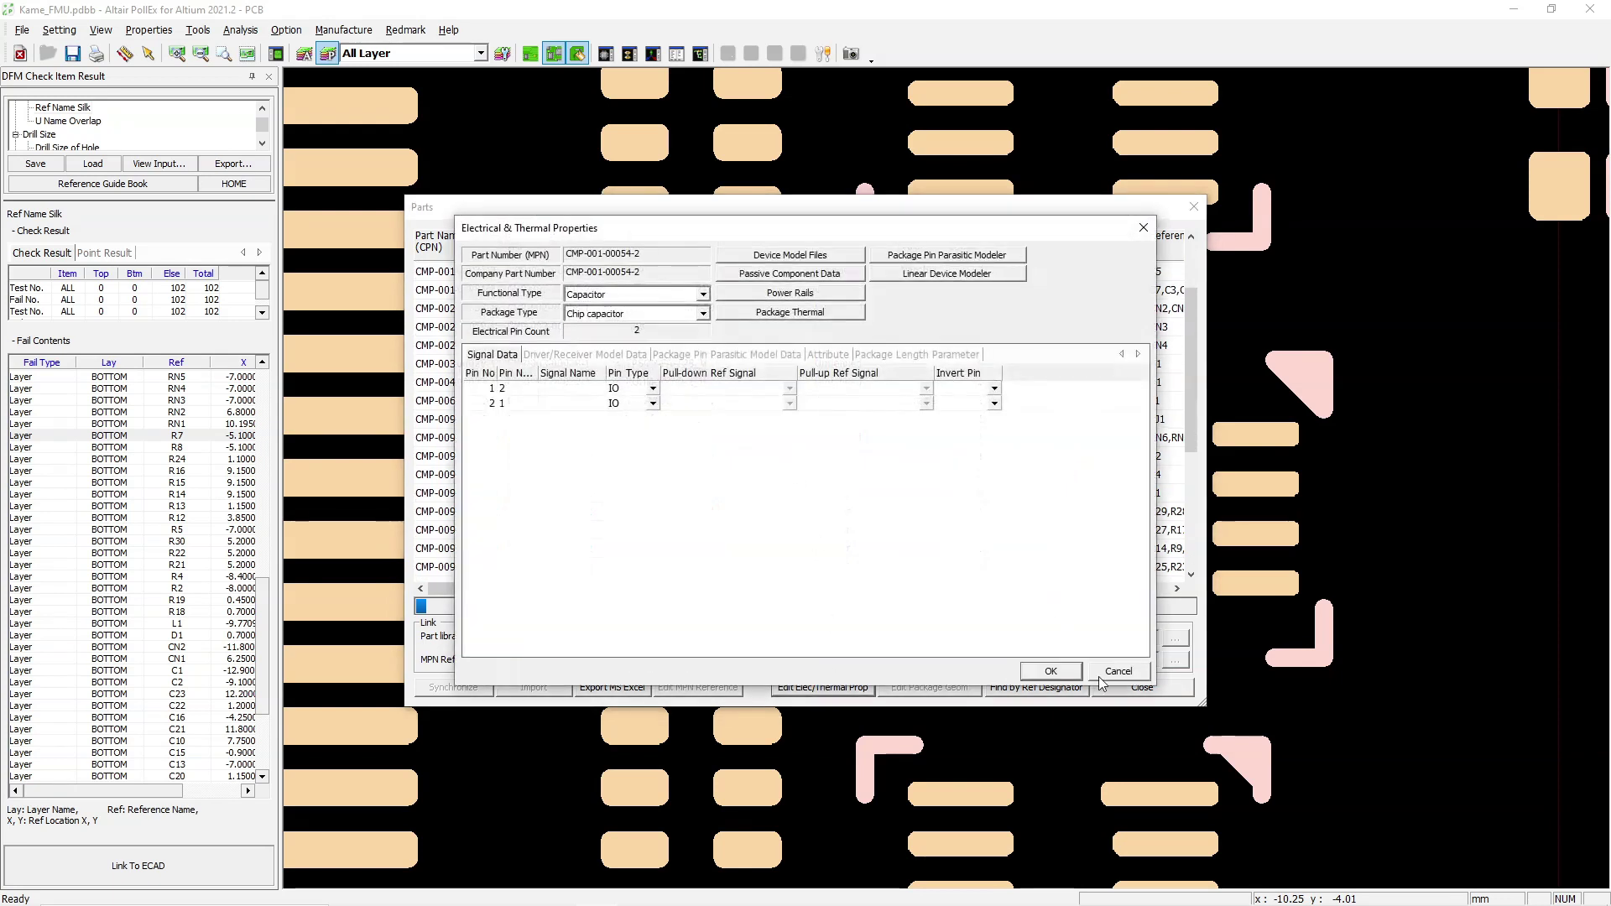
click(1101, 678)
click(1142, 687)
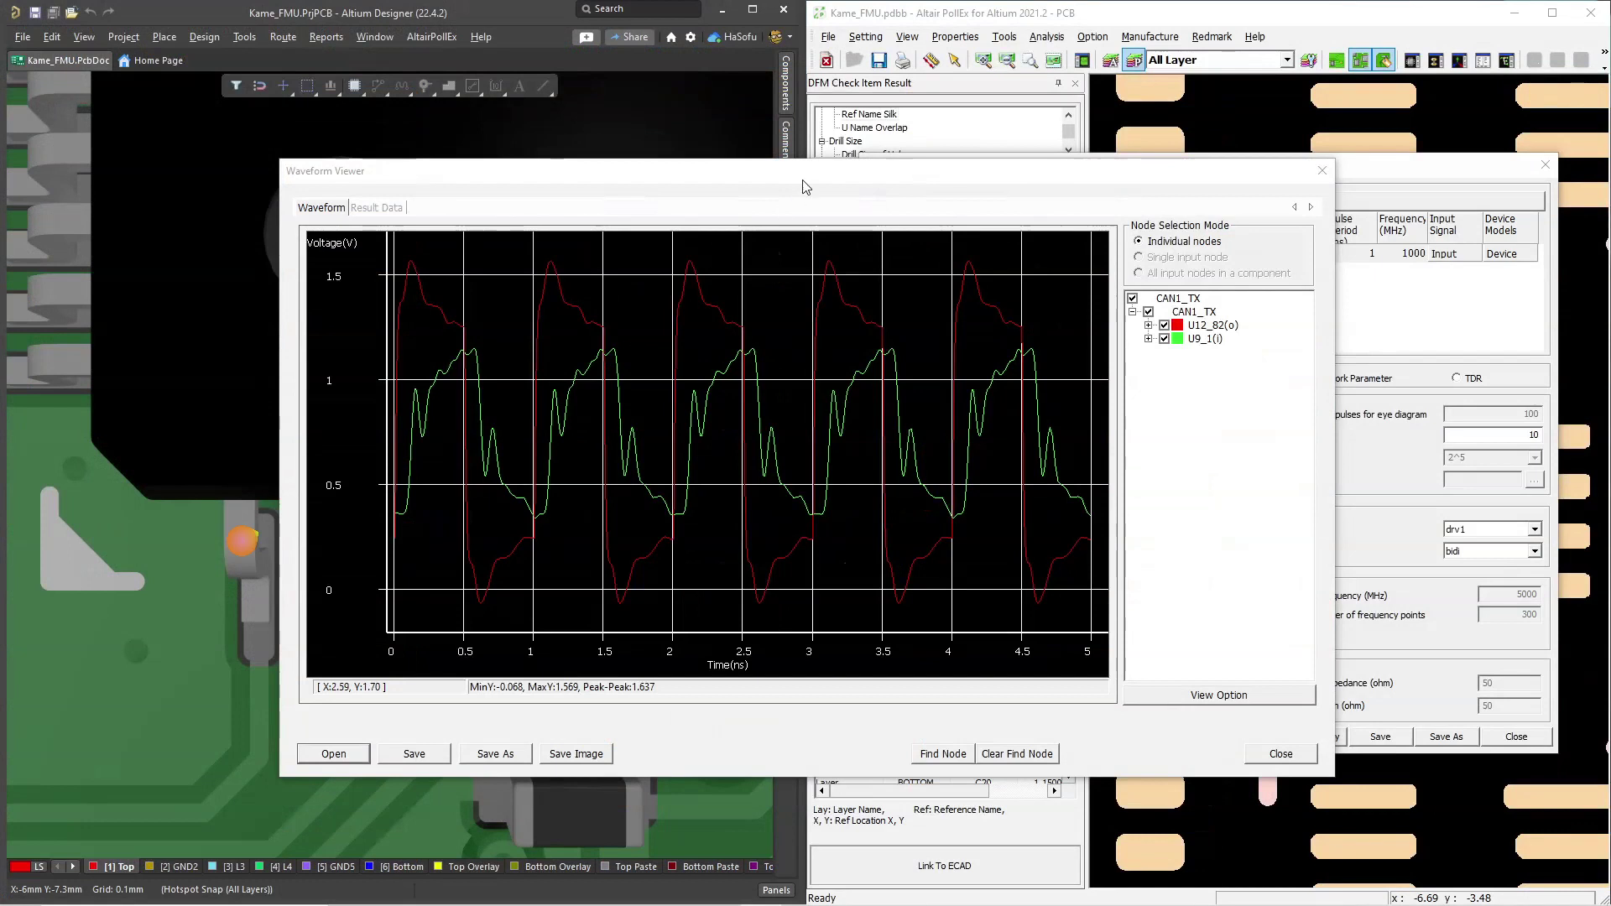
Step: Close the CAN1_TX waveform result and switch the network analysis to Eye Diagram
drag(823, 177, 748, 166)
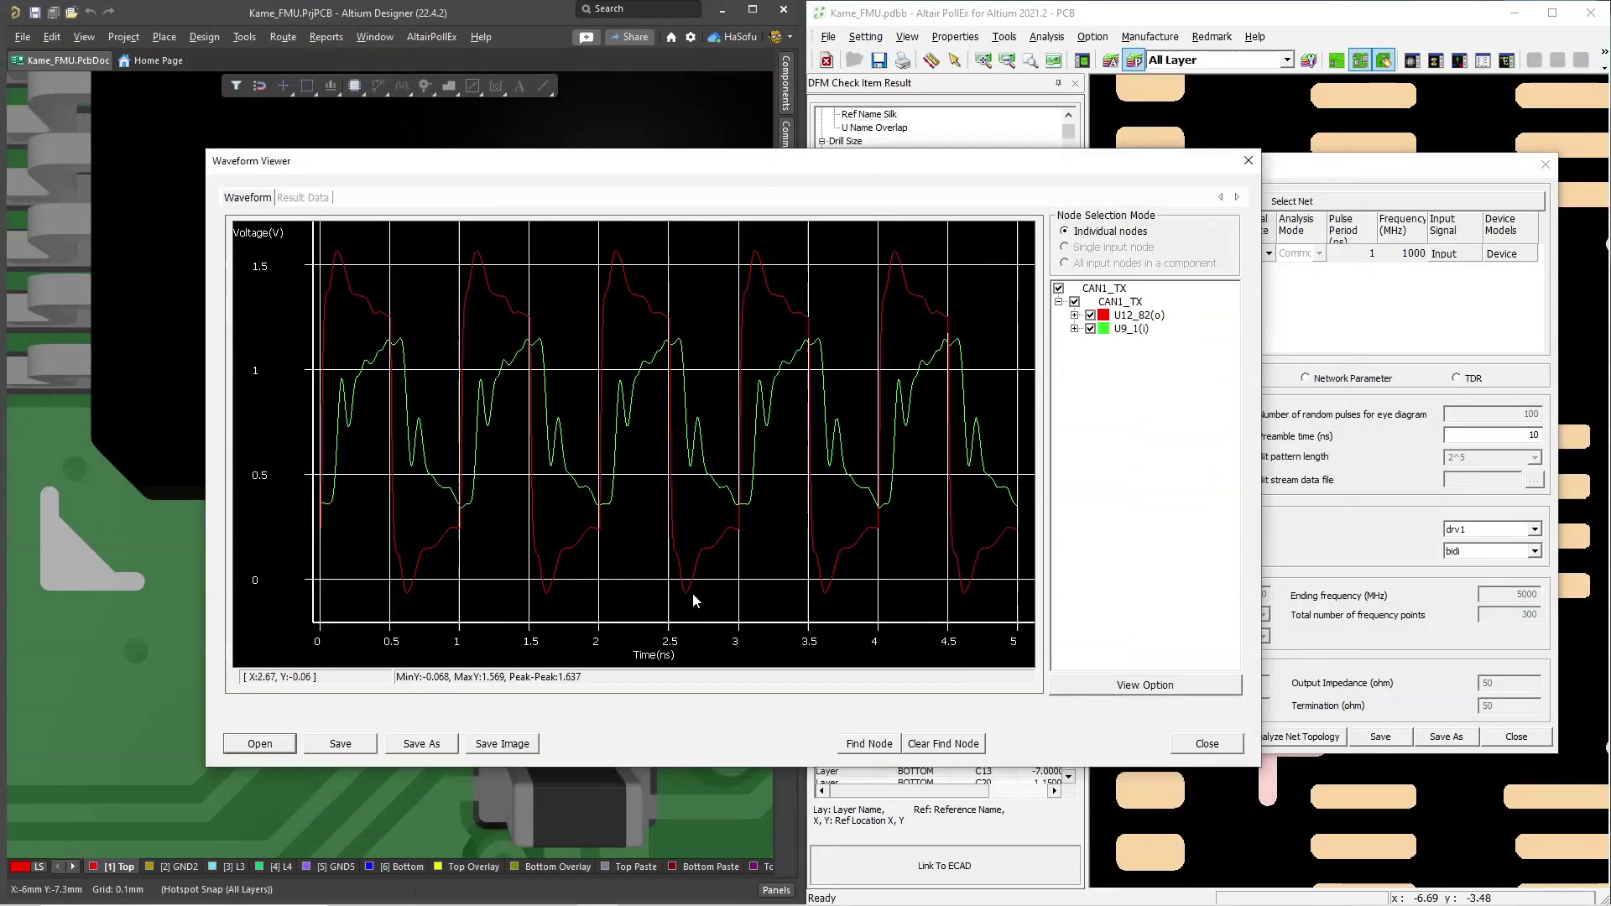
click(1206, 743)
click(1186, 380)
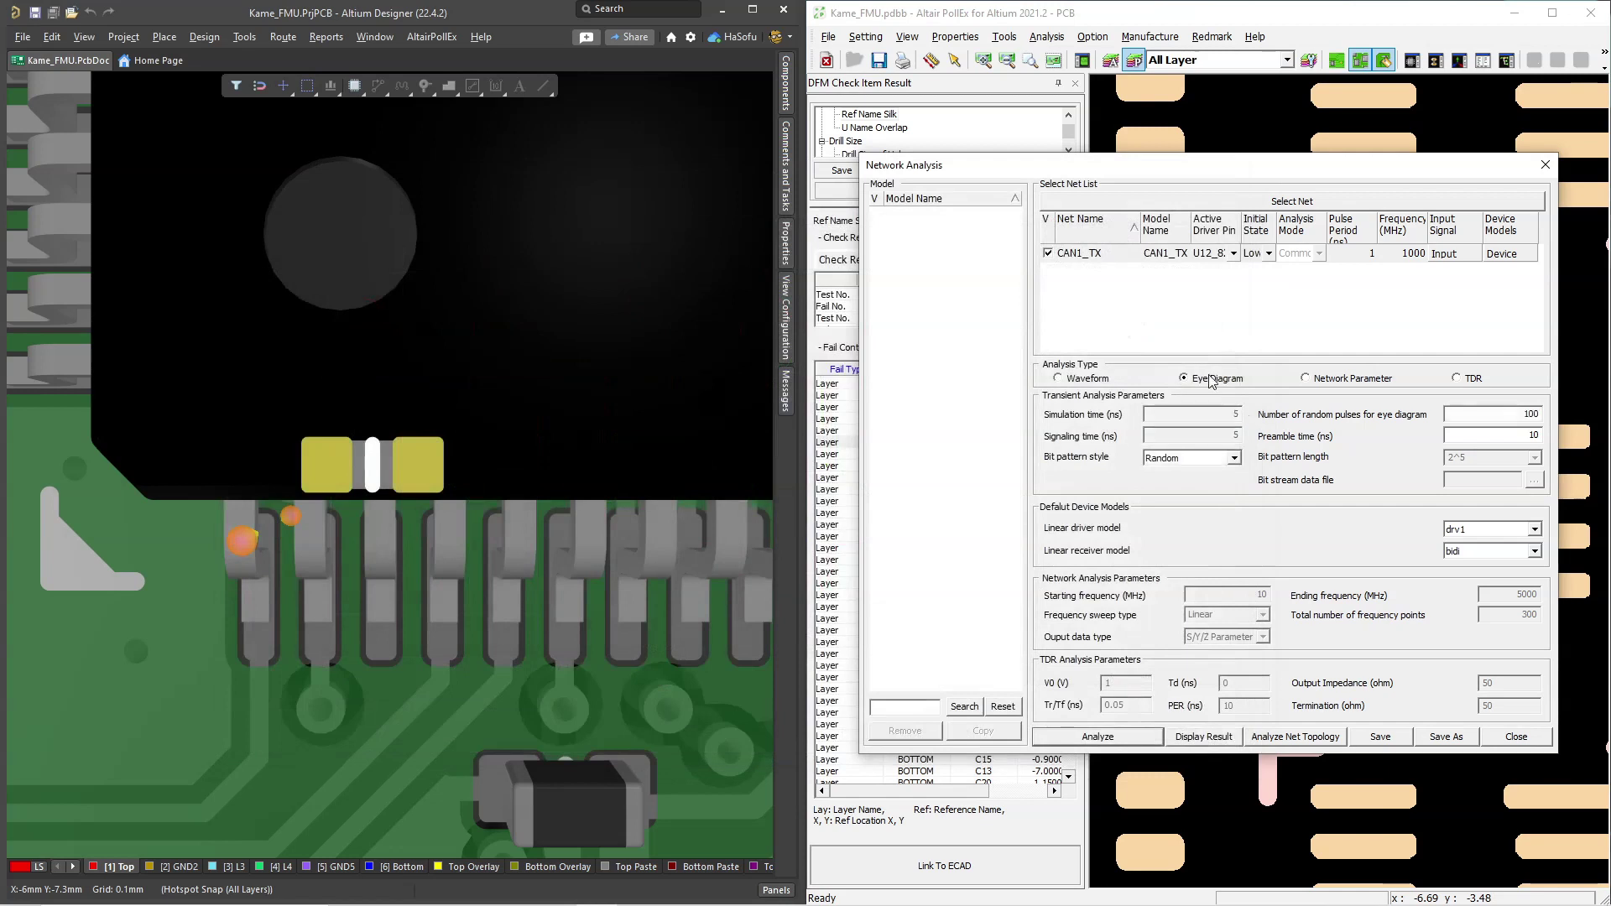
Step: Run the CAN1_TX eye-diagram analysis and add the U12_82(o) driver node to the plot
click(1158, 740)
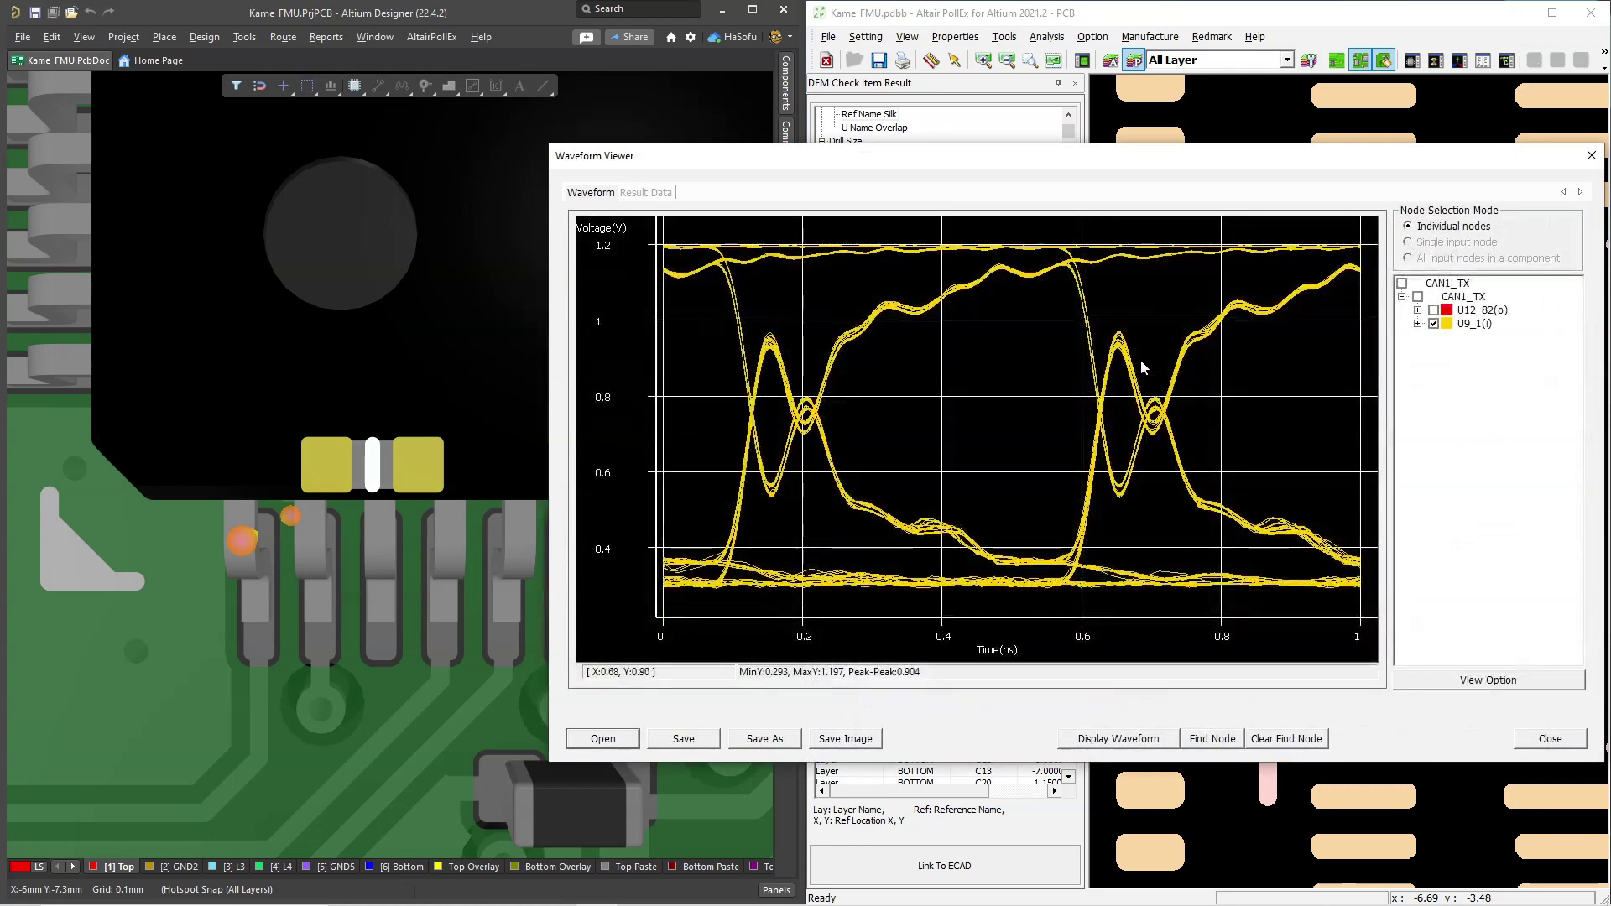
drag(1000, 159, 829, 150)
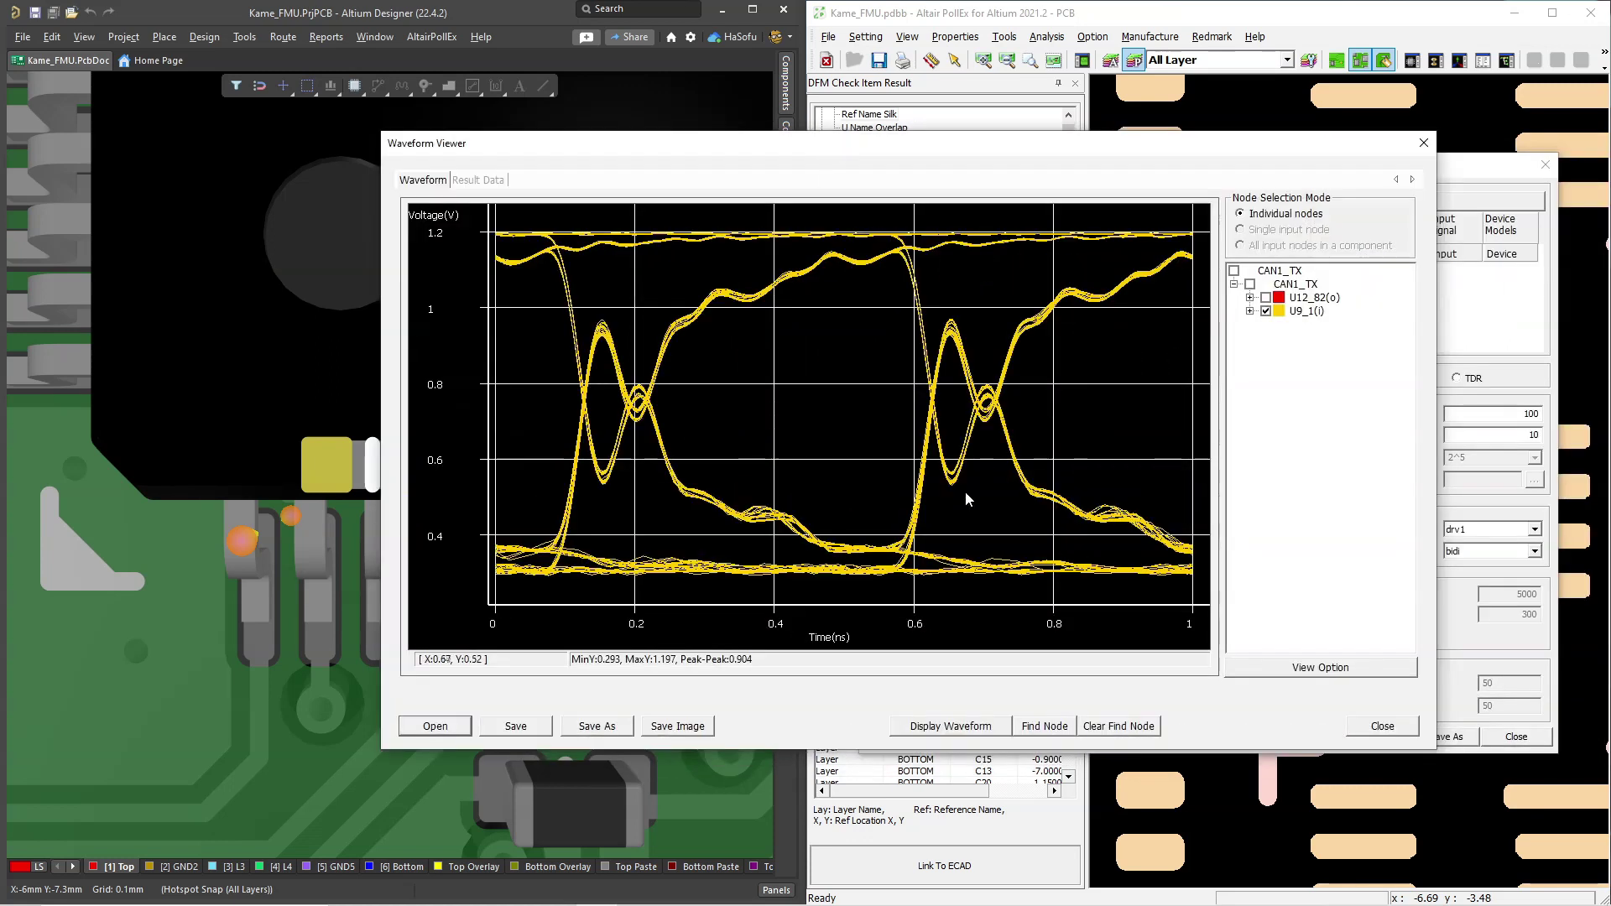
click(1265, 298)
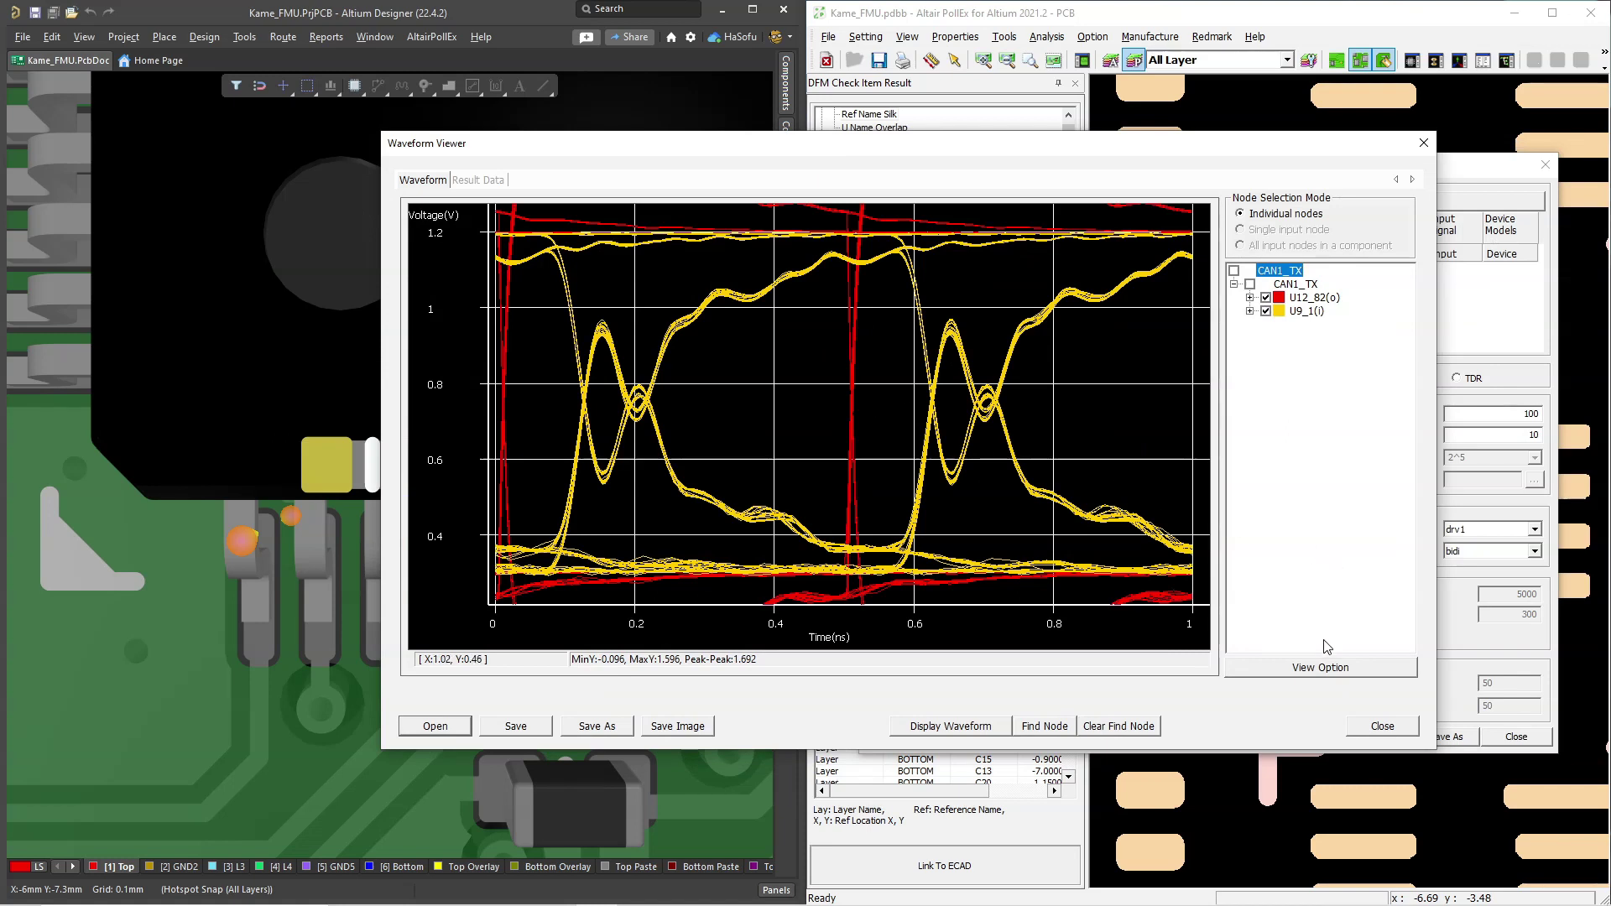
Step: Turn on the 0.25 V eye mask at the eye centre, check the eye, and close the viewer
click(1321, 667)
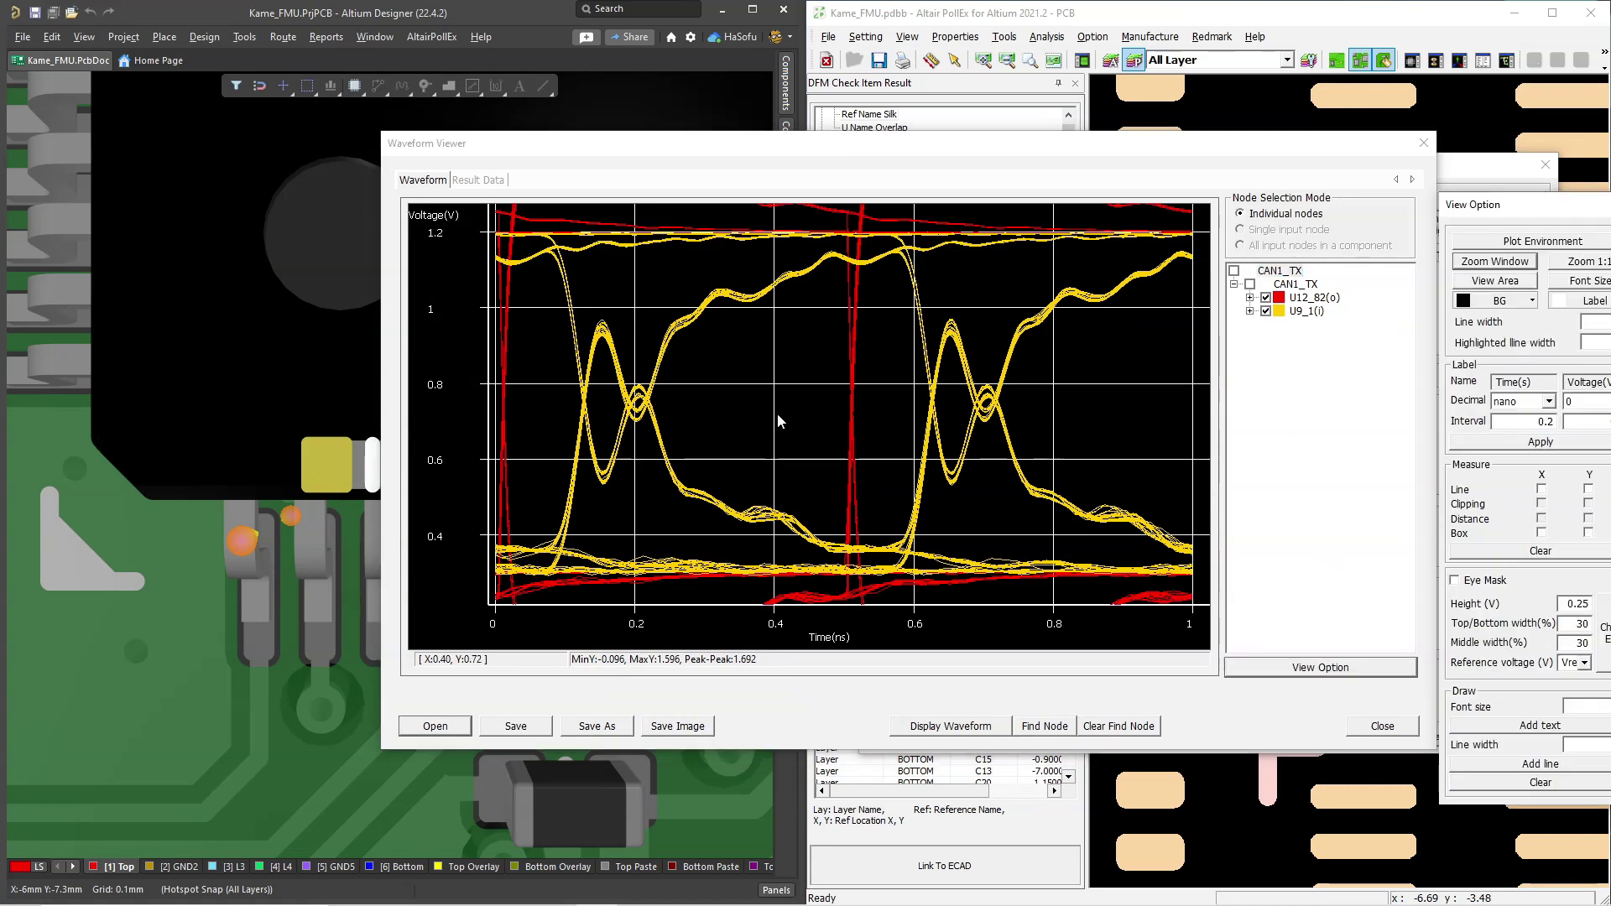
click(1482, 581)
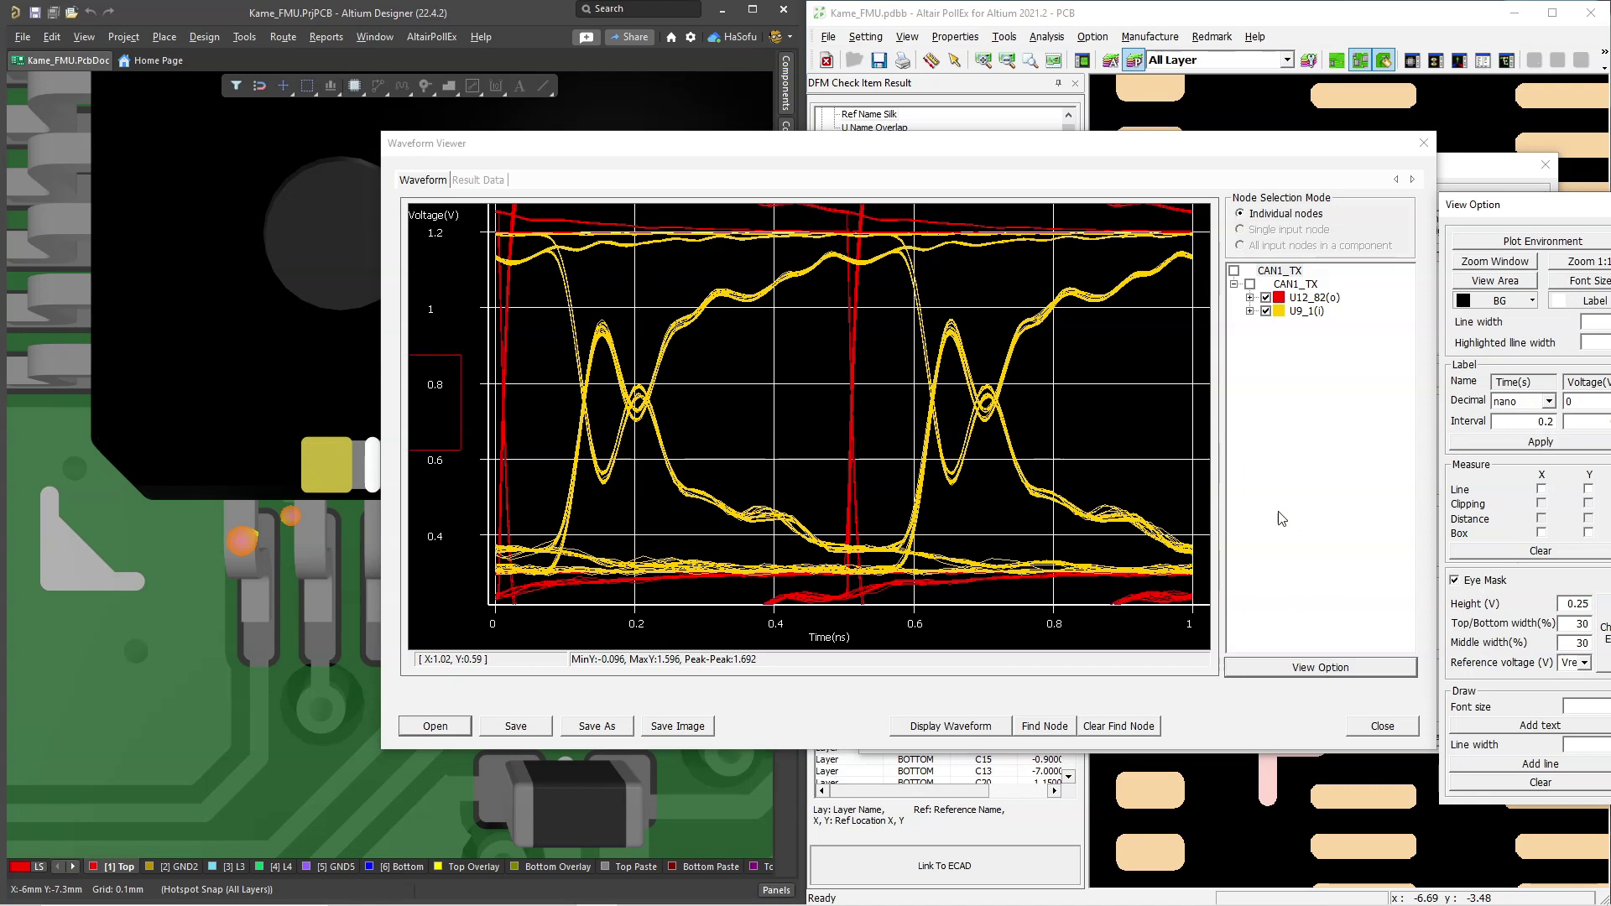
click(779, 423)
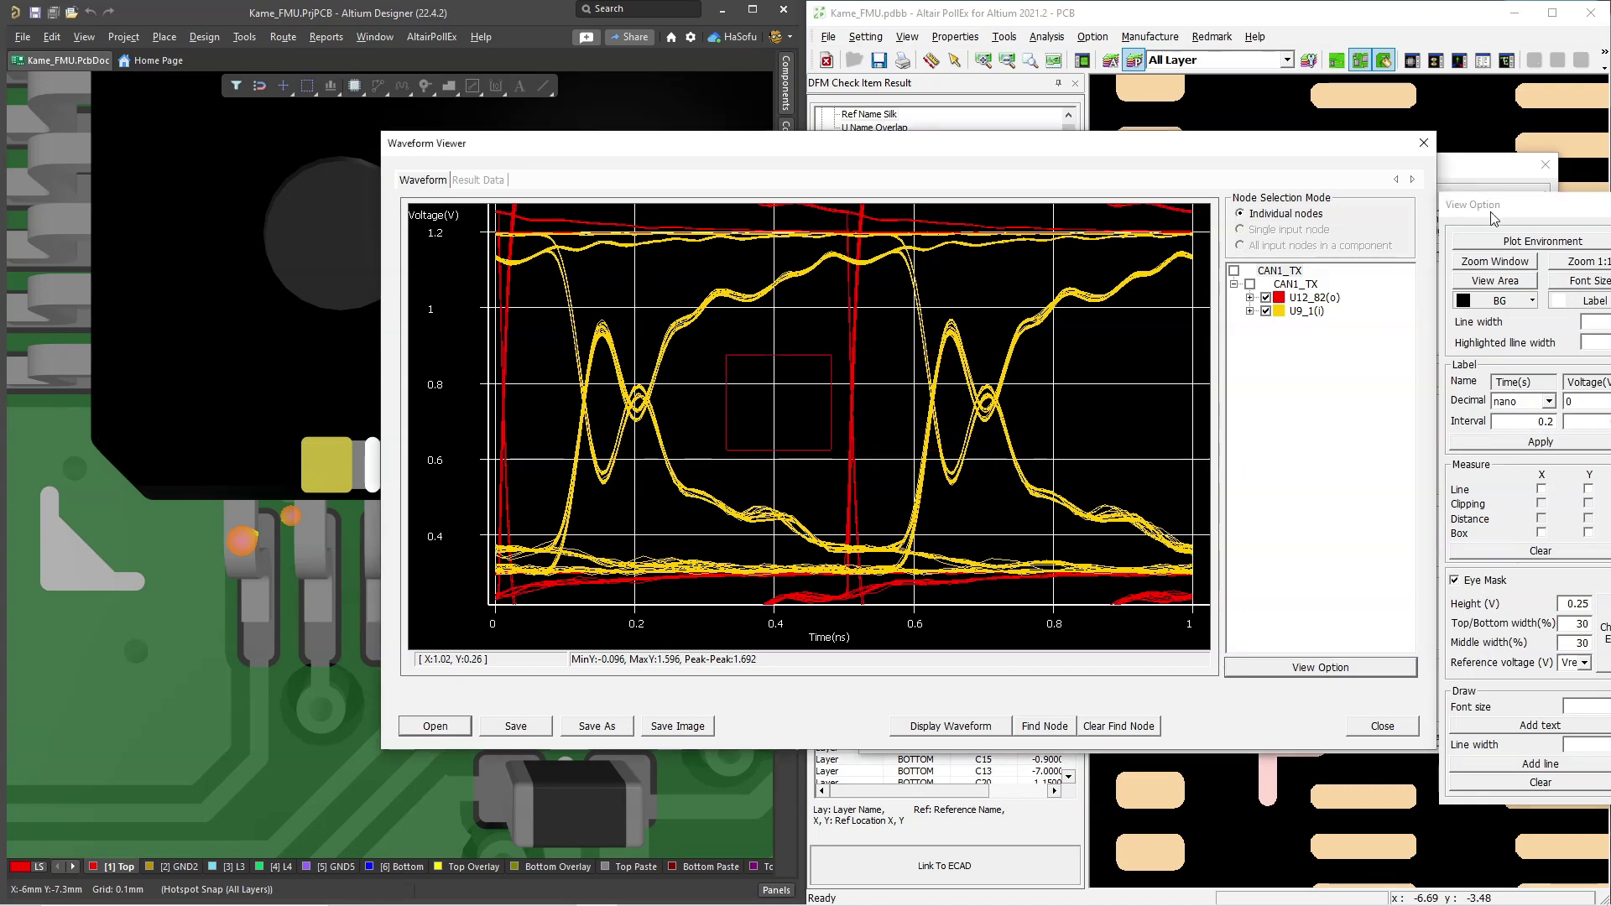
drag(1494, 218, 1274, 224)
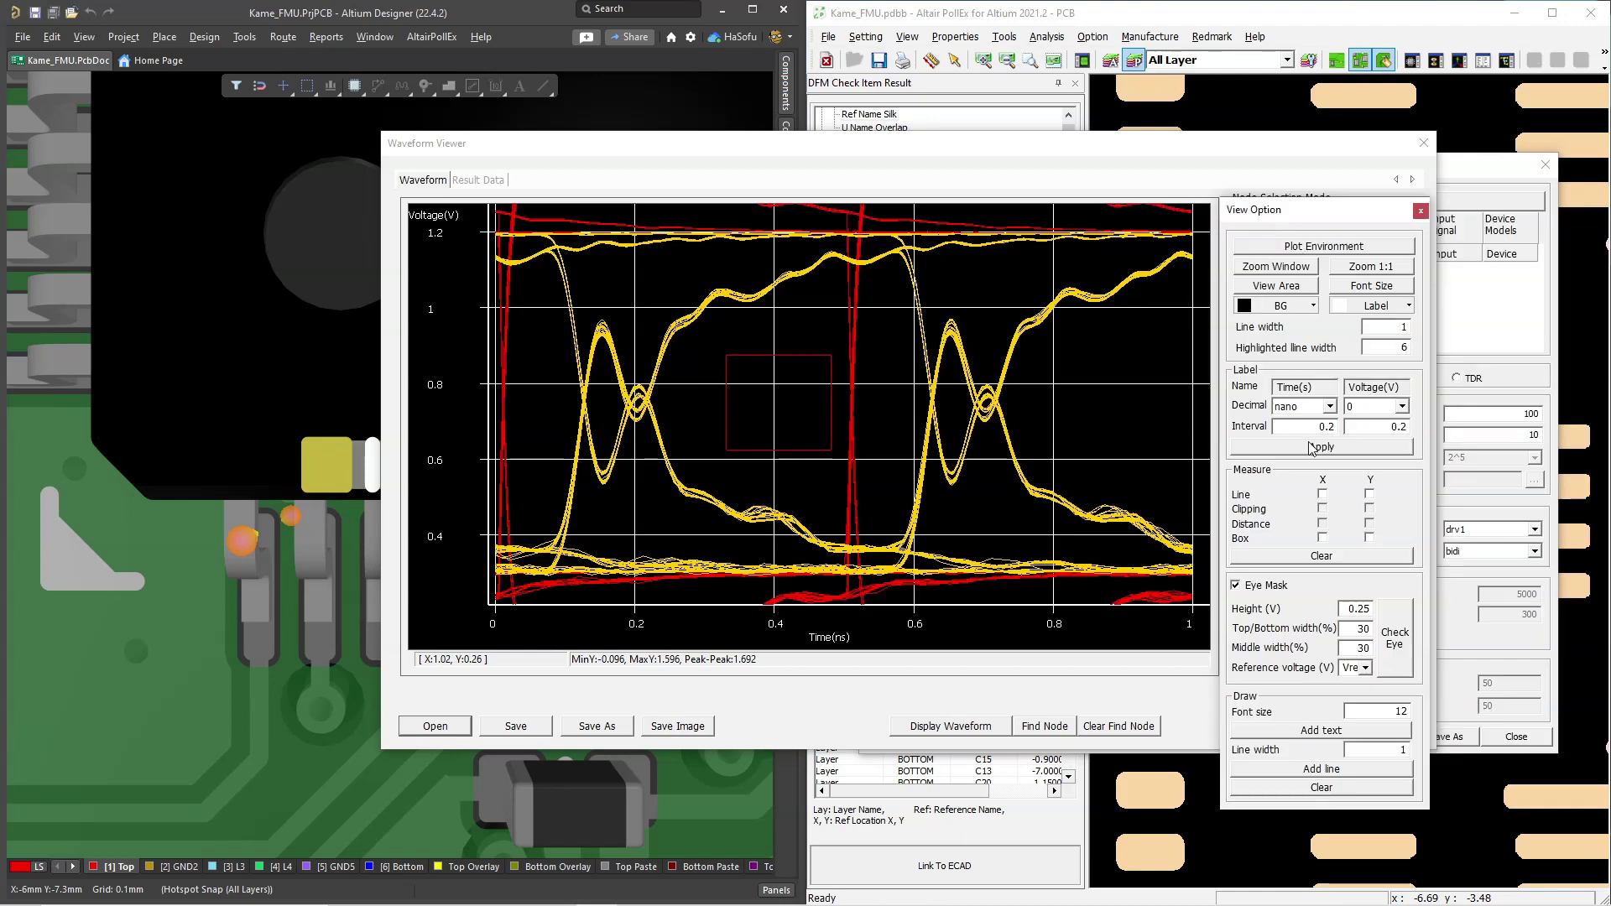
click(1392, 659)
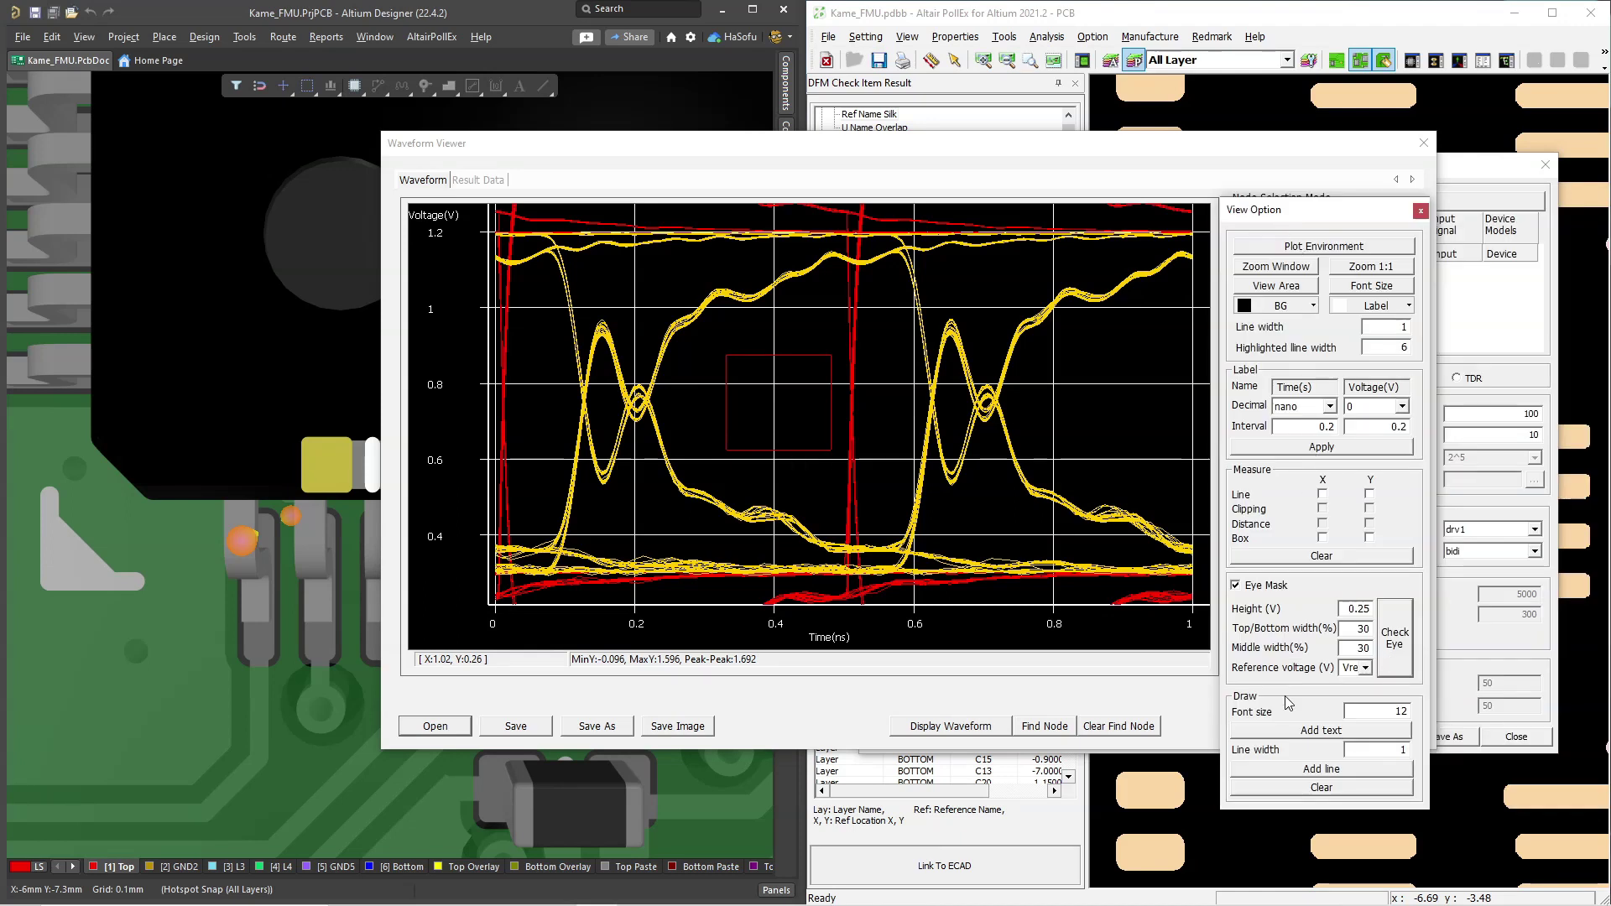
click(1420, 211)
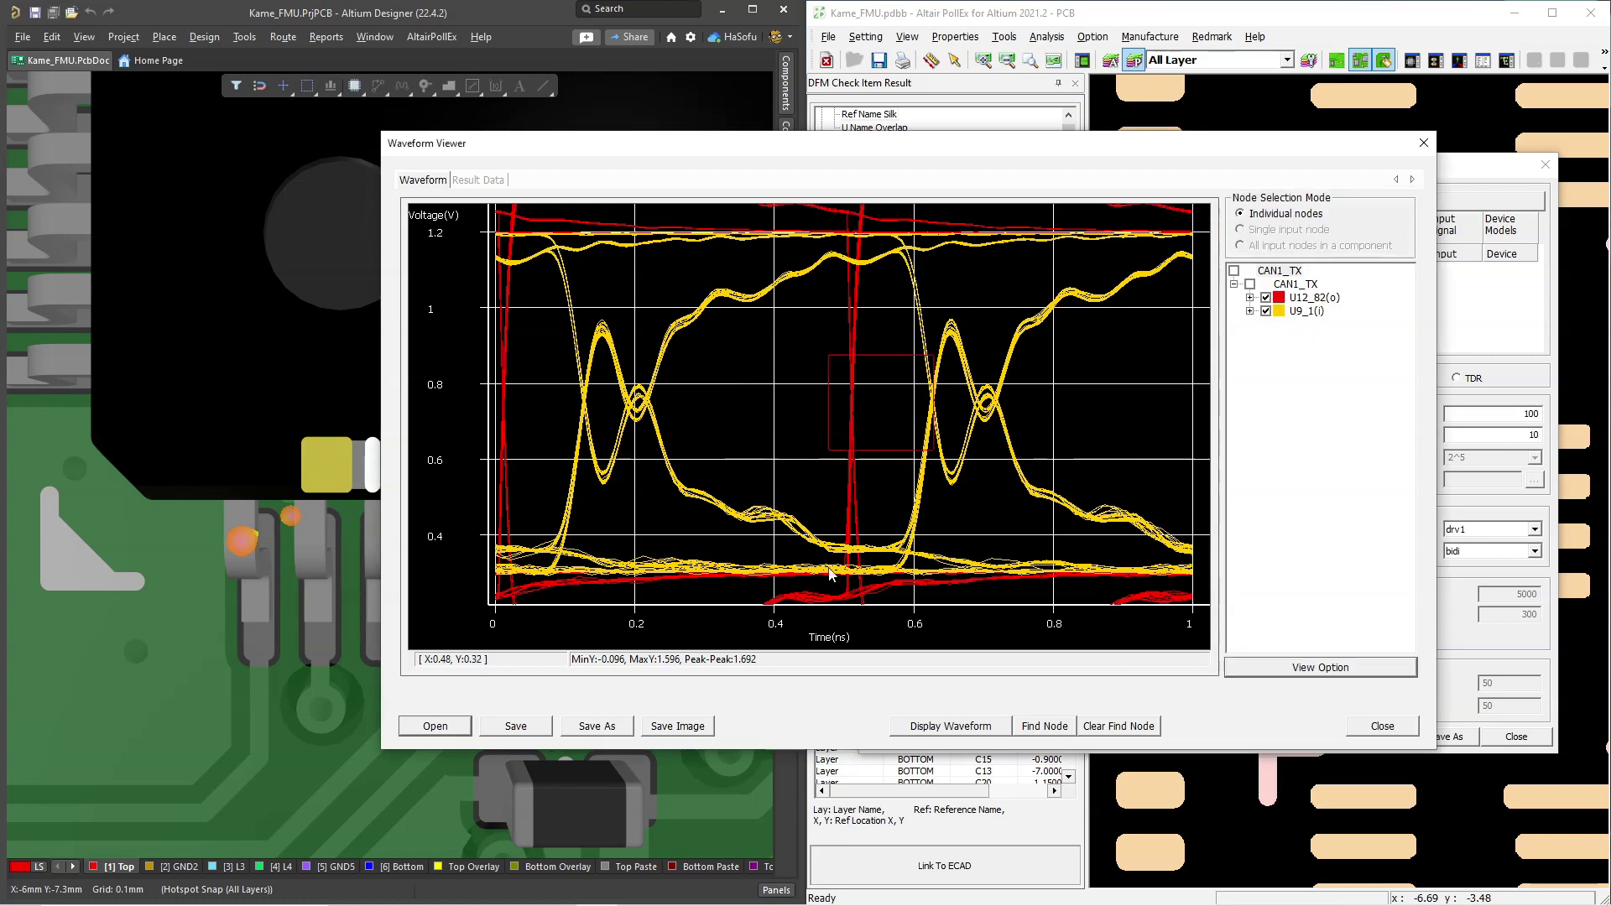
click(1376, 726)
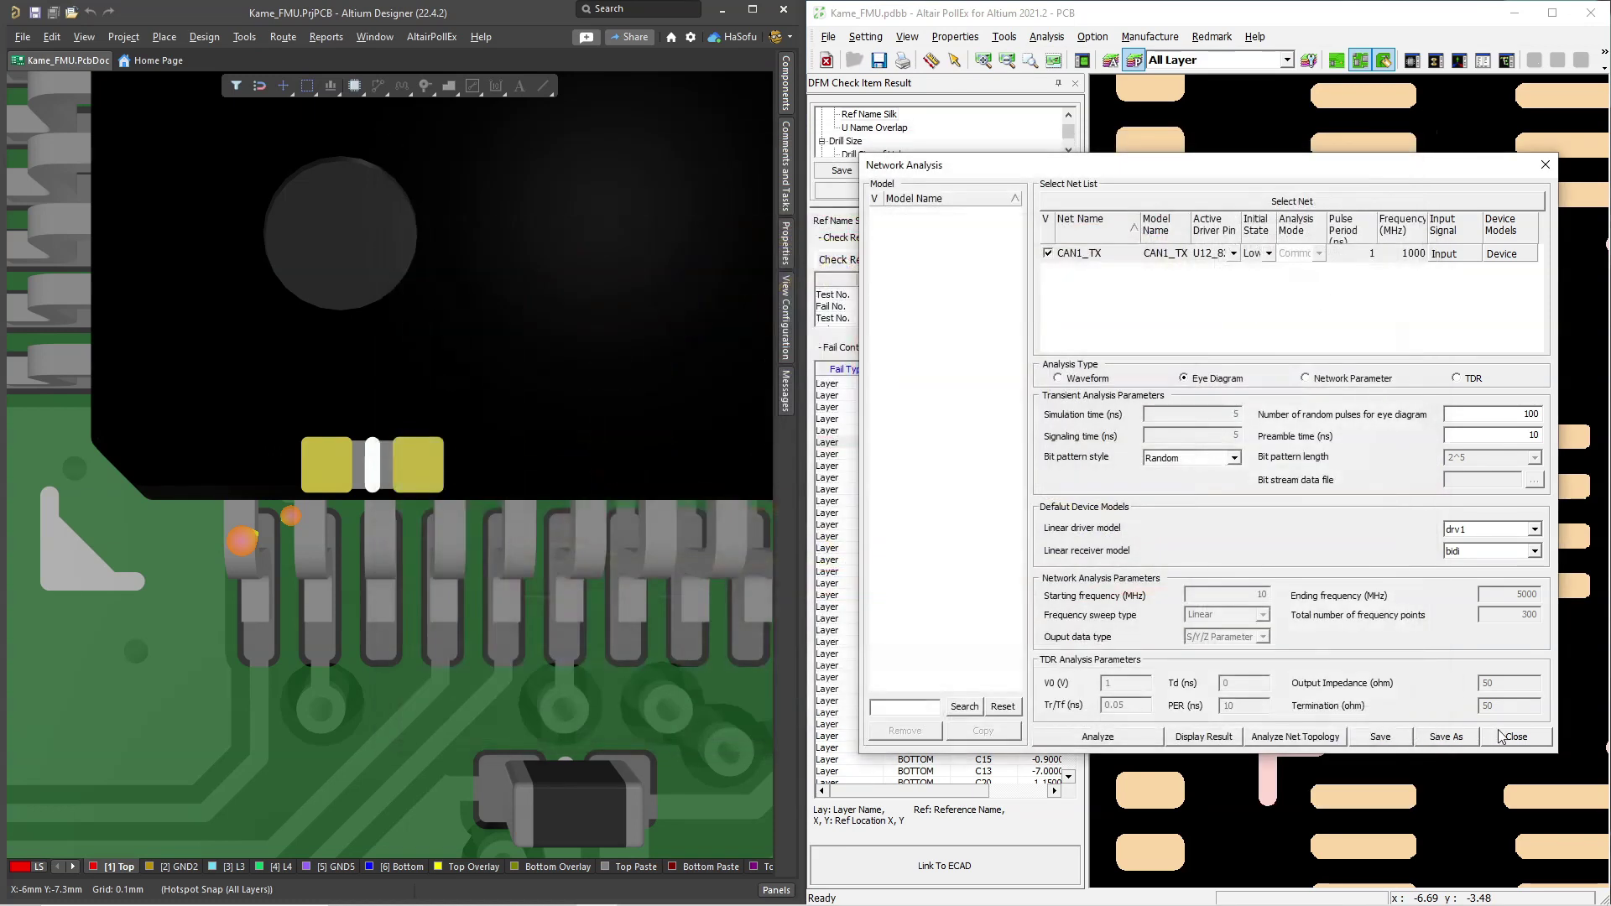
Step: Close Network Analysis and open CMP-001-00073-2's properties, leaving Package Type Undefined
click(1502, 736)
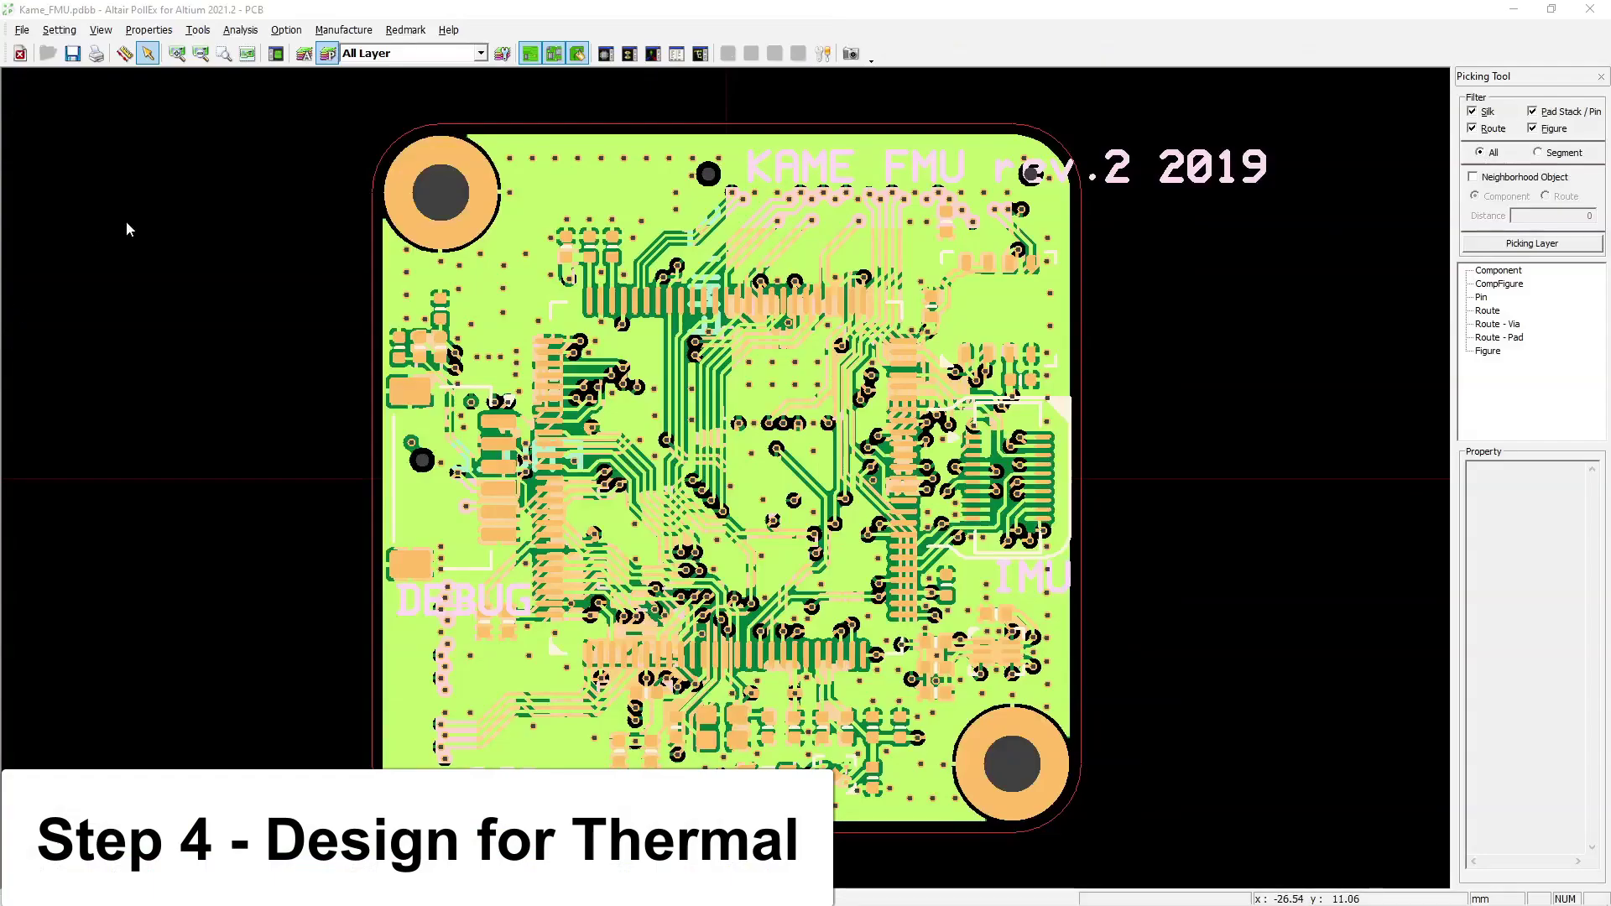
click(149, 30)
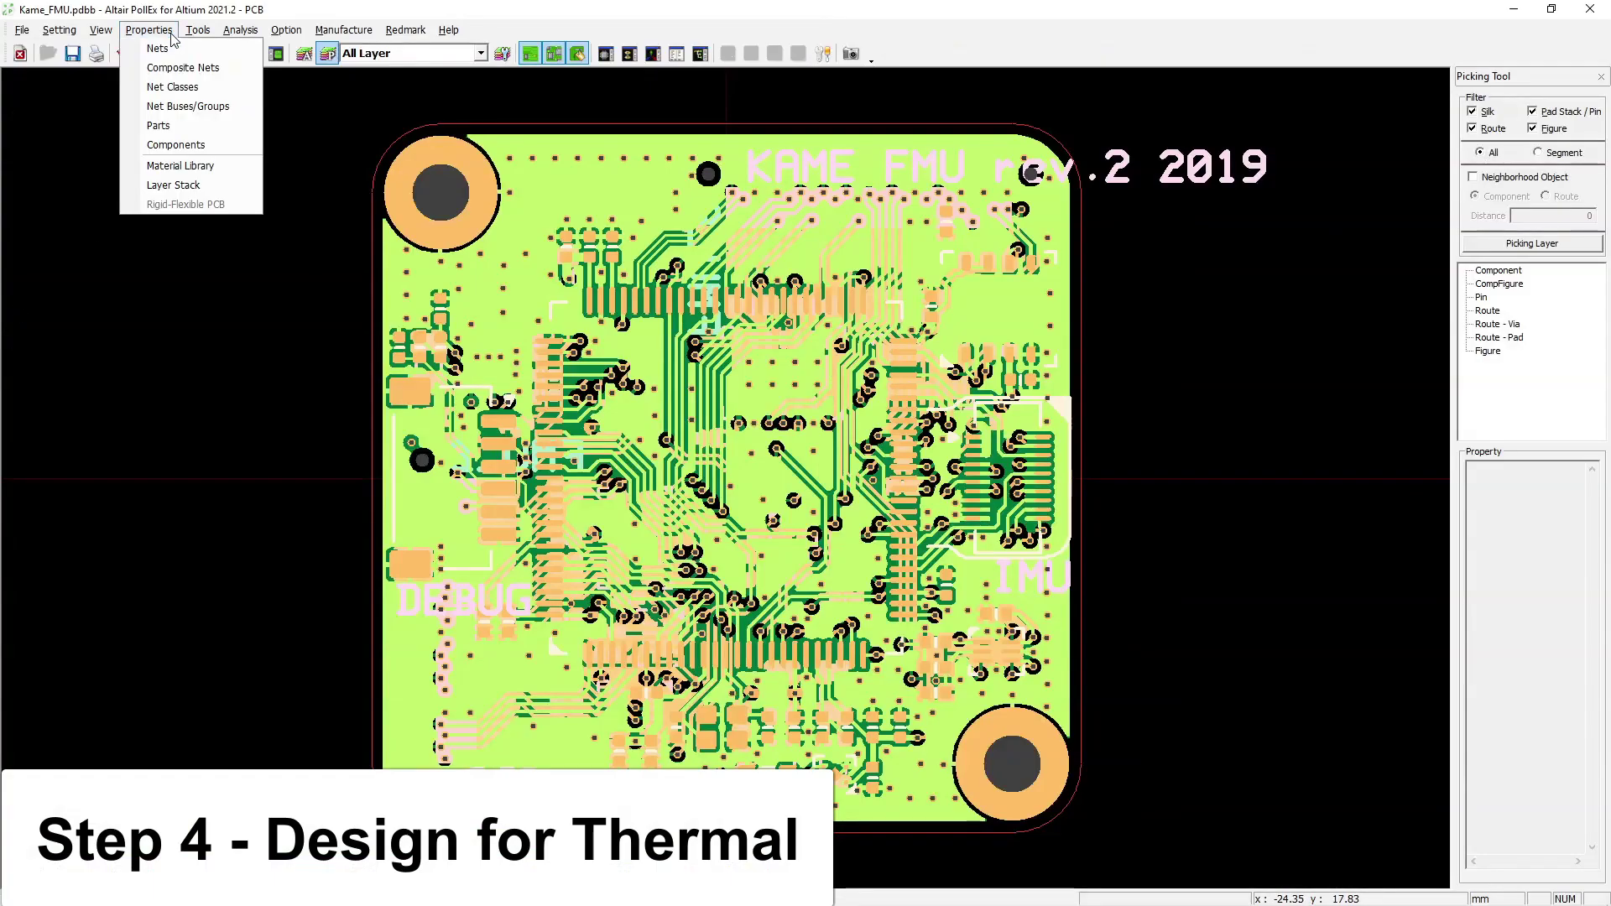
click(216, 152)
double_click(681, 362)
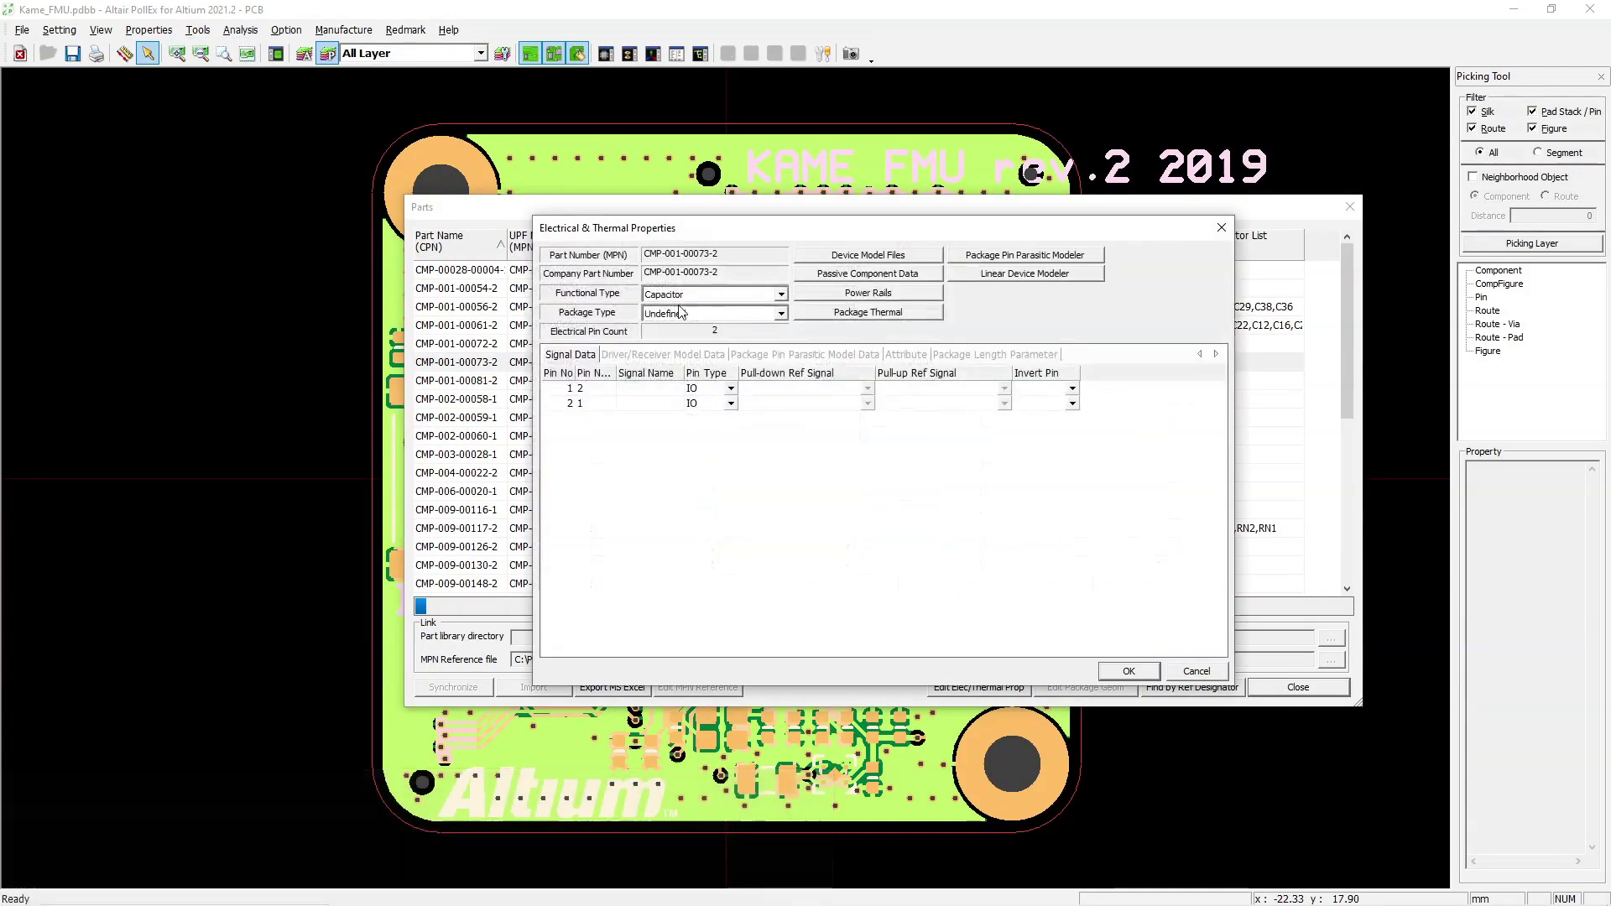
click(780, 319)
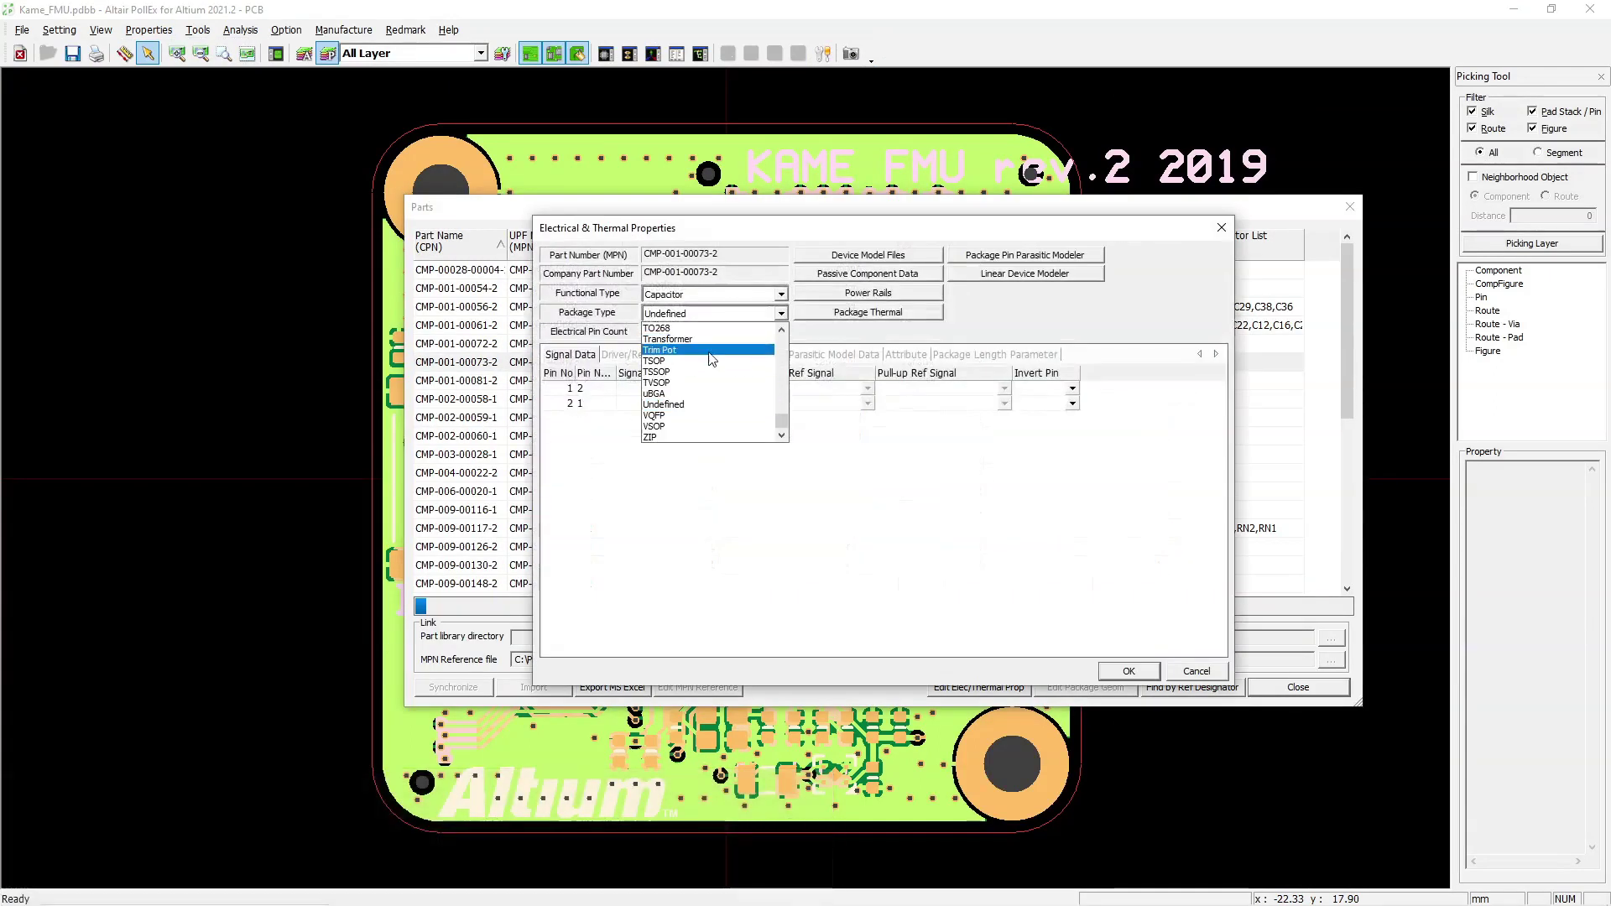
scroll(724, 361, up, 2)
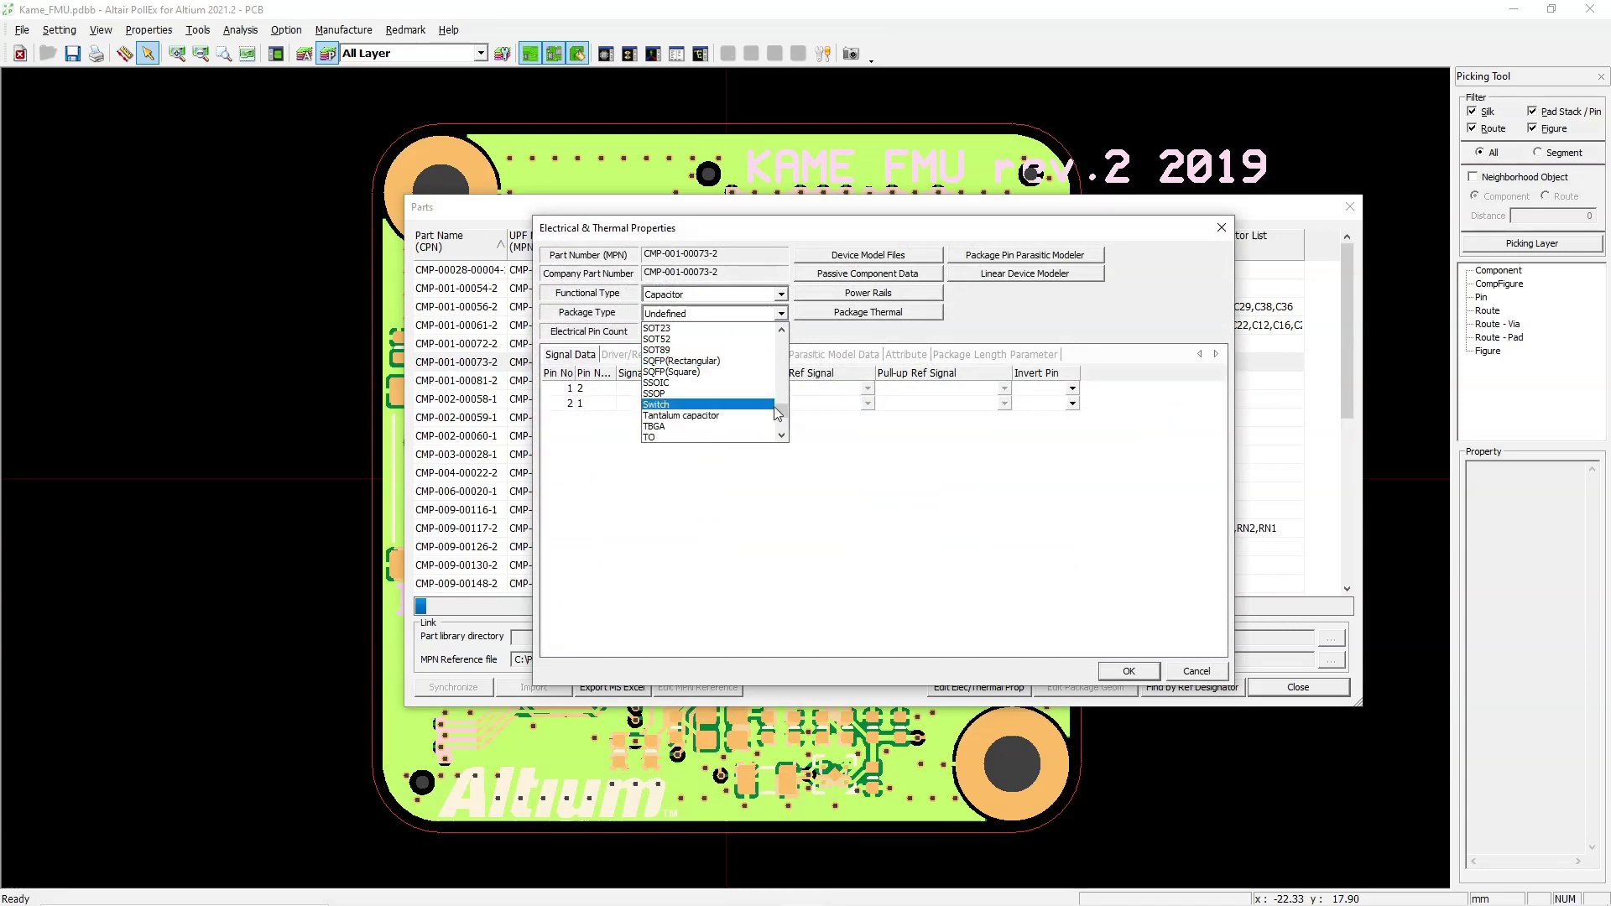
click(713, 410)
click(592, 390)
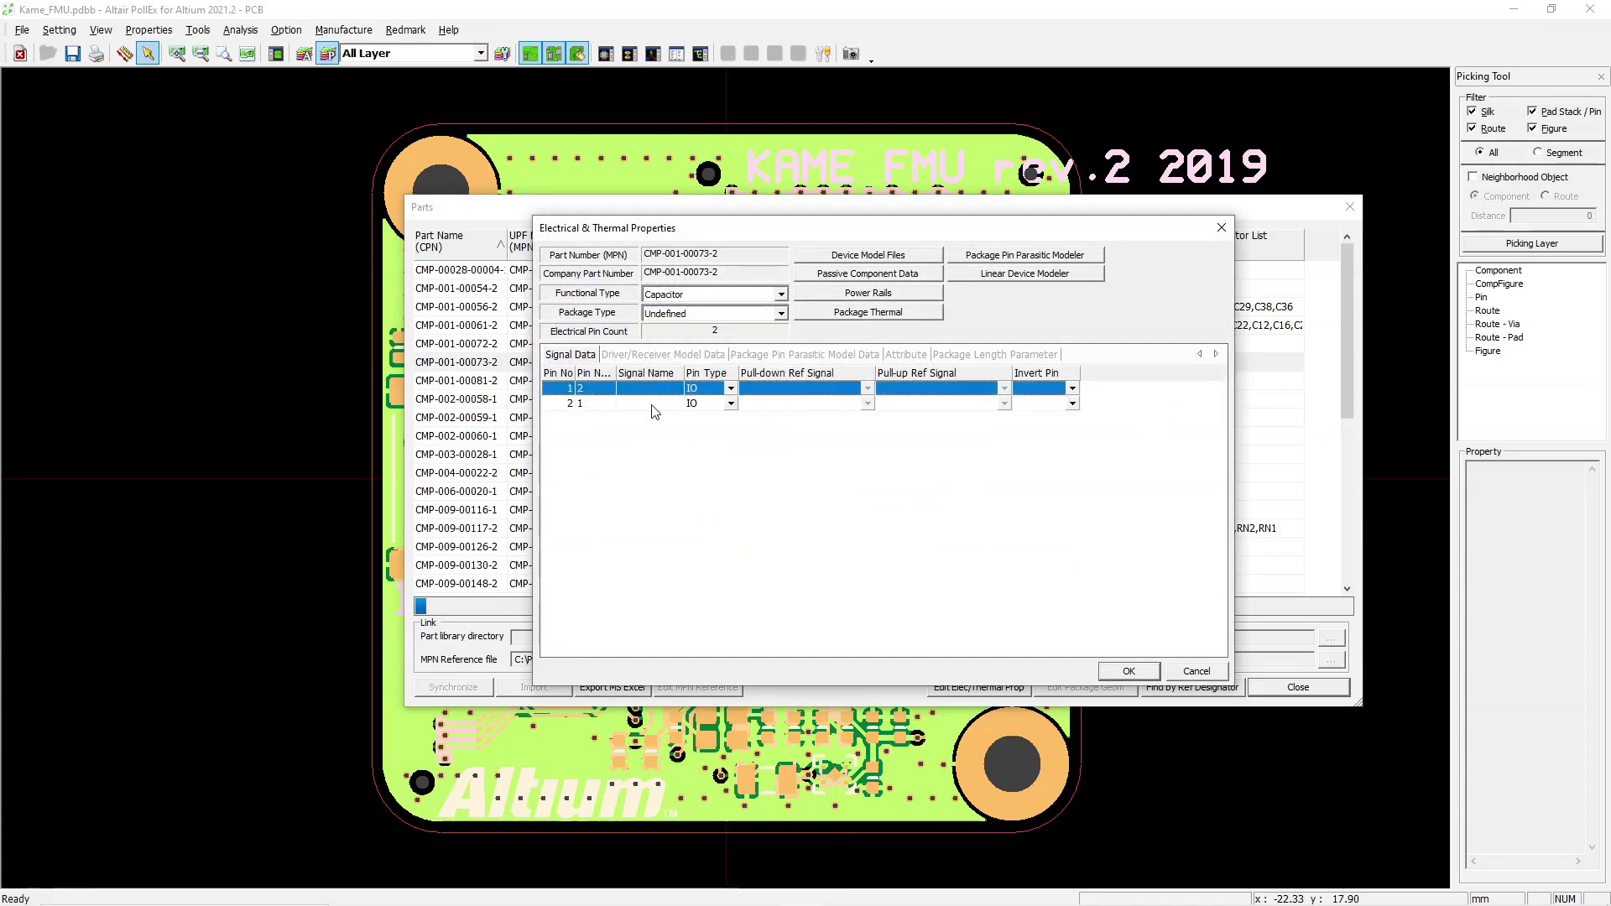
key(Tab)
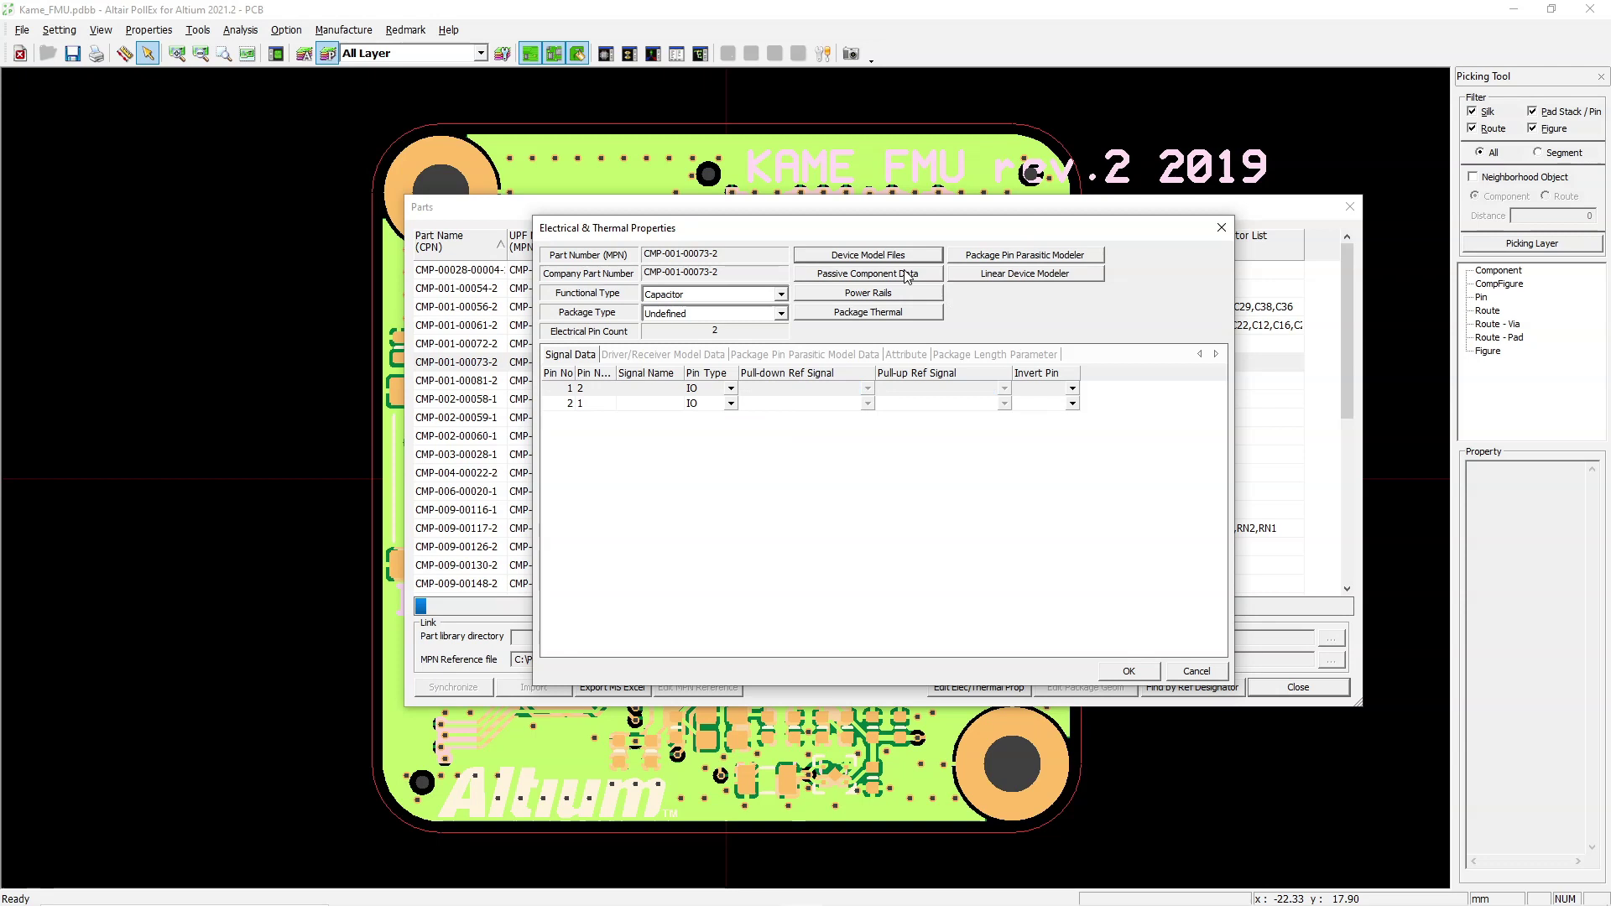
Step: Browse the part's device model files without adding an IBIS model, then close all part dialogs
click(904, 257)
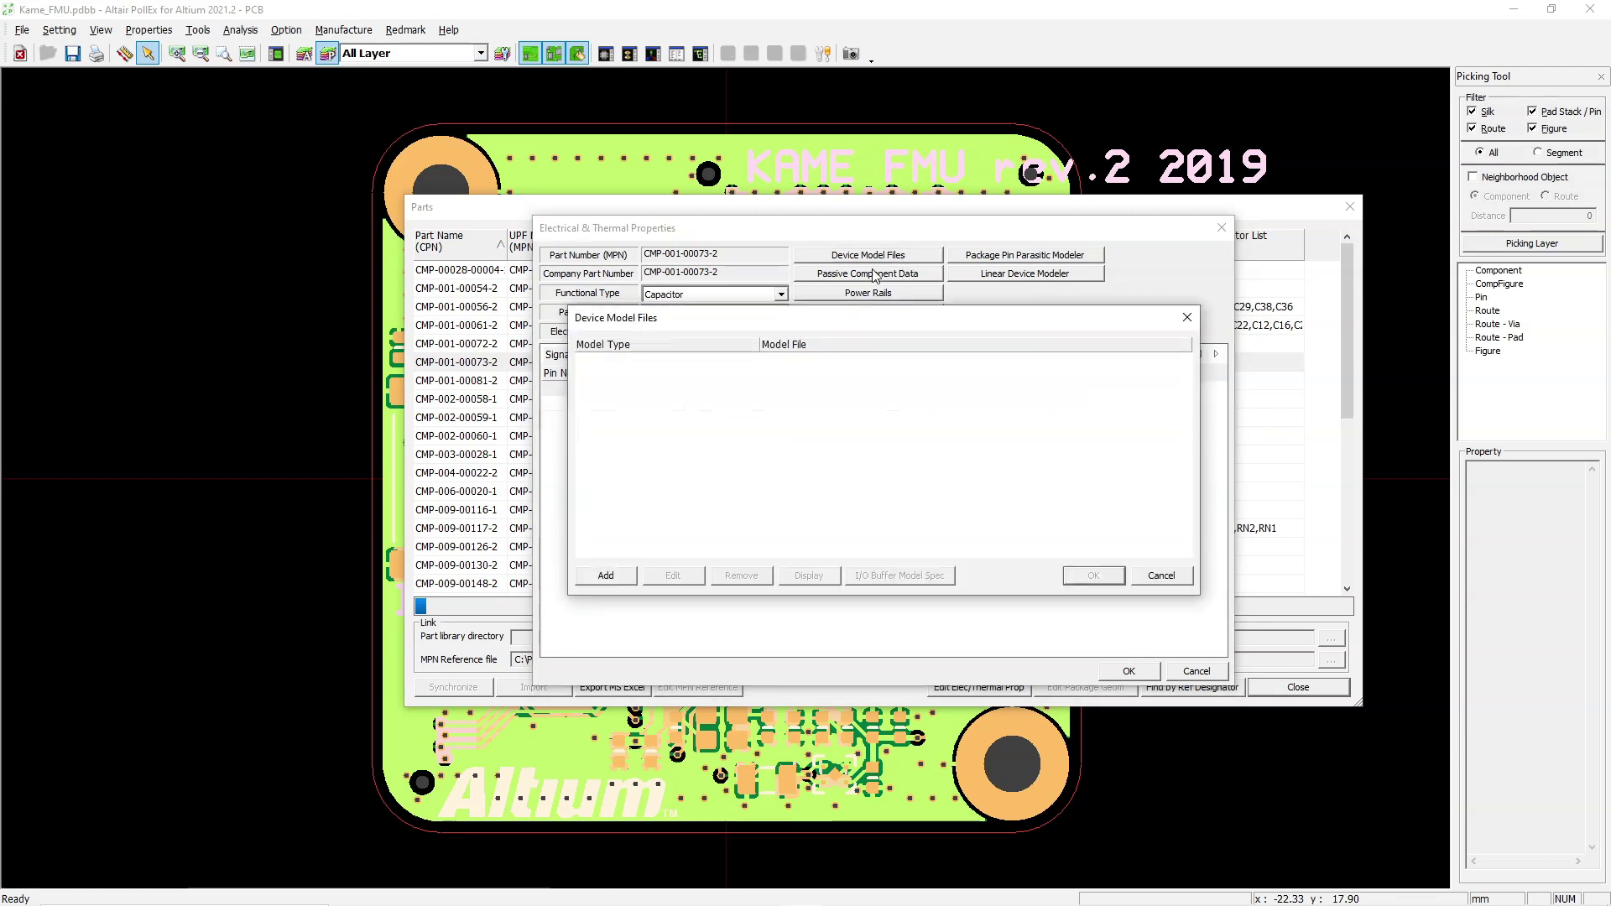
click(605, 575)
click(917, 439)
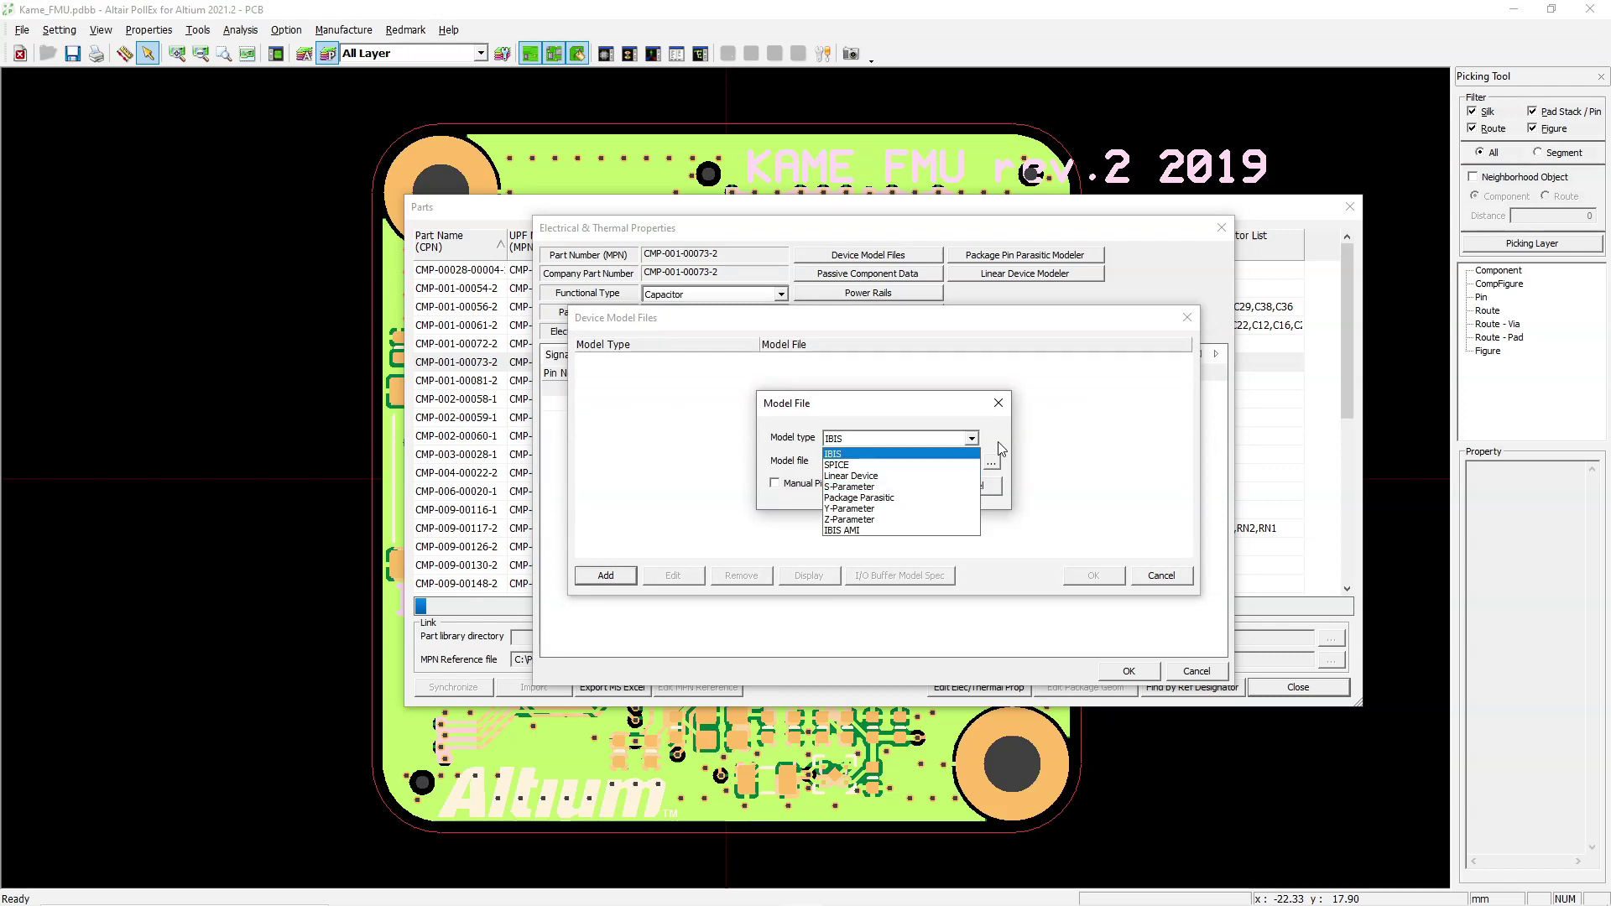
click(864, 454)
click(994, 486)
click(1162, 576)
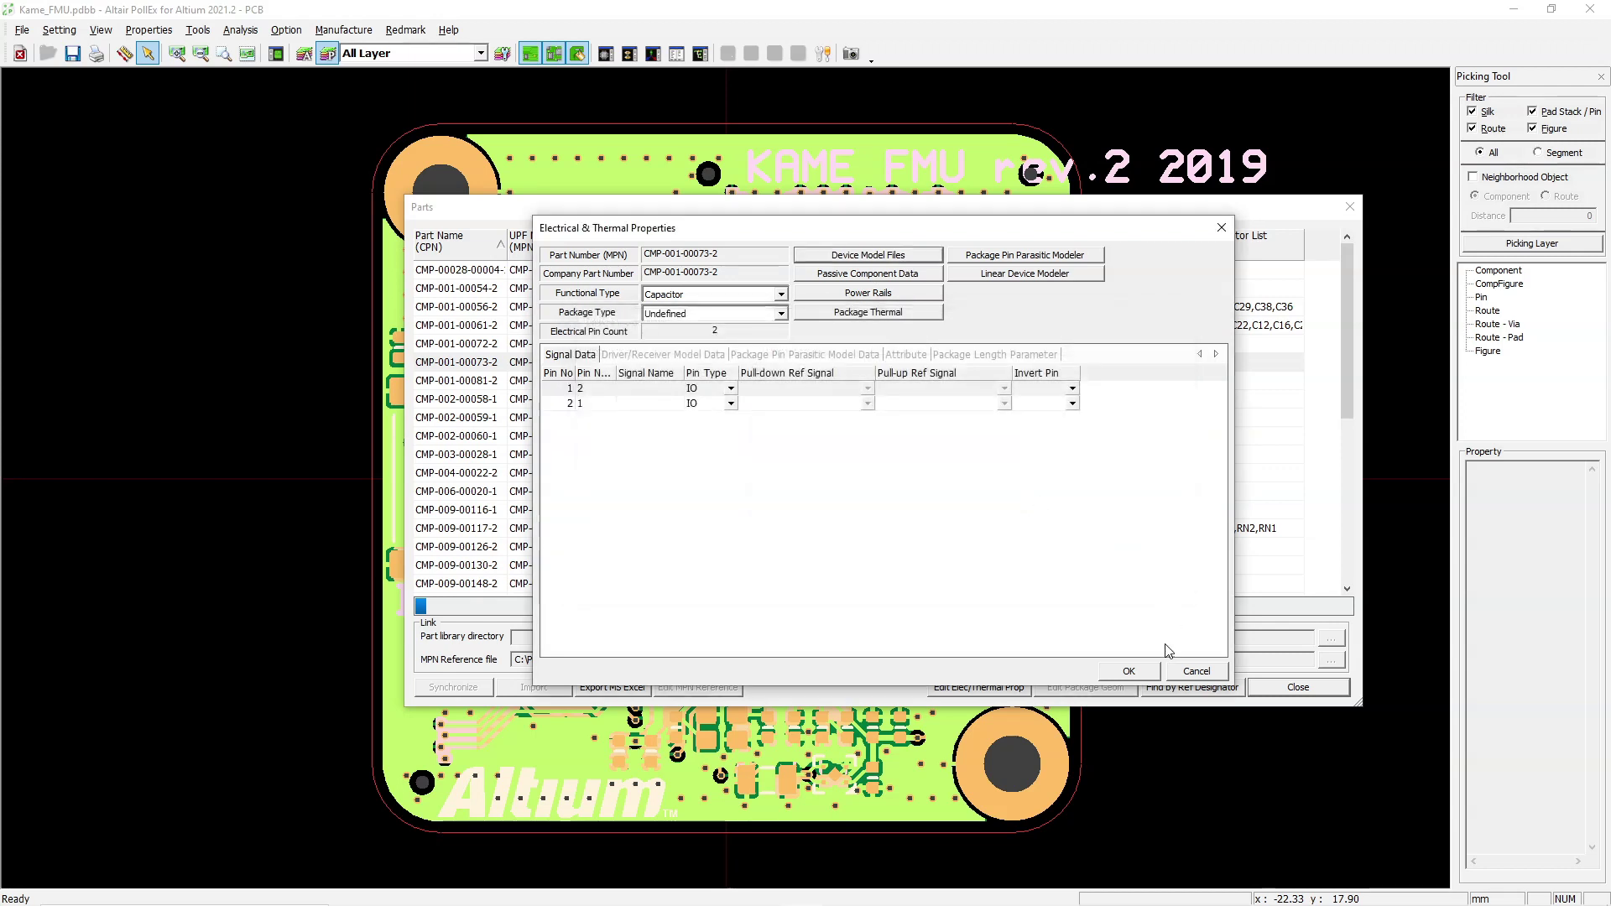
click(1147, 671)
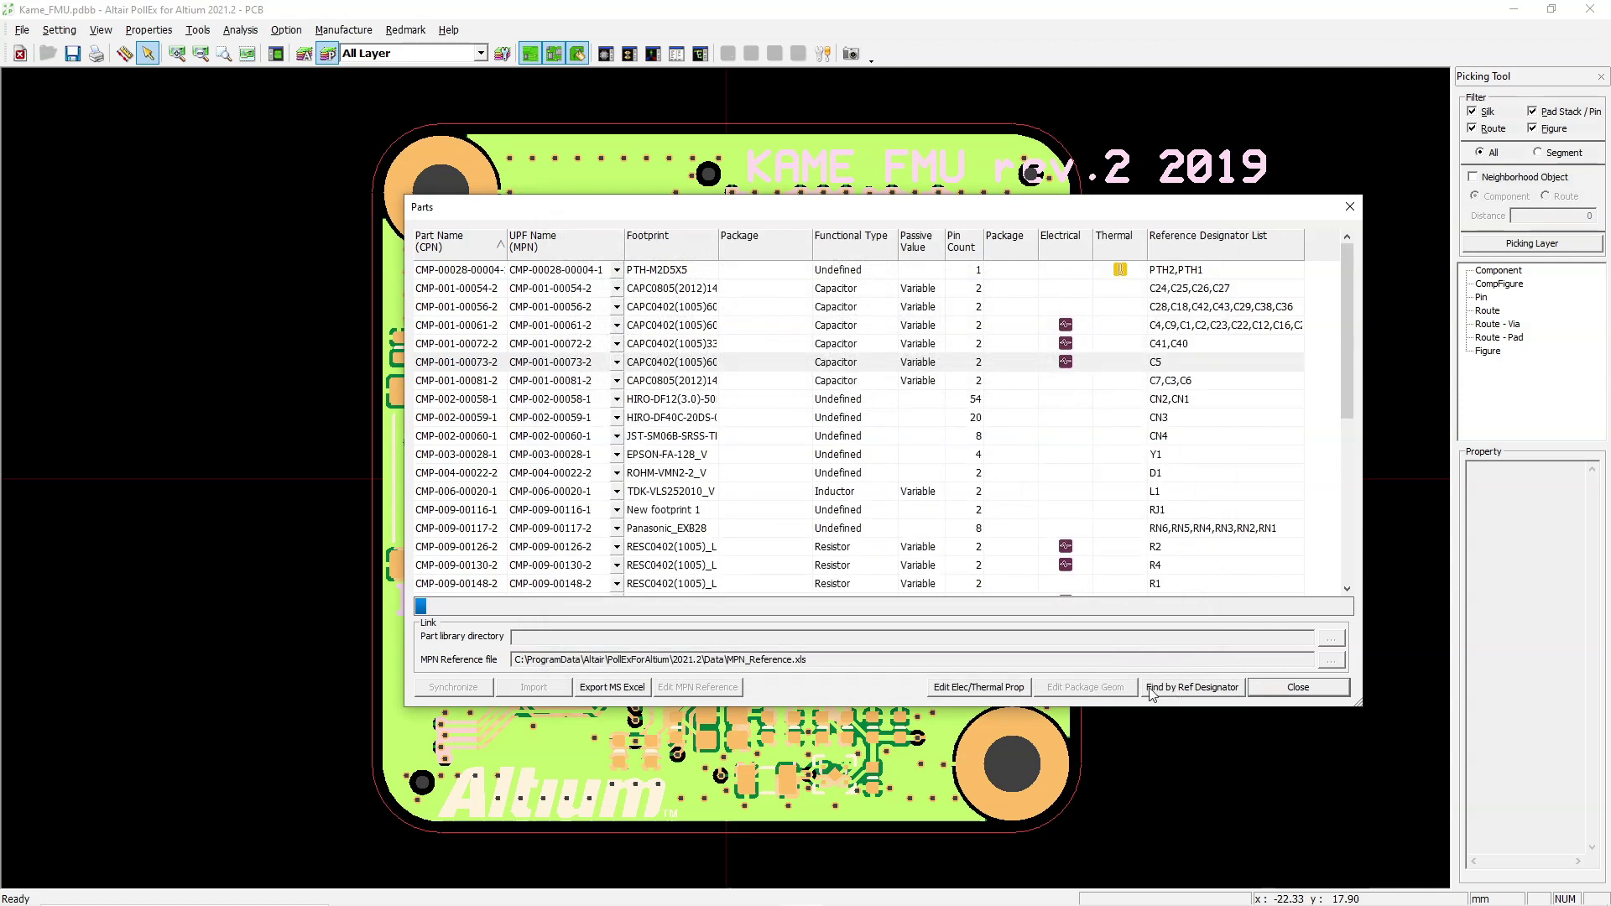
click(1298, 687)
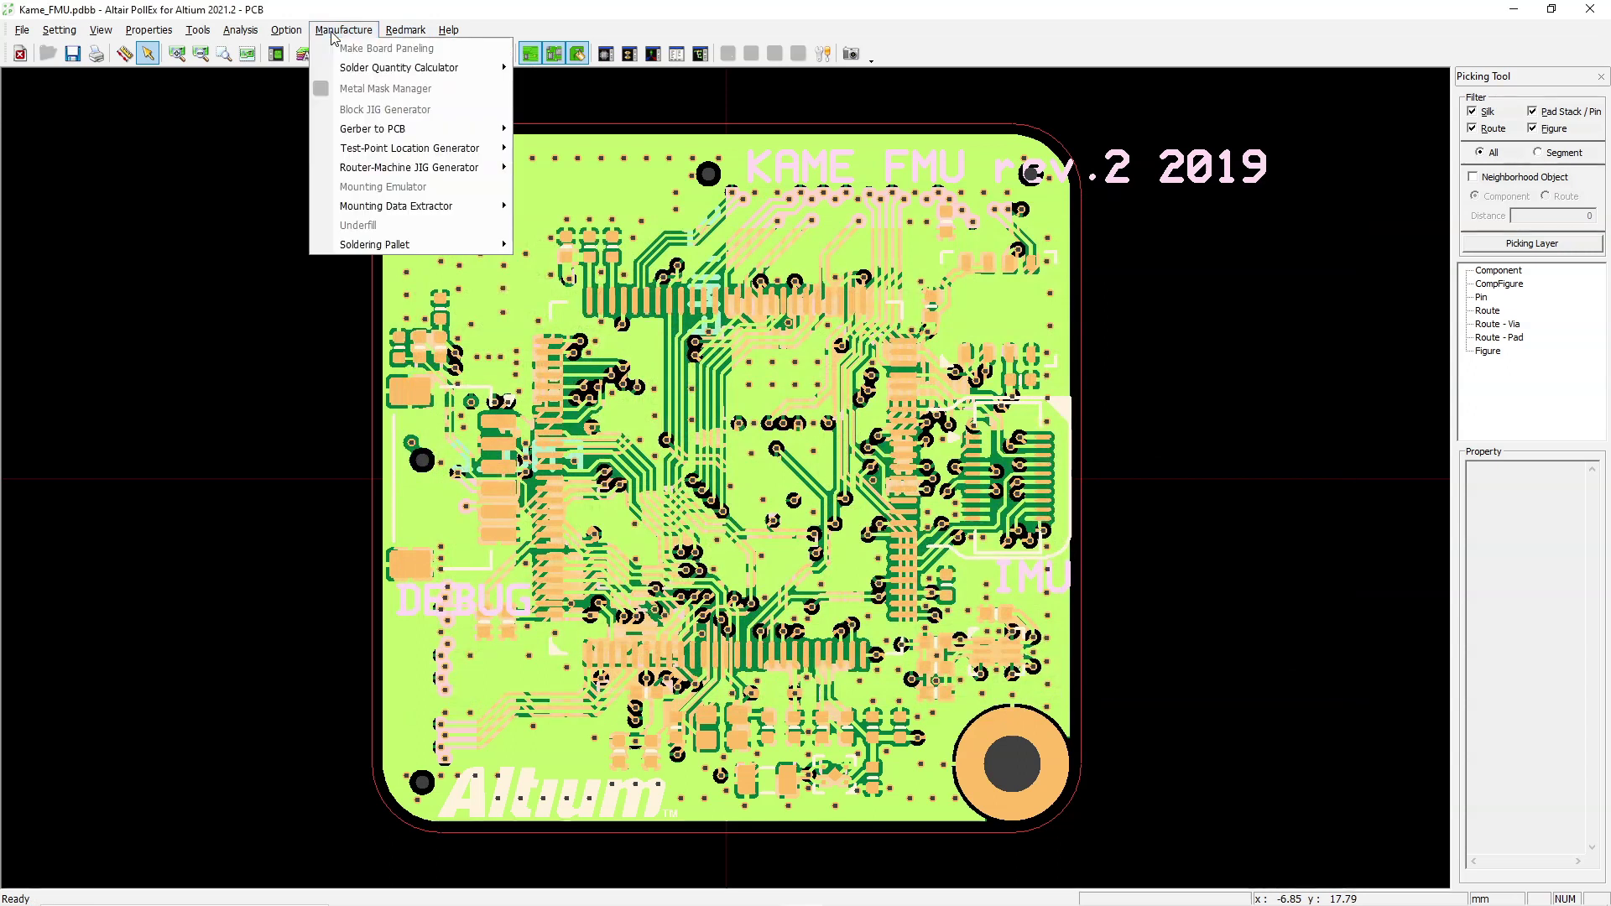
mouse_move(240, 30)
mouse_move(285, 105)
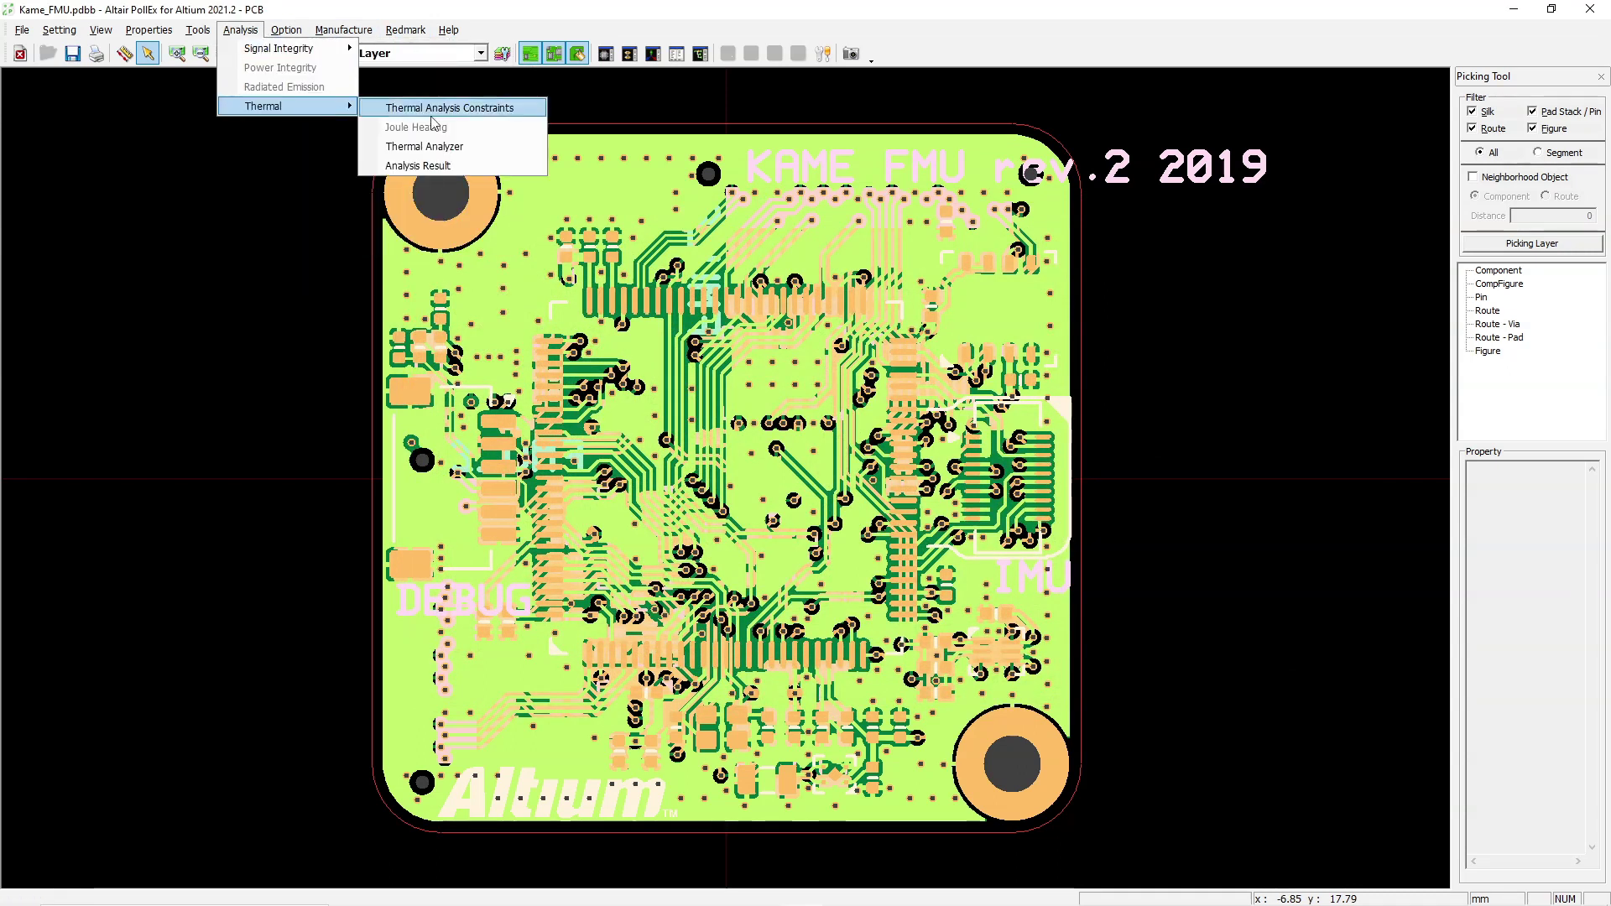
click(470, 107)
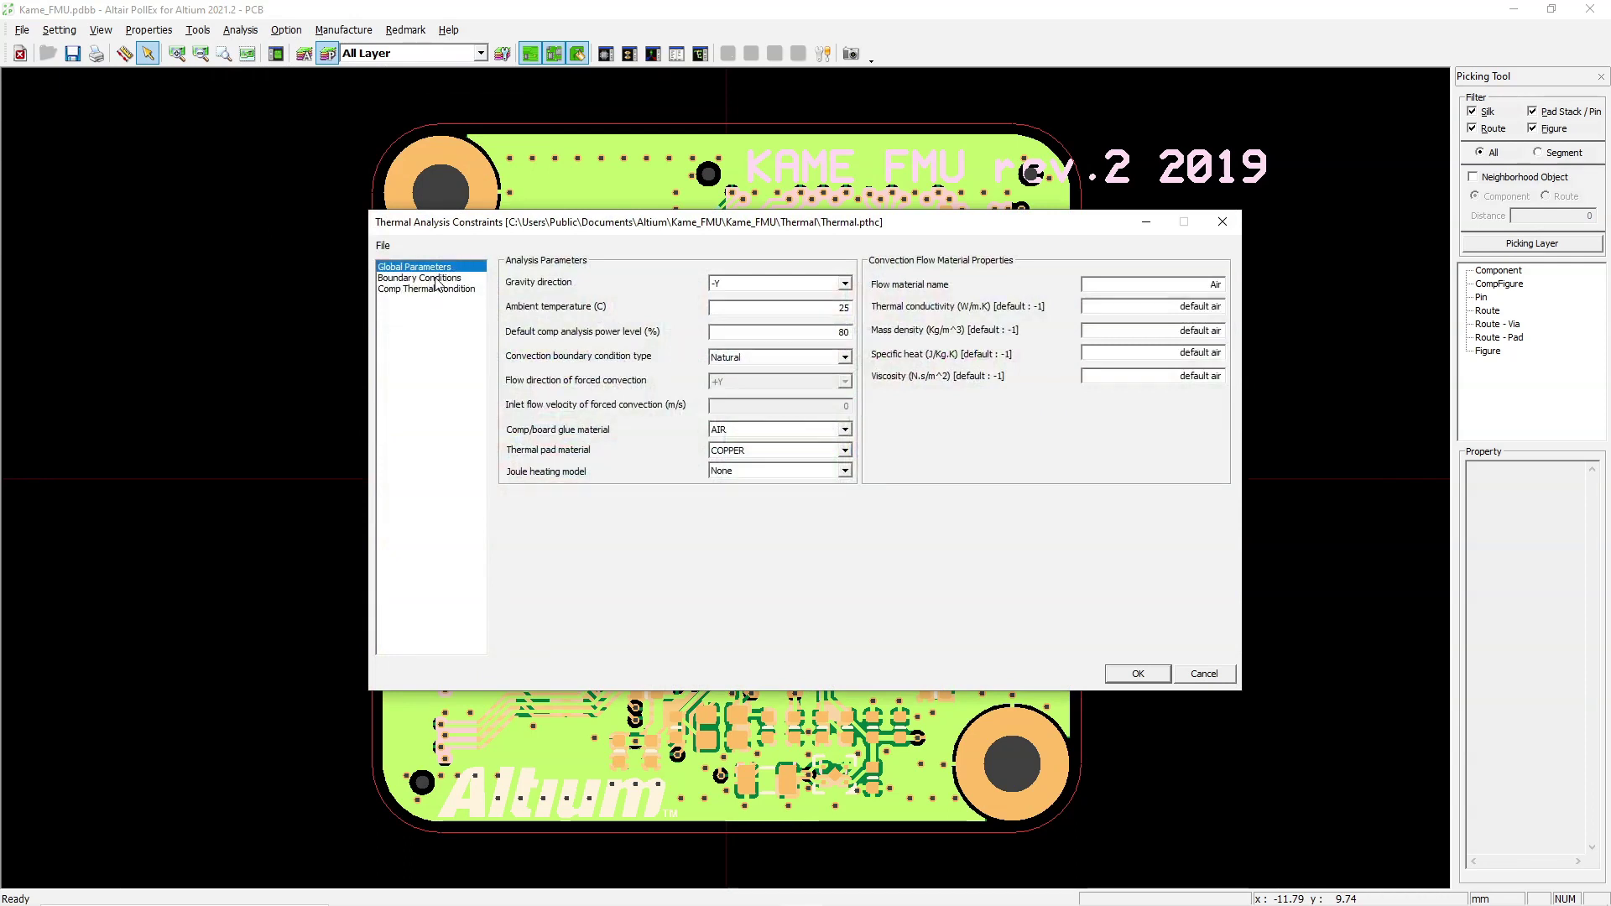
click(453, 277)
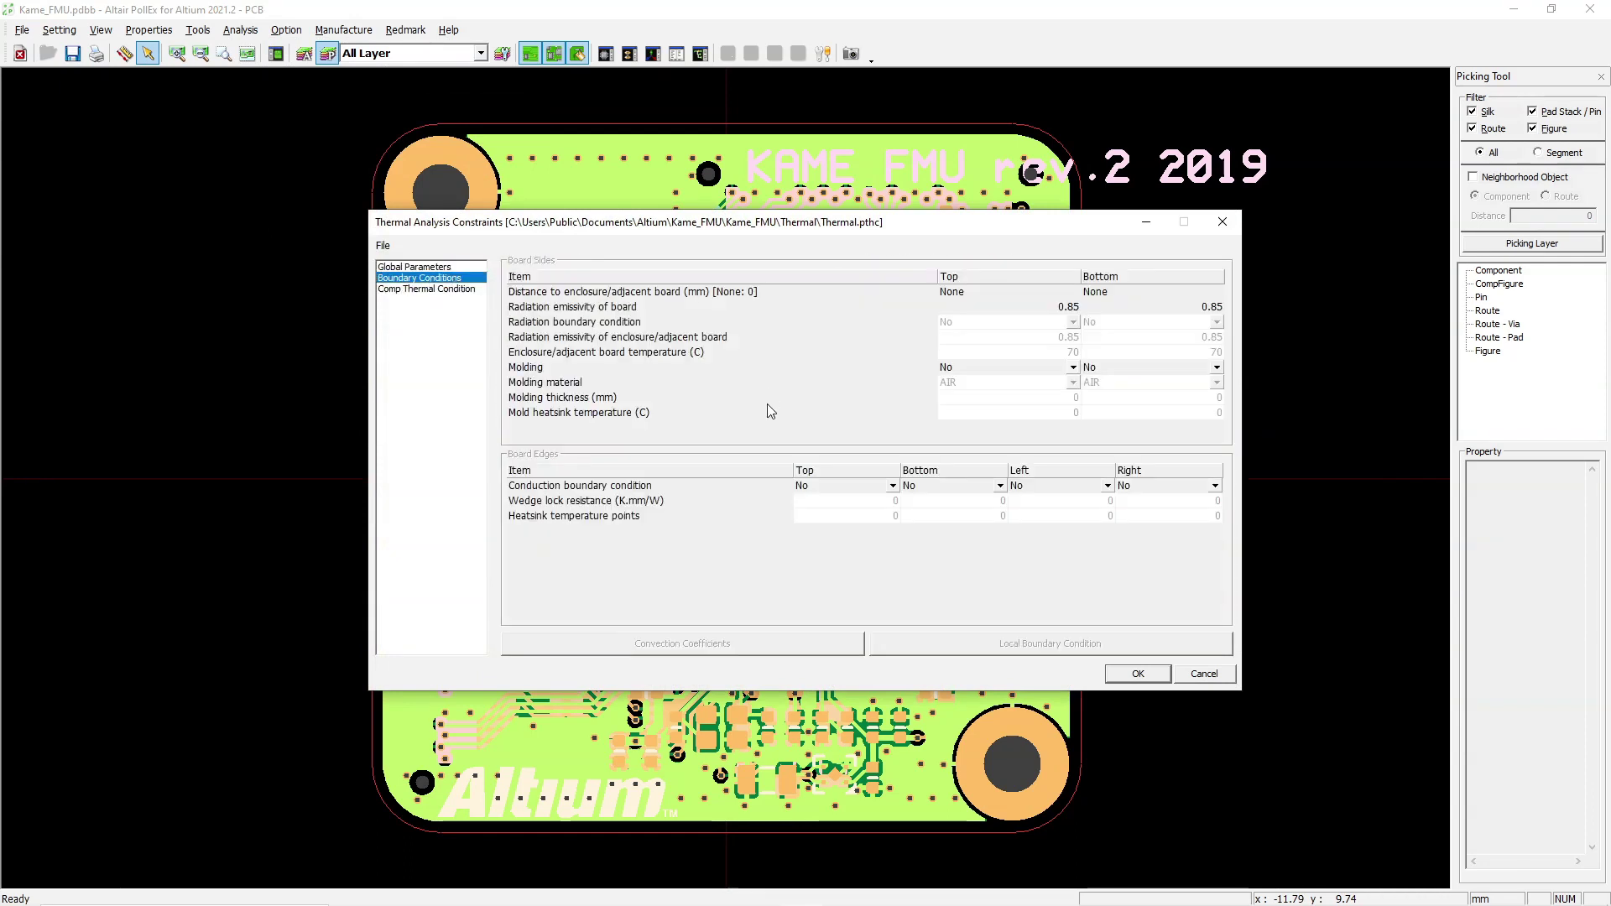
click(451, 289)
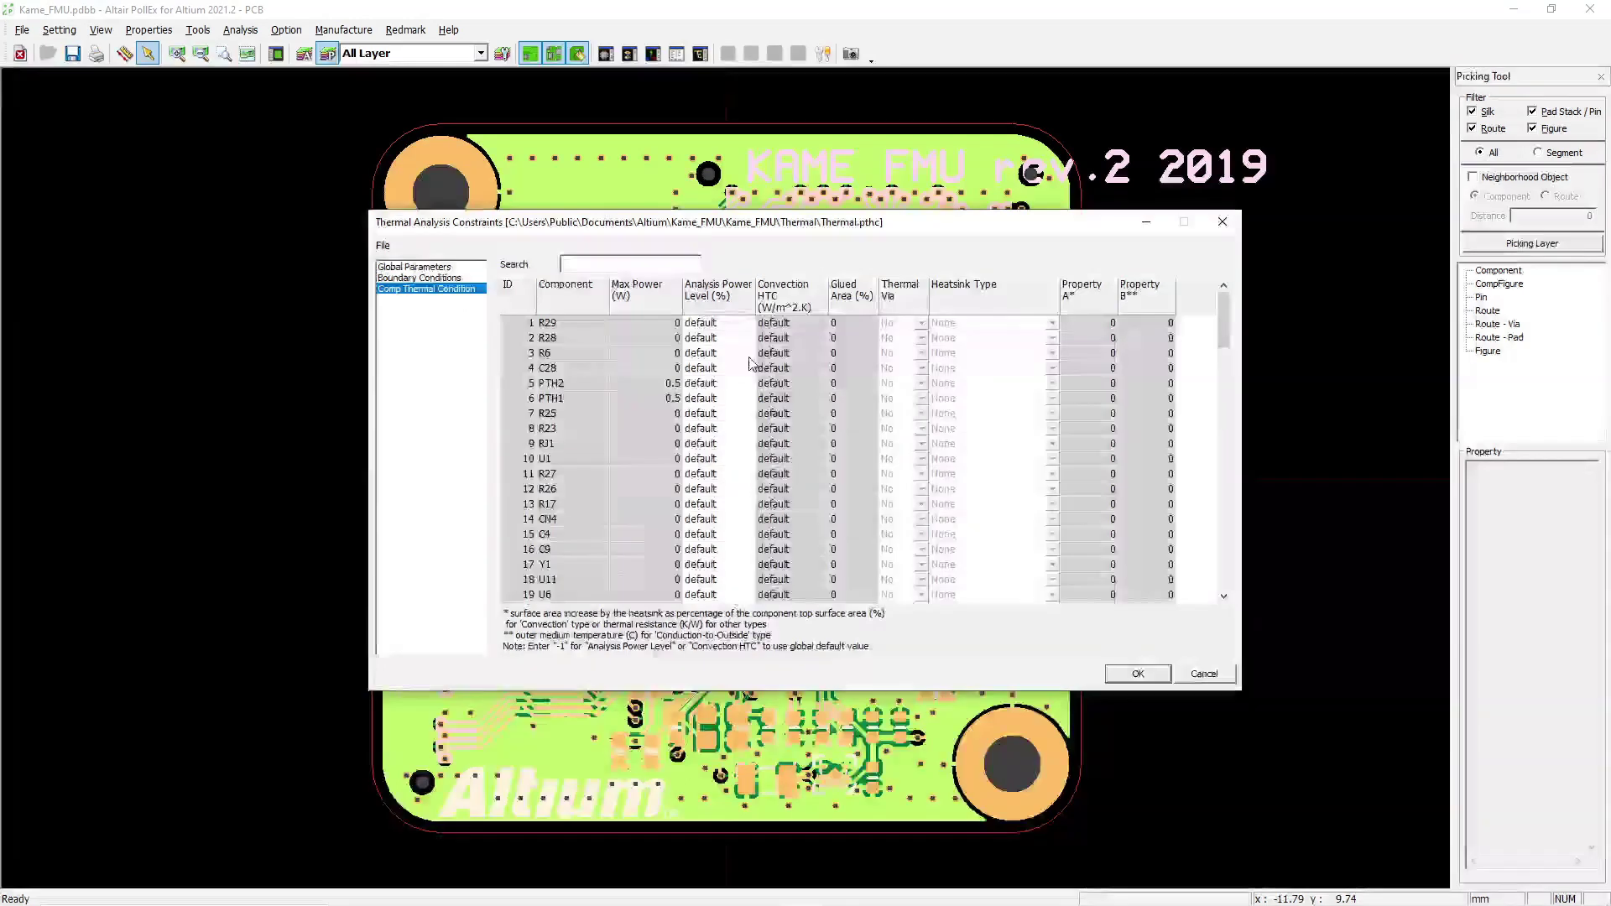
click(1204, 673)
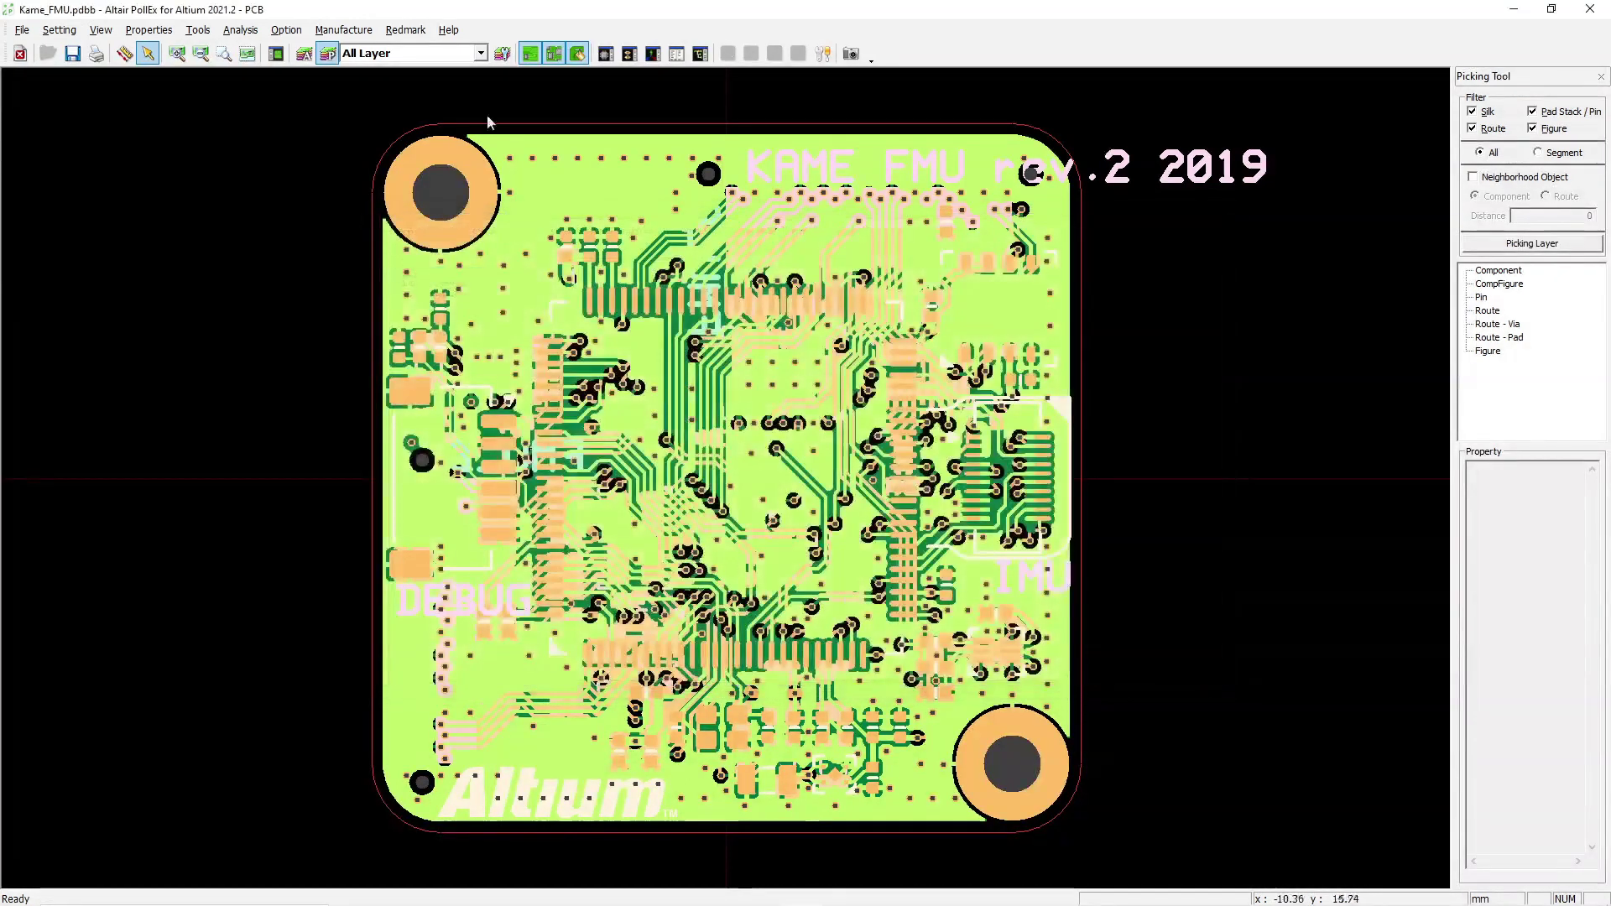
Step: Run the thermal analysis and start moving components on the 0–115 top-surface result map
click(343, 29)
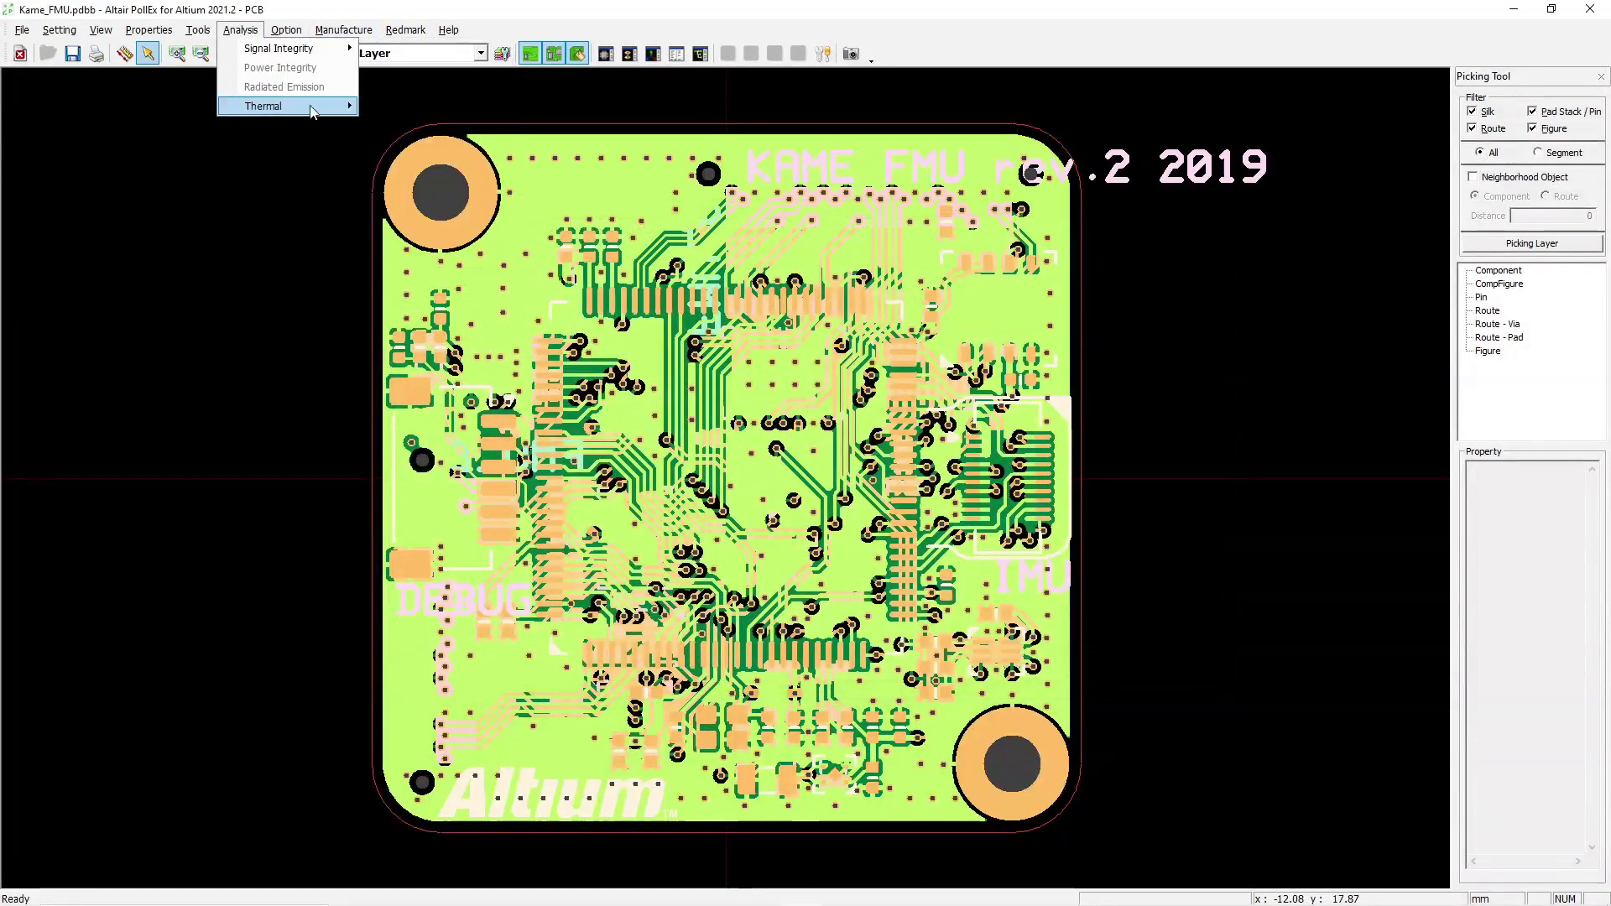
mouse_move(313, 111)
click(448, 148)
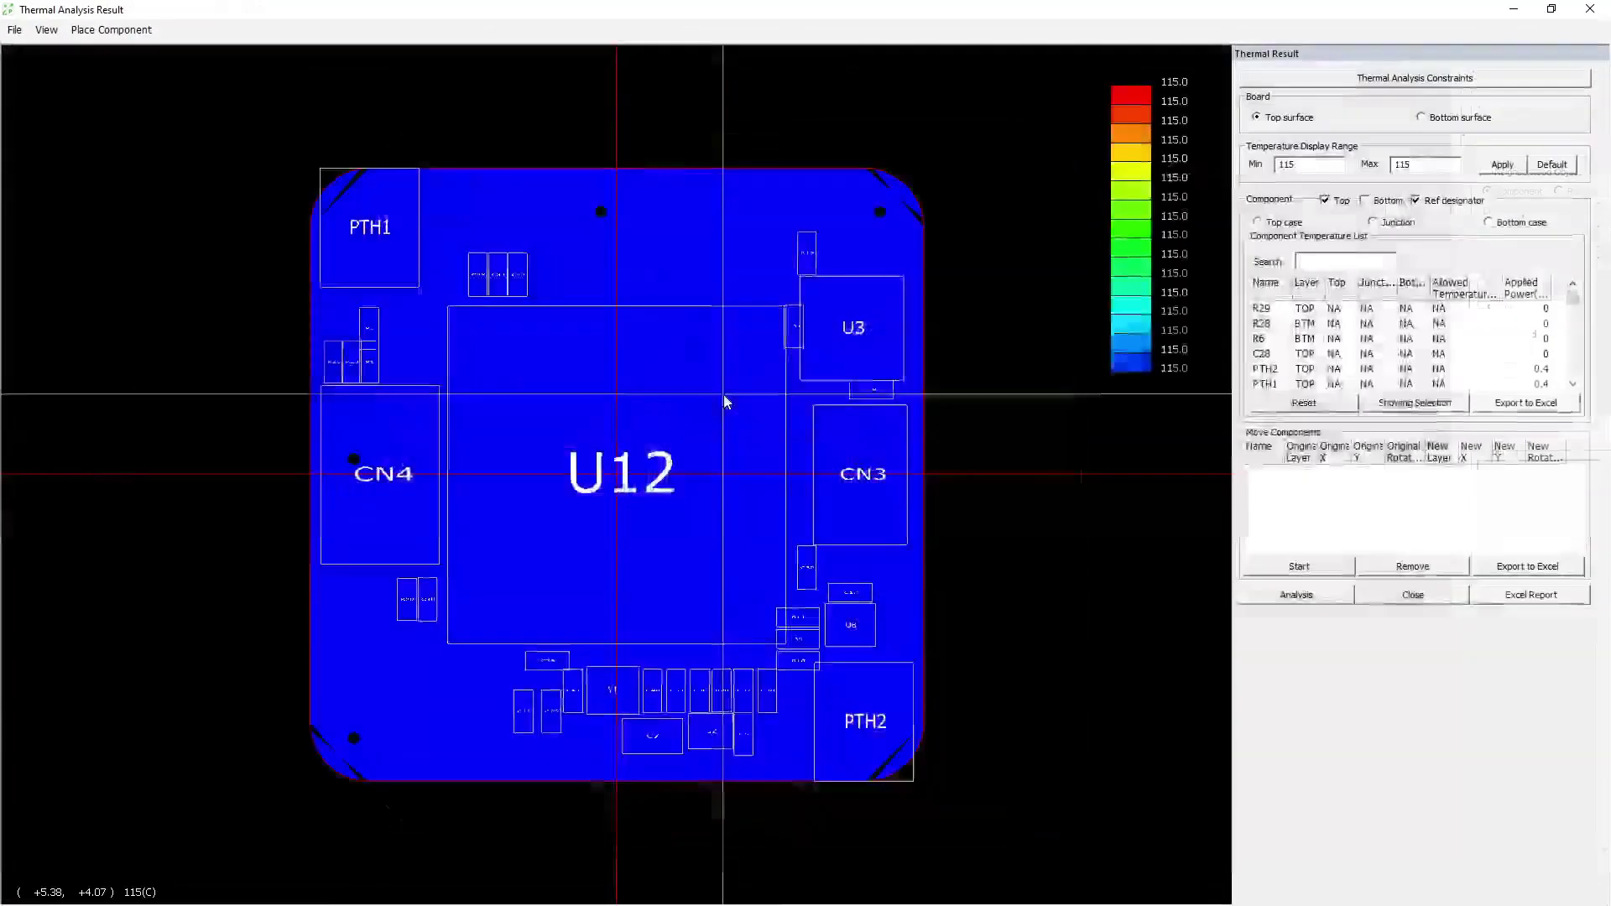
click(1306, 568)
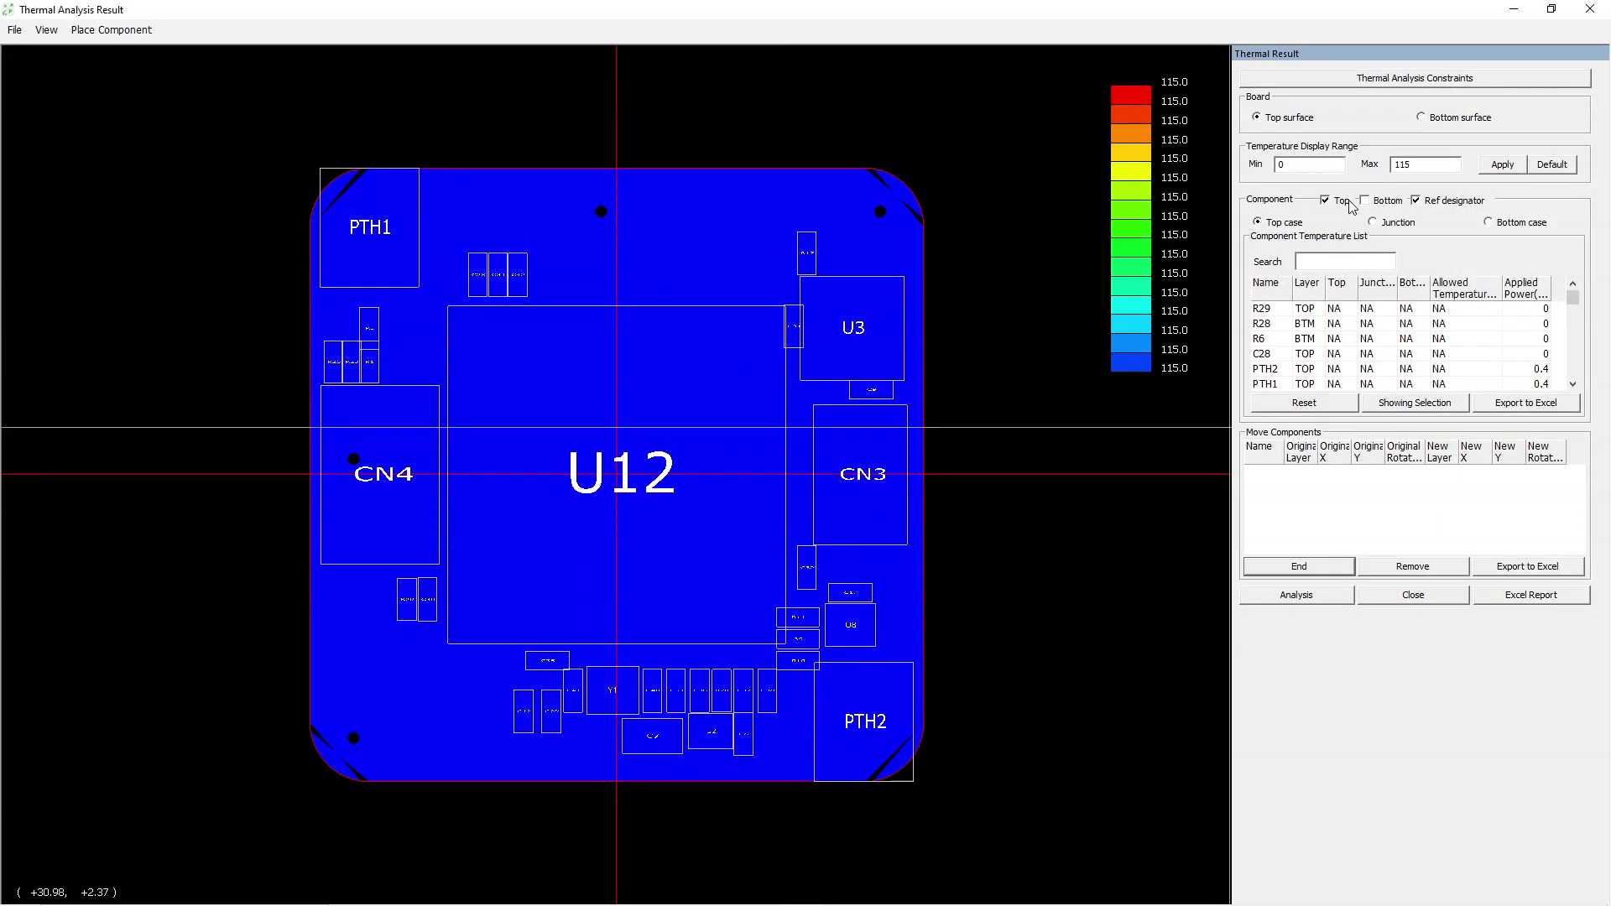
scroll(732, 435, up, 1)
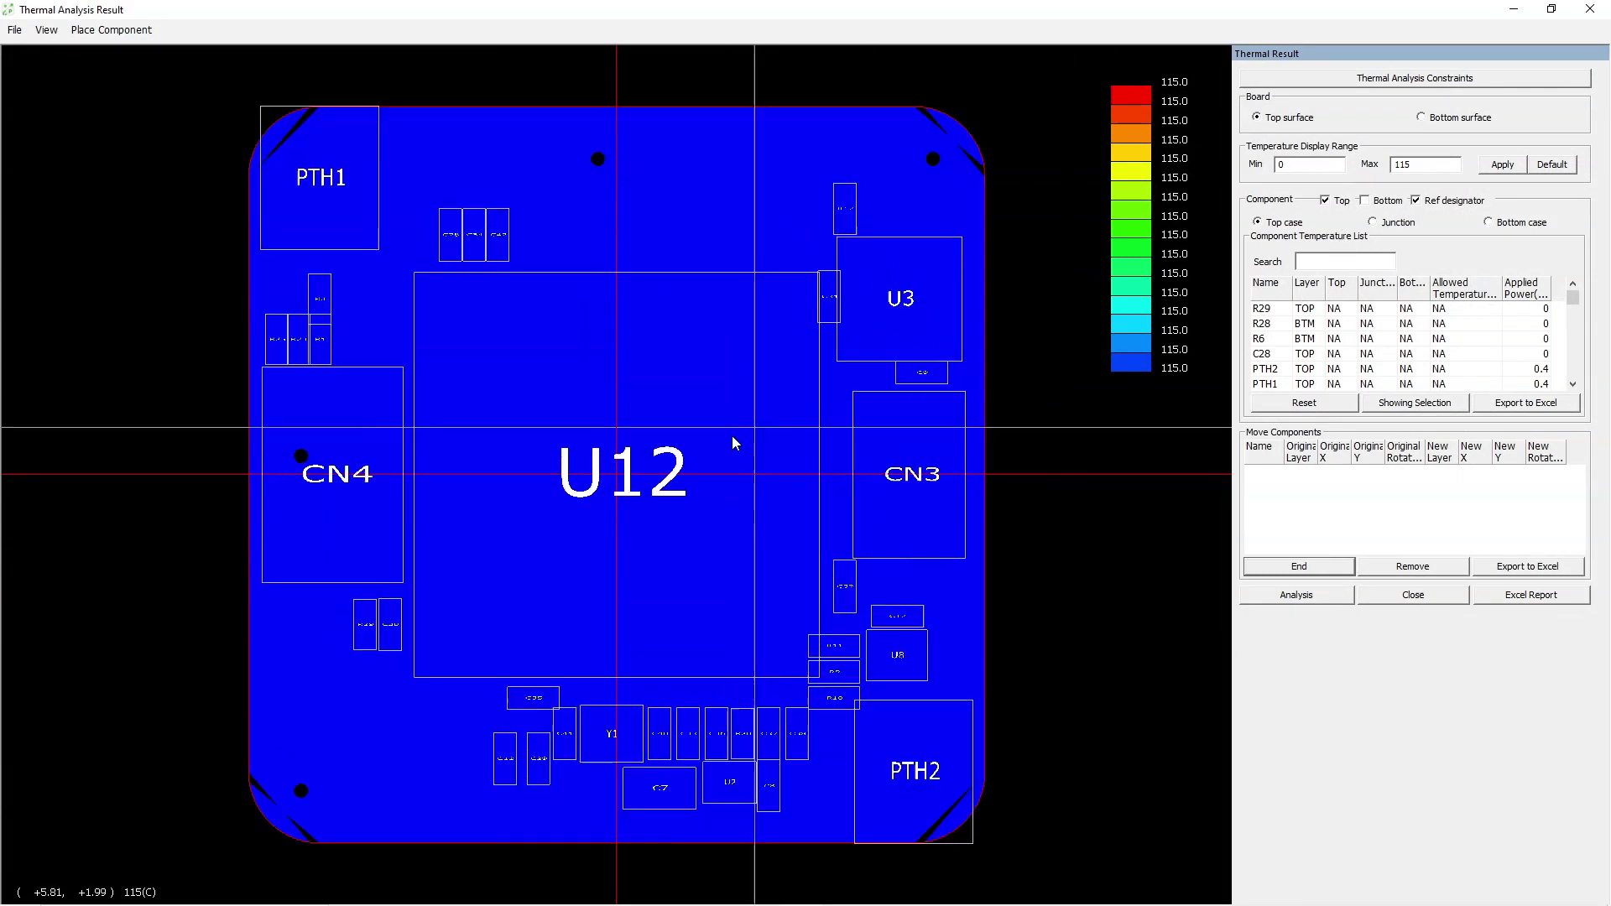
scroll(731, 436, down, 1)
scroll(668, 399, up, 1)
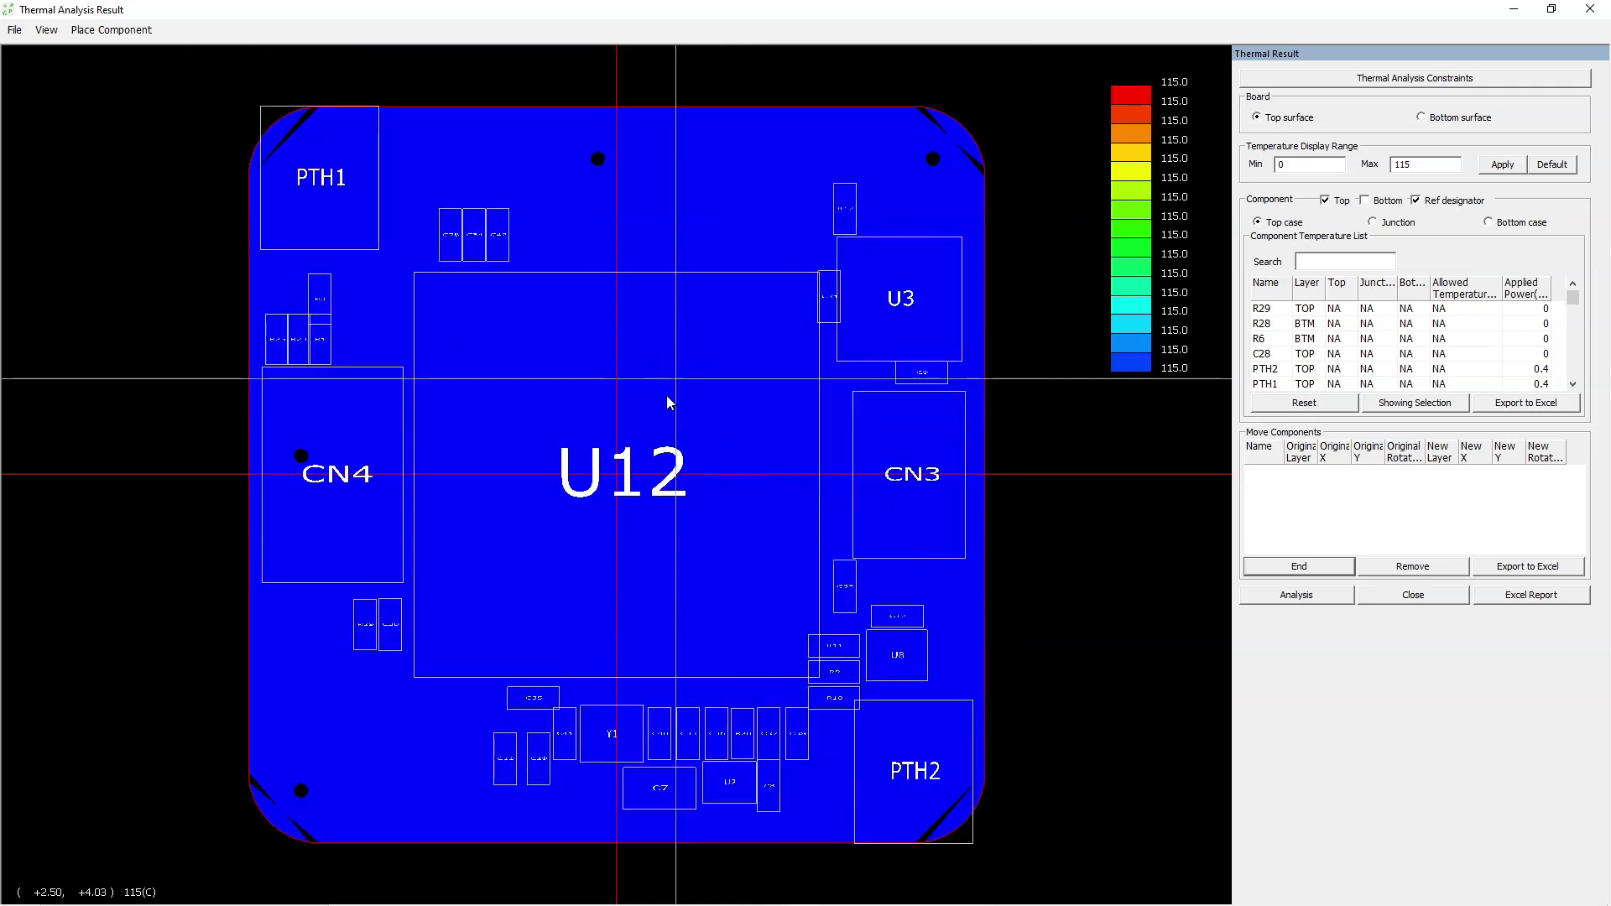